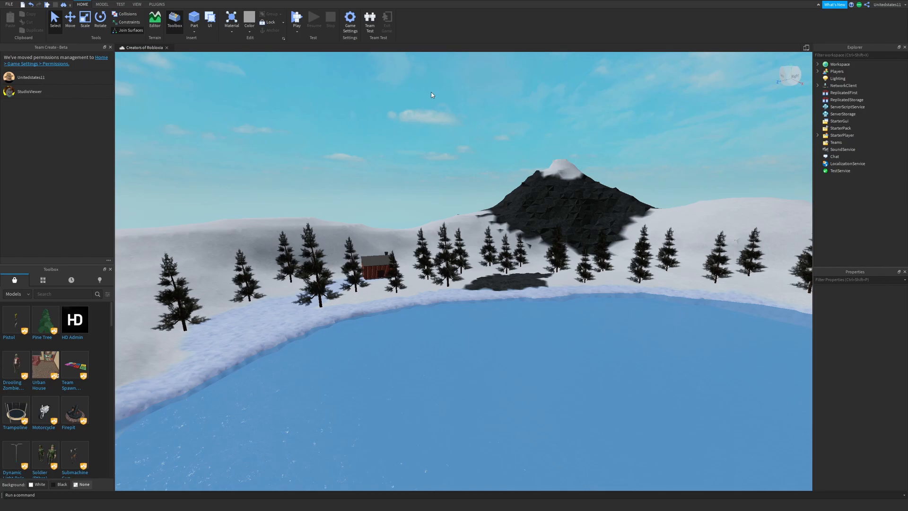
# Step: Look over the snowy scene with the lake, pine trees, cabin and mountain
pyautogui.moveTo(446, 146); pyautogui.dragTo(484, 179, button='right')
pyautogui.scroll(-1, 483, 181)
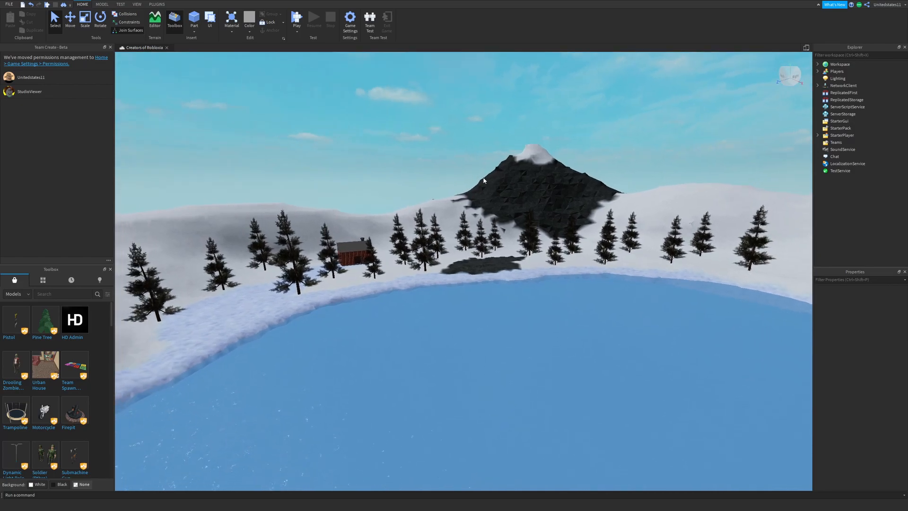
pyautogui.moveTo(483, 178); pyautogui.dragTo(501, 180, button='right')
pyautogui.moveTo(502, 180); pyautogui.dragTo(509, 207, button='middle')
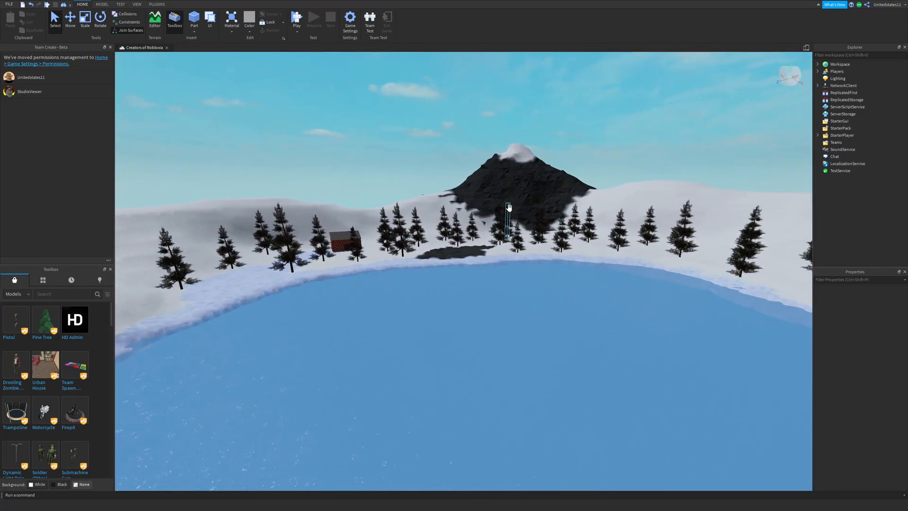
pyautogui.moveTo(512, 205); pyautogui.dragTo(559, 218, button='right')
pyautogui.scroll(2, 489, 240)
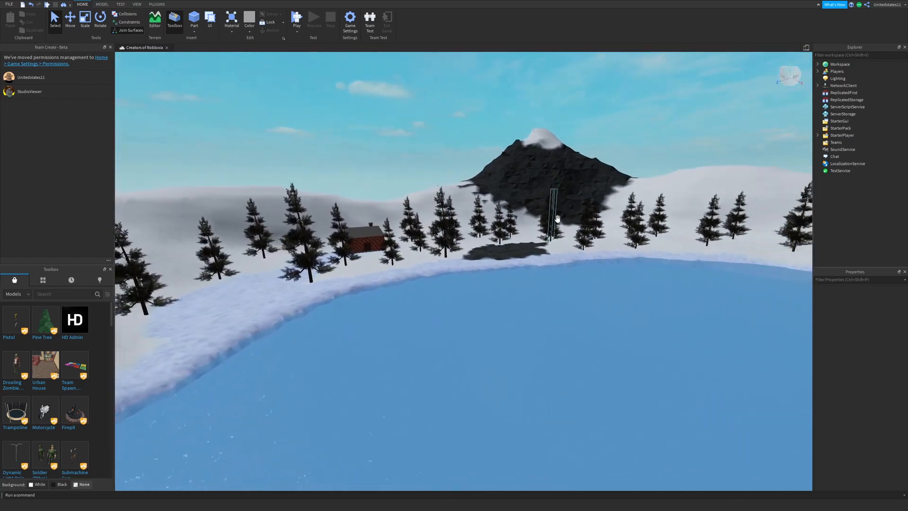
pyautogui.scroll(-2, 559, 220)
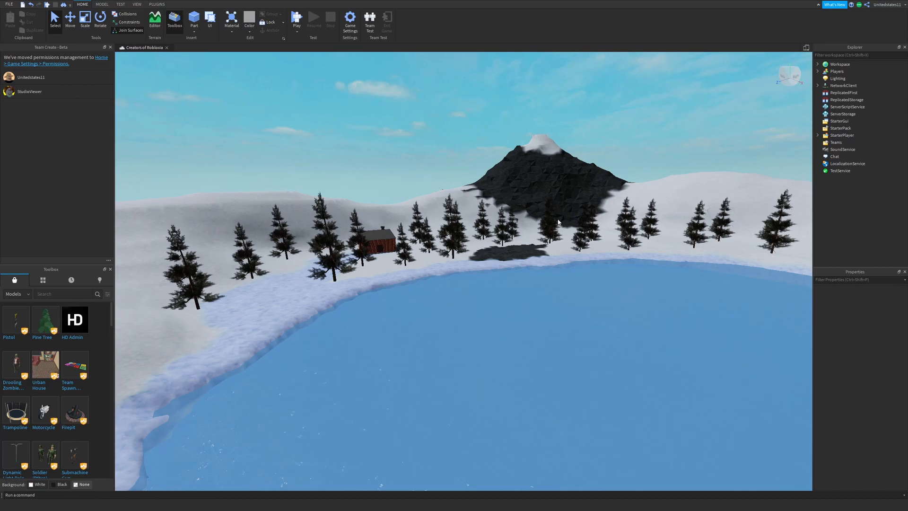
pyautogui.press('d')
pyautogui.moveTo(606, 226); pyautogui.dragTo(563, 254, button='right')
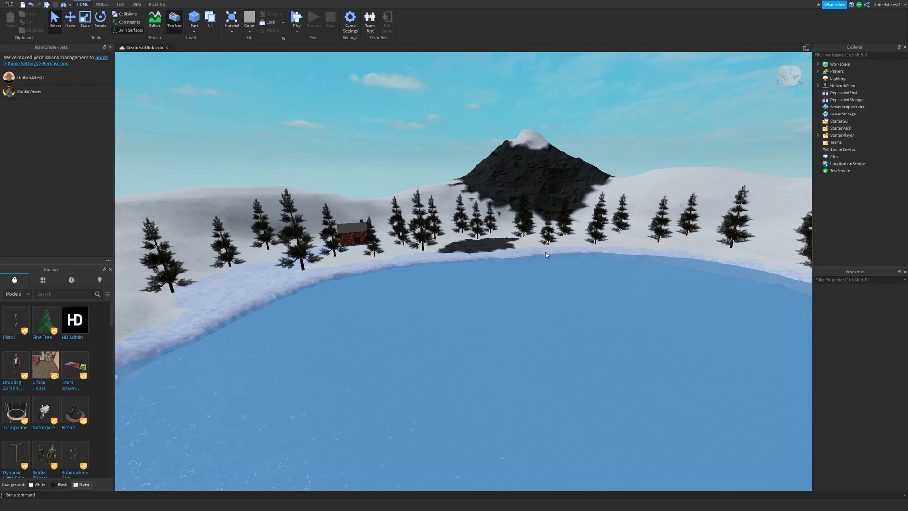
pyautogui.press('a')
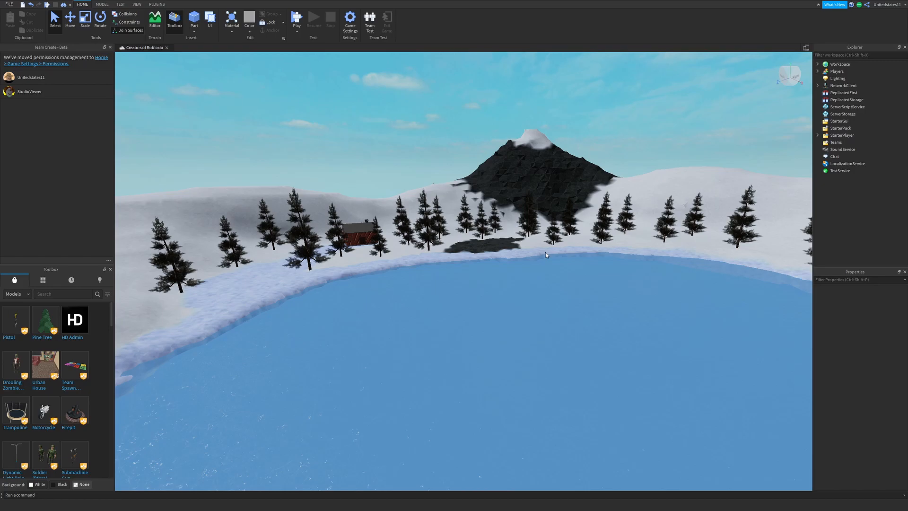
# Step: Check that the Explorer and Properties windows are enabled
pyautogui.click(136, 6)
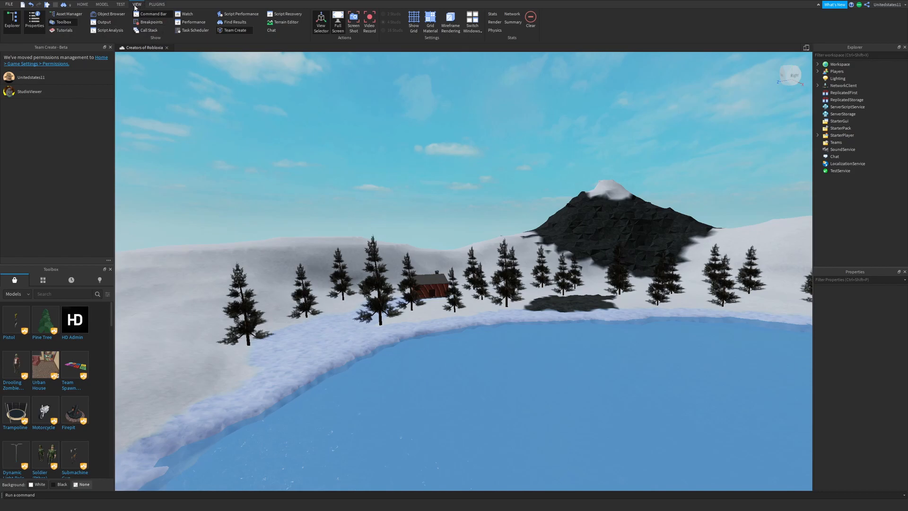
pyautogui.click(29, 22)
pyautogui.click(16, 21)
pyautogui.click(22, 21)
pyautogui.click(34, 19)
pyautogui.moveTo(599, 264); pyautogui.dragTo(588, 216, button='right')
pyautogui.press('d')
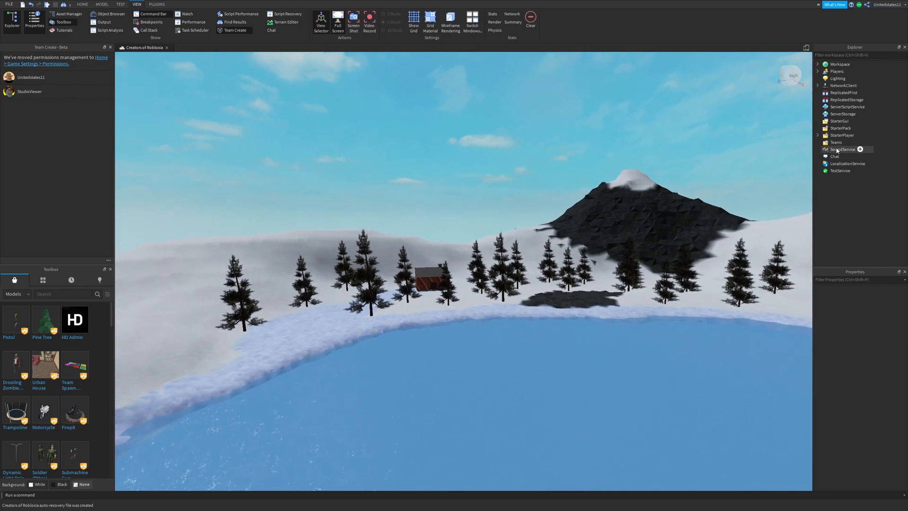
# Step: Select the Lighting service and look through its properties from Appearance down to Fog
pyautogui.click(834, 79)
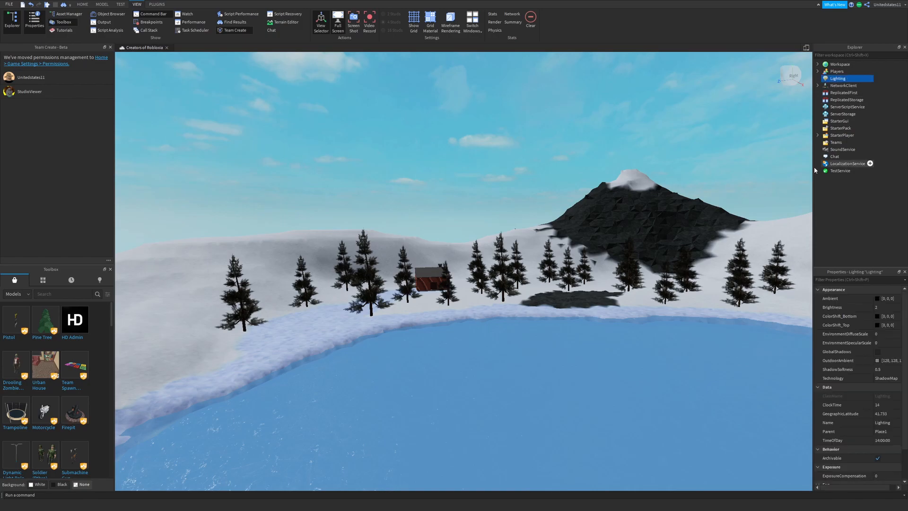
pyautogui.scroll(-2, 857, 315)
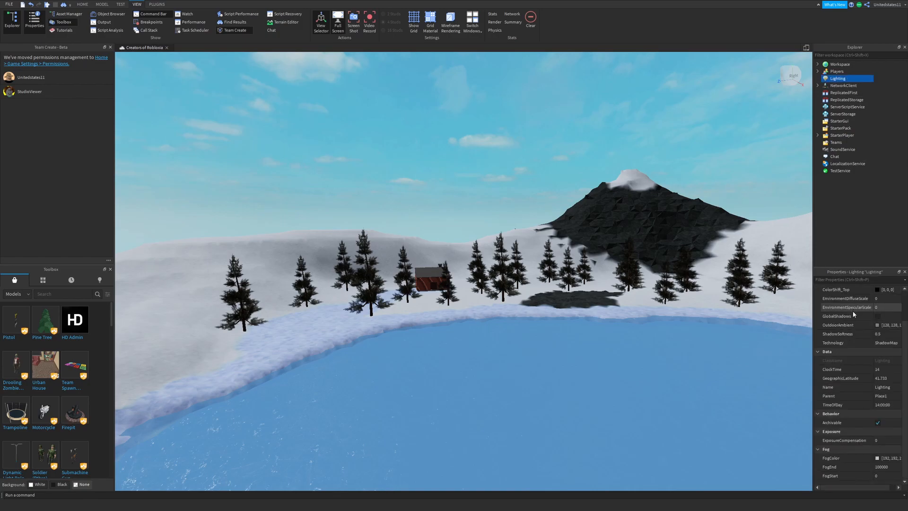
pyautogui.scroll(2, 857, 315)
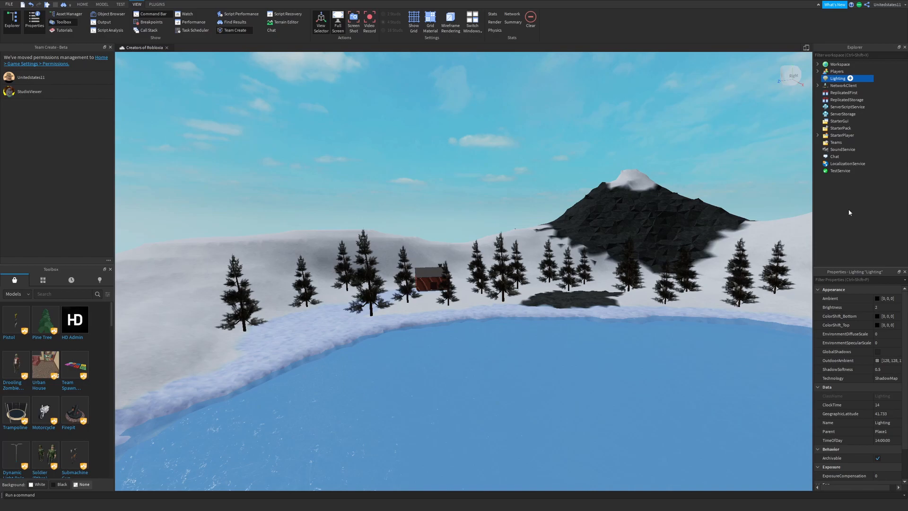
pyautogui.moveTo(679, 186); pyautogui.dragTo(637, 173, button='right')
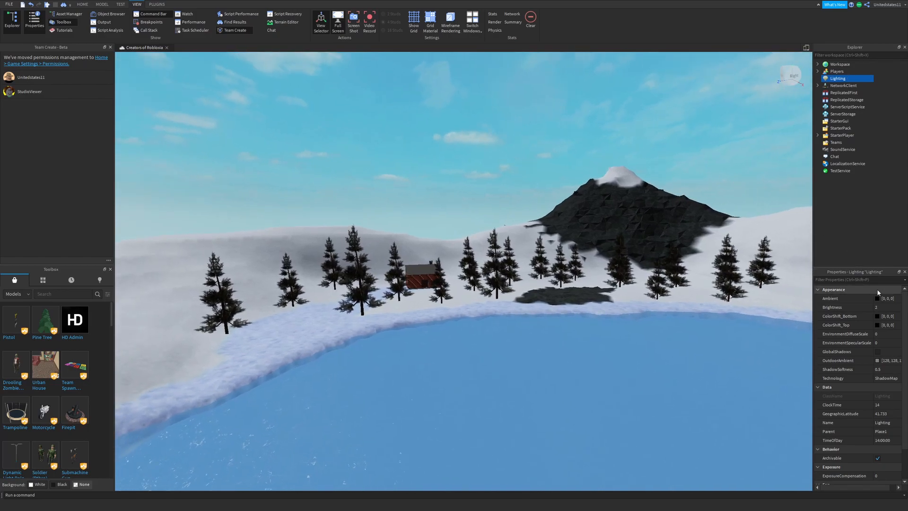
pyautogui.moveTo(695, 208); pyautogui.dragTo(694, 184, button='right')
pyautogui.press('s')
pyautogui.scroll(-2, 863, 339)
pyautogui.scroll(2, 855, 446)
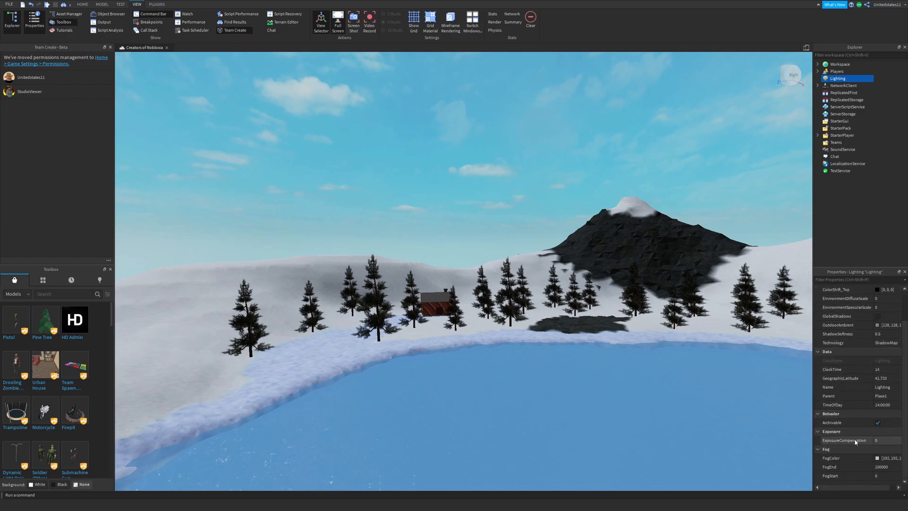
# Step: Set Lighting's Ambient colour to red and inspect its effect on the mountain and snow
pyautogui.press('w')
pyautogui.moveTo(705, 235); pyautogui.dragTo(651, 229, button='right')
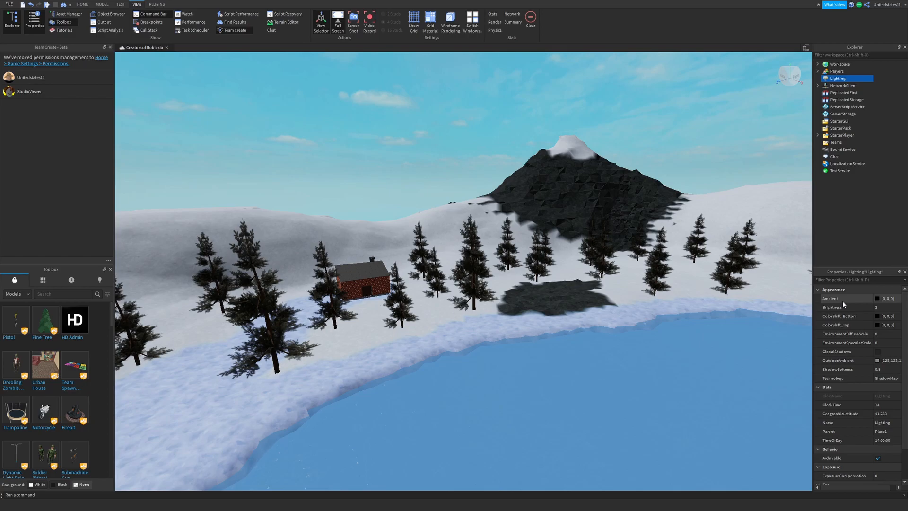
pyautogui.moveTo(614, 274); pyautogui.dragTo(604, 209, button='right')
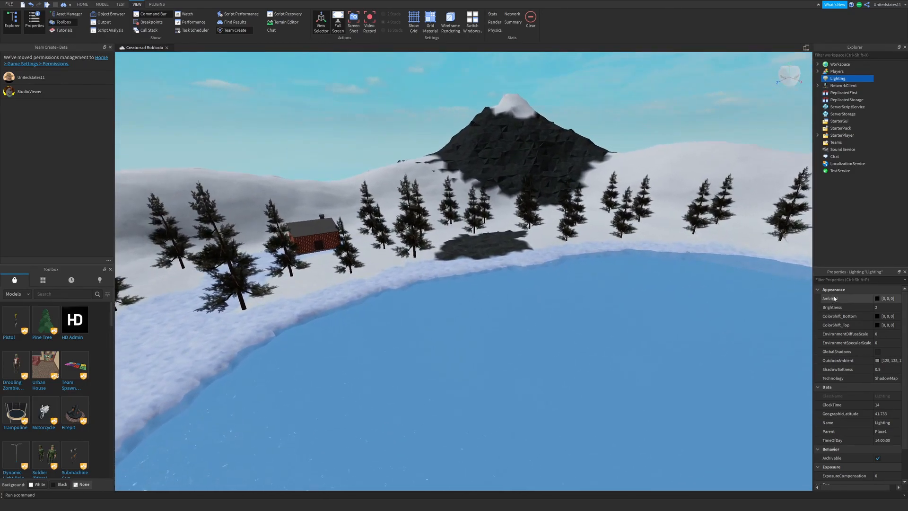
pyautogui.click(540, 232)
pyautogui.moveTo(537, 202)
pyautogui.mouseDown()
pyautogui.moveTo(535, 194)
pyautogui.moveTo(527, 214)
pyautogui.mouseUp()
pyautogui.click(526, 220)
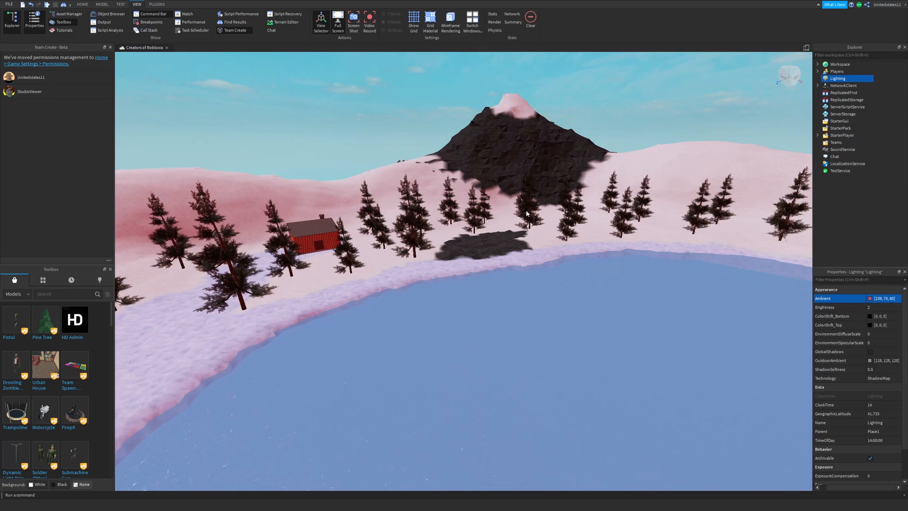
pyautogui.moveTo(504, 288); pyautogui.dragTo(489, 264, button='right')
pyautogui.press('w')
pyautogui.scroll(6, 489, 264)
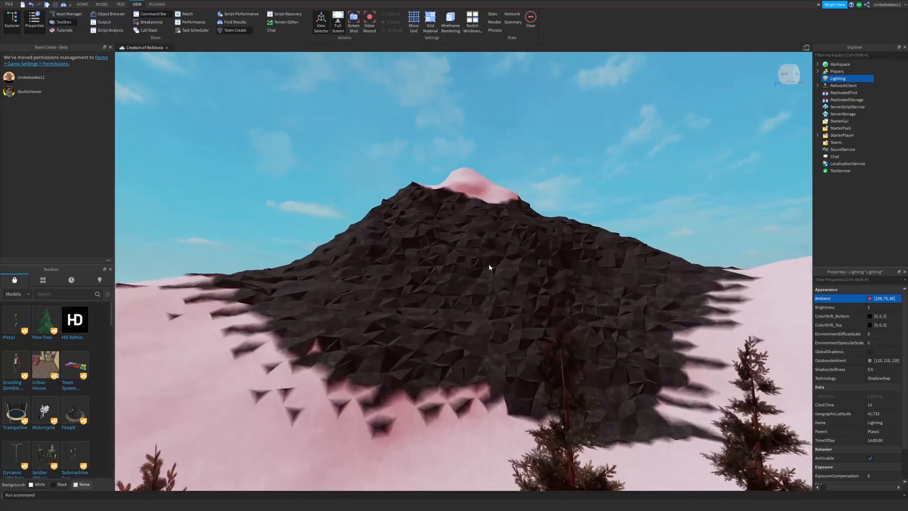
pyautogui.scroll(-4, 489, 264)
pyautogui.scroll(-5, 489, 263)
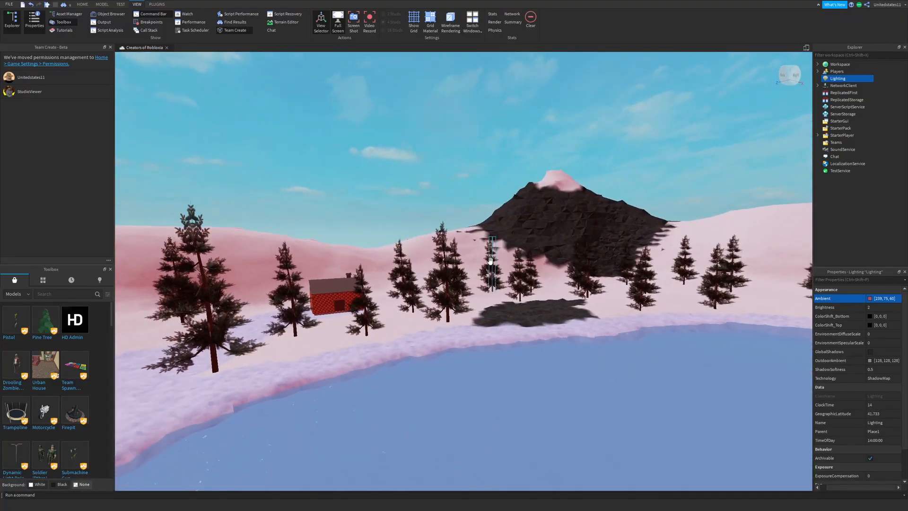
pyautogui.scroll(-1, 490, 260)
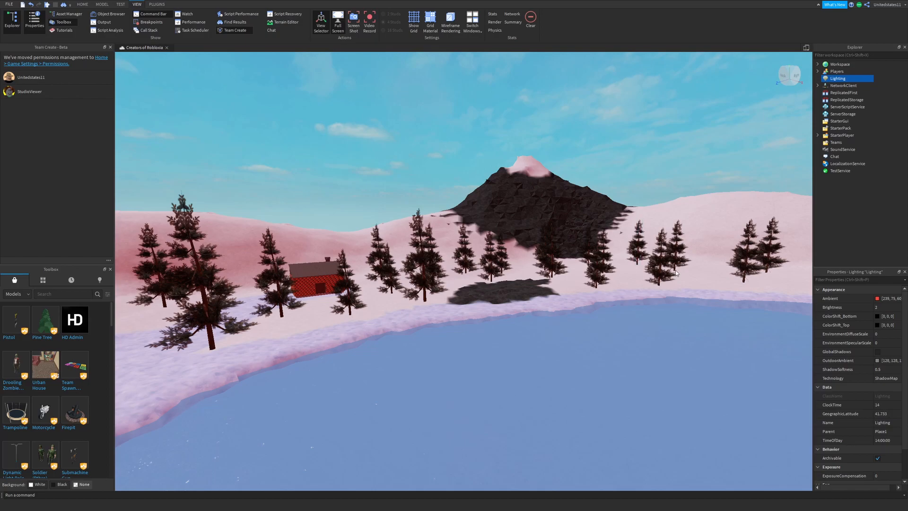
# Step: Preview blue shades for Lighting's Ambient colour and cancel the choice
pyautogui.click(880, 300)
pyautogui.moveTo(522, 215); pyautogui.dragTo(479, 215)
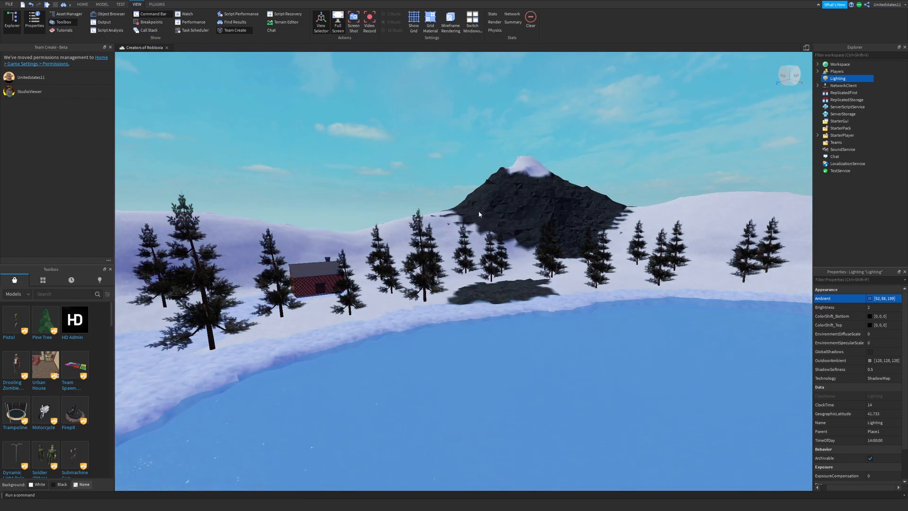
pyautogui.moveTo(534, 217); pyautogui.dragTo(533, 200)
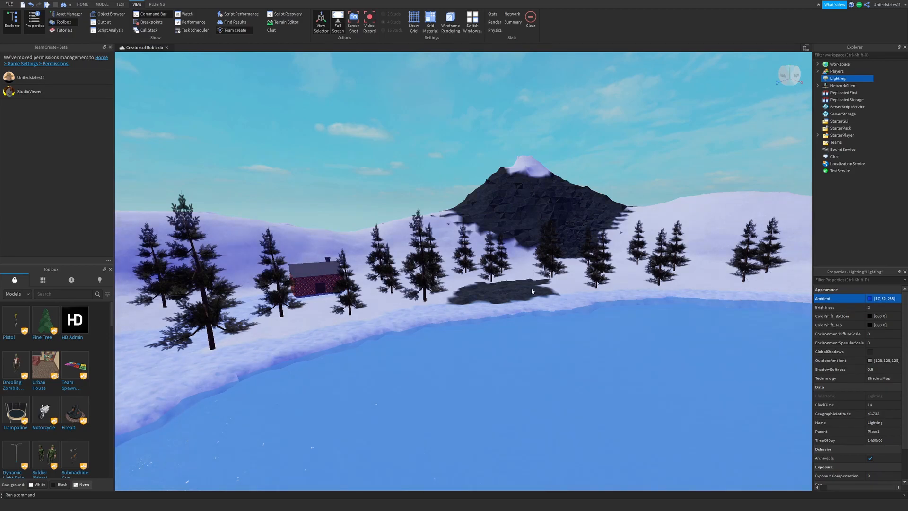
pyautogui.click(517, 317)
pyautogui.moveTo(558, 213); pyautogui.dragTo(564, 193, button='right')
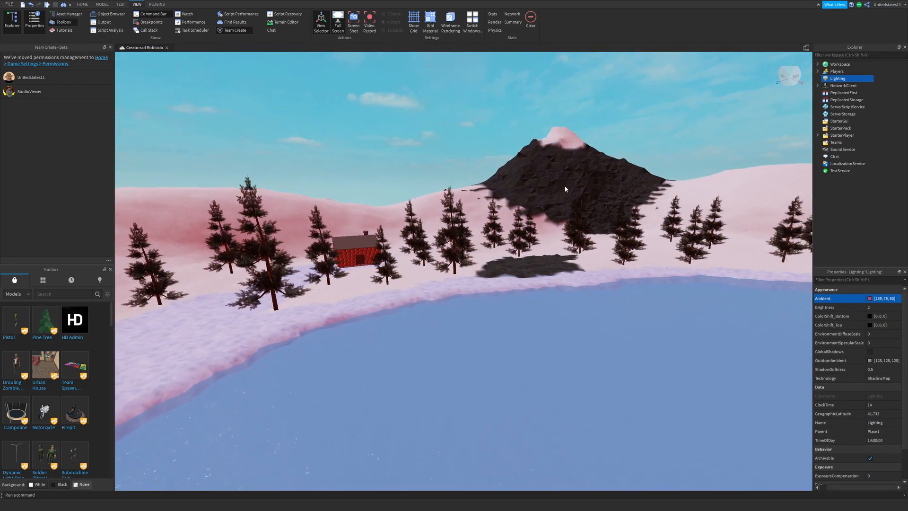
# Step: Undo the red Ambient colour change on Lighting
pyautogui.hotkey('ctrl', 'z')
pyautogui.moveTo(480, 187); pyautogui.dragTo(474, 186, button='right')
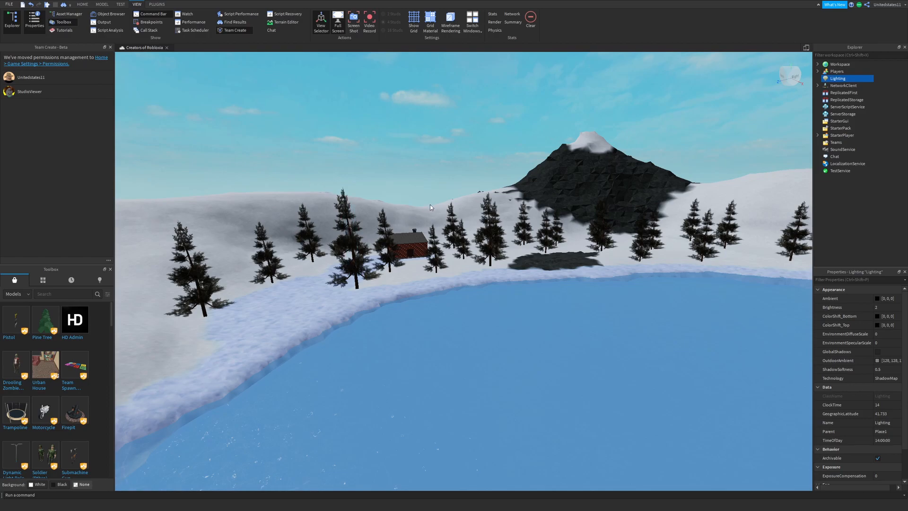
# Step: Set Lighting's Brightness to 2
pyautogui.moveTo(425, 214); pyautogui.dragTo(426, 214, button='right')
pyautogui.press('w')
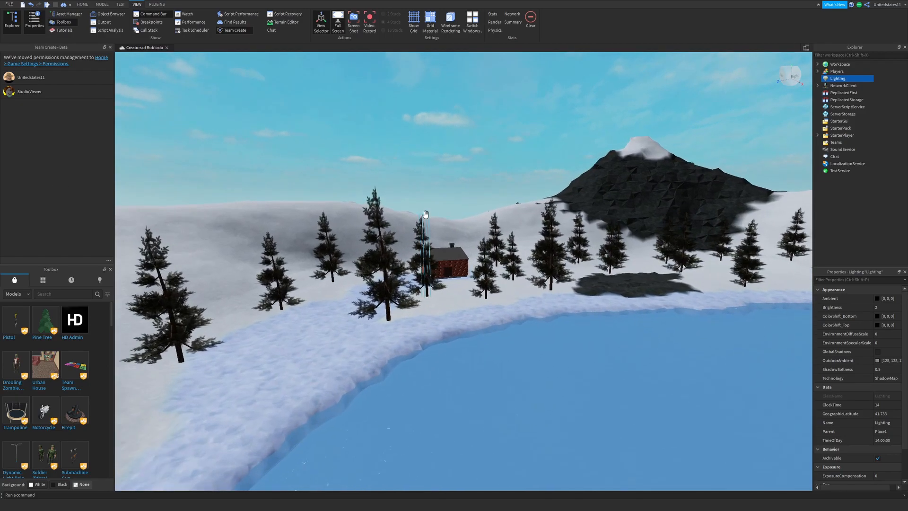
pyautogui.press('w')
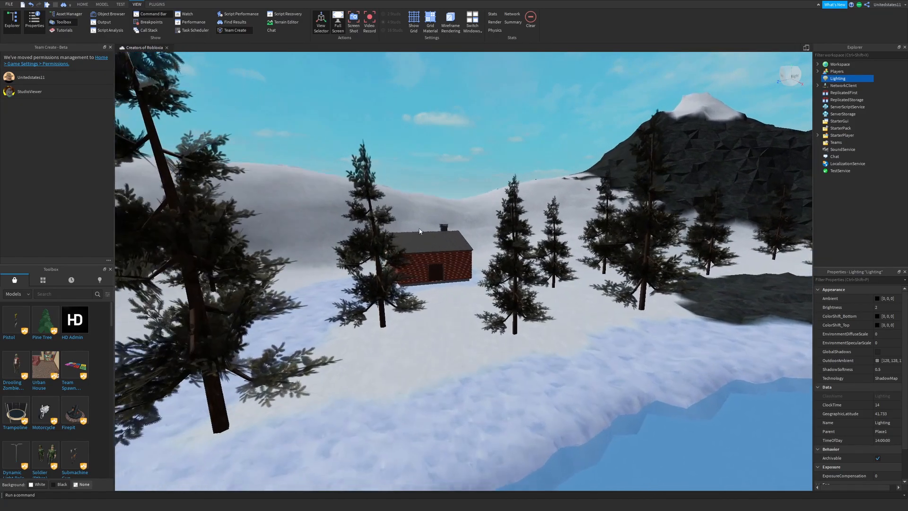
pyautogui.press('s')
pyautogui.scroll(-8, 514, 290)
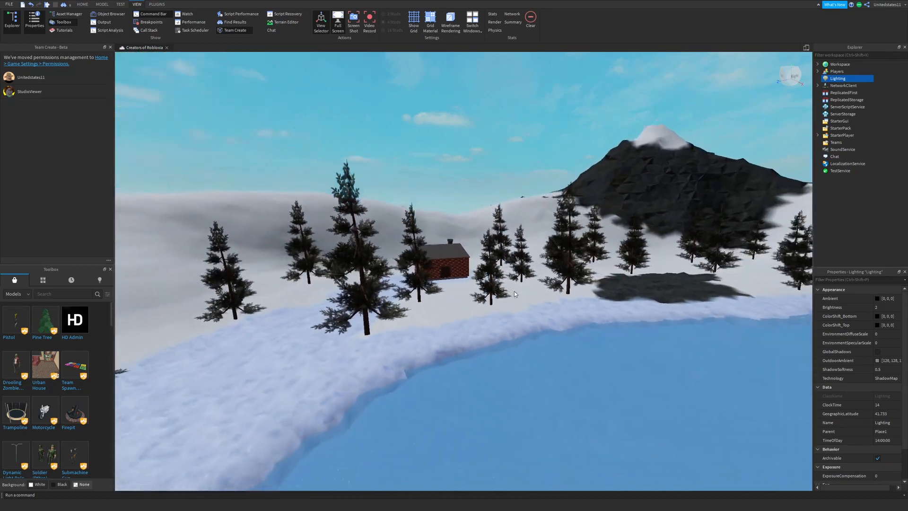
pyautogui.click(894, 309)
pyautogui.moveTo(894, 309); pyautogui.dragTo(875, 308)
pyautogui.write('2')
pyautogui.press('Return')
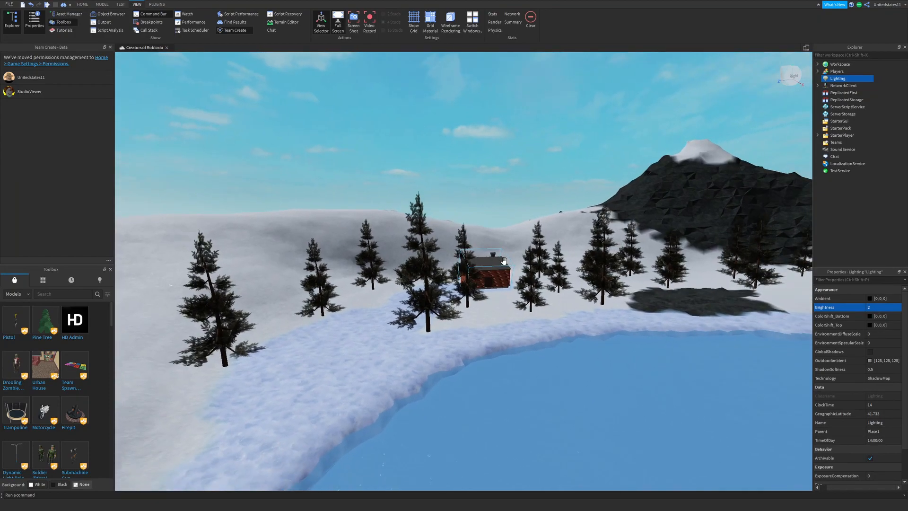
# Step: Examine how the cabin, trees, lake and mountain are lit from several viewpoints
pyautogui.moveTo(520, 236); pyautogui.dragTo(492, 223, button='right')
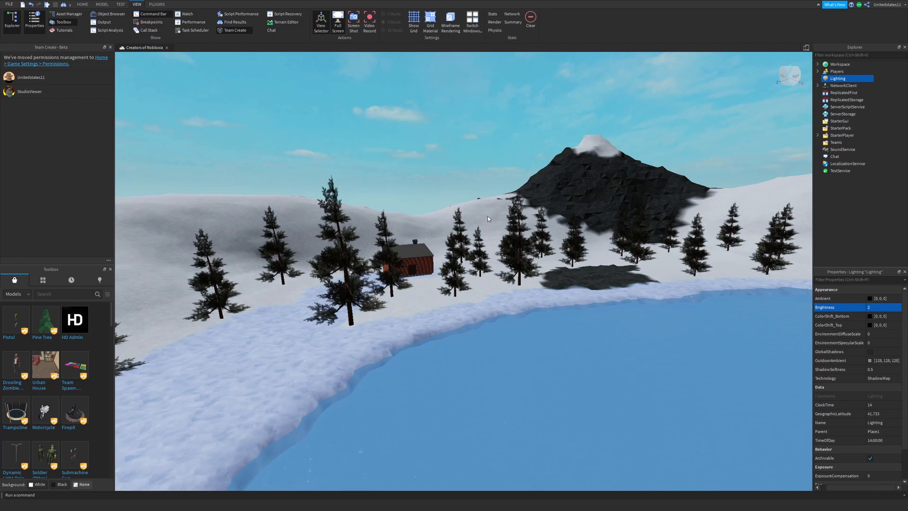
pyautogui.moveTo(488, 218); pyautogui.dragTo(495, 219, button='right')
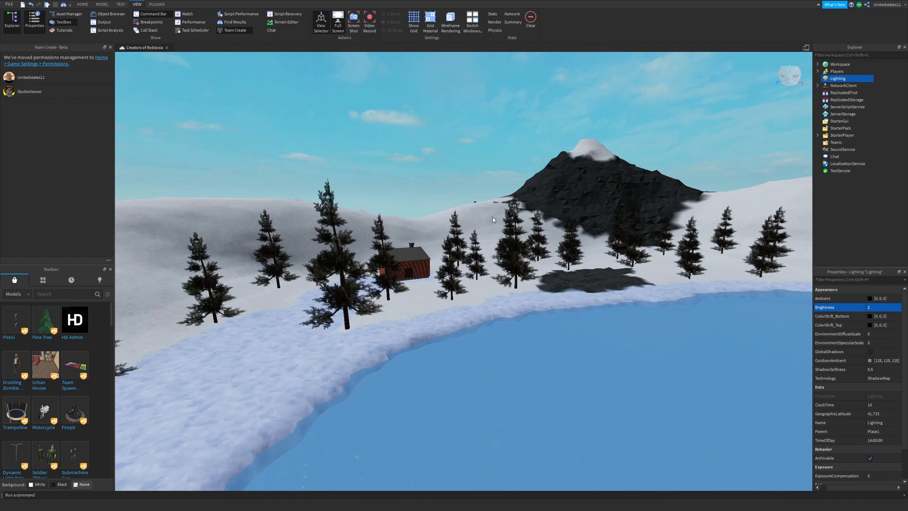
pyautogui.moveTo(493, 217); pyautogui.dragTo(382, 188, button='right')
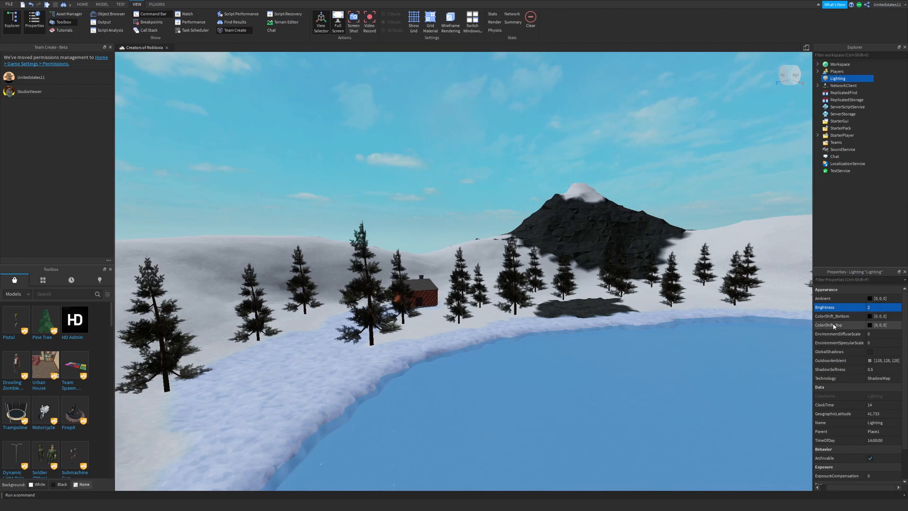
pyautogui.press('w')
pyautogui.press('d')
pyautogui.moveTo(556, 235); pyautogui.dragTo(565, 229, button='right')
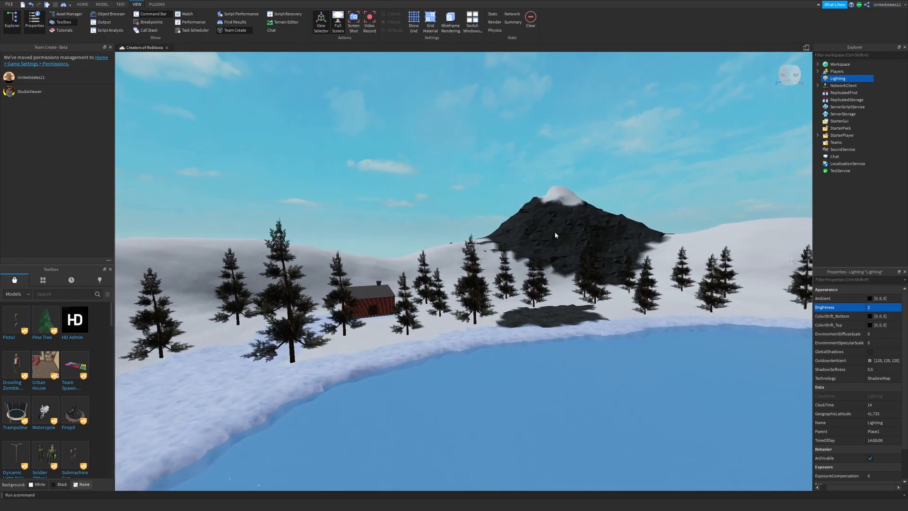
pyautogui.press('s')
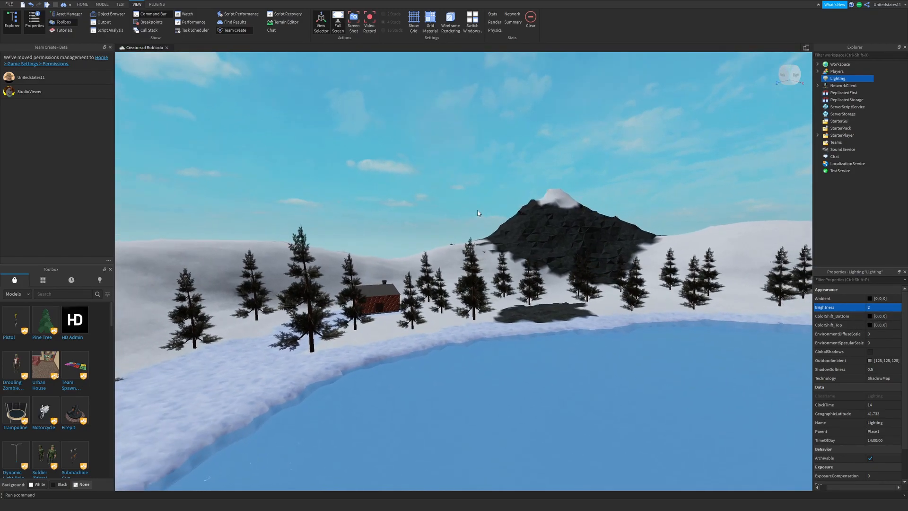
pyautogui.moveTo(477, 213); pyautogui.dragTo(371, 190, button='right')
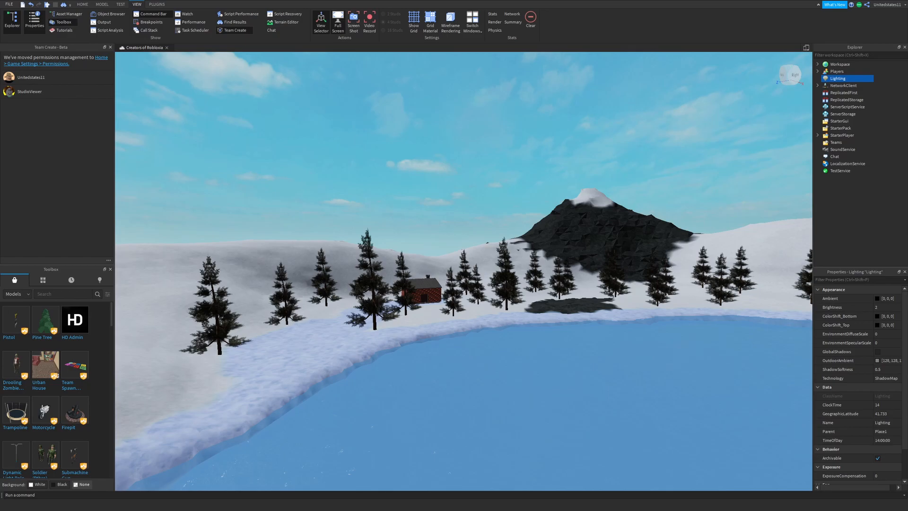
# Step: Try different EnvironmentSpecularScale values on Lighting while viewing the cabin's metal roof up close, and return the scale to 0
pyautogui.click(893, 342)
pyautogui.moveTo(898, 343); pyautogui.dragTo(891, 345)
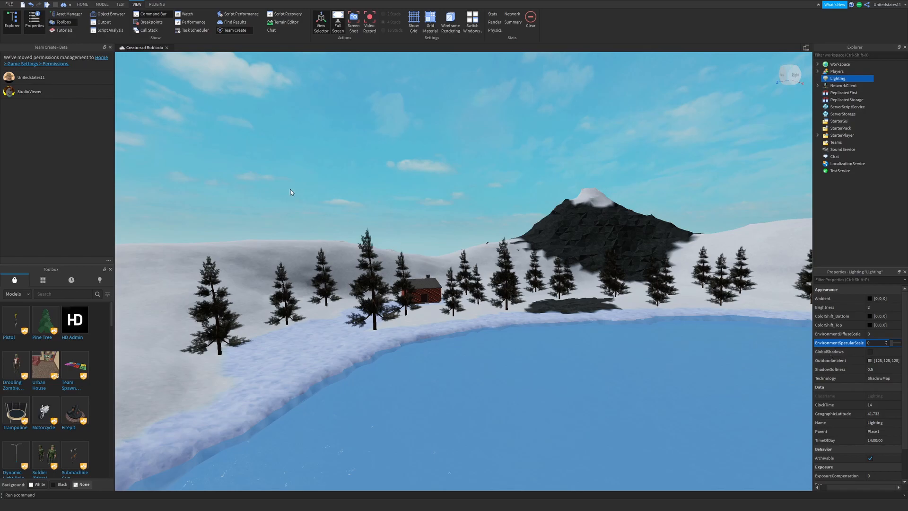
pyautogui.moveTo(513, 192); pyautogui.dragTo(512, 191, button='right')
pyautogui.press('w')
pyautogui.press('w')
pyautogui.click(885, 345)
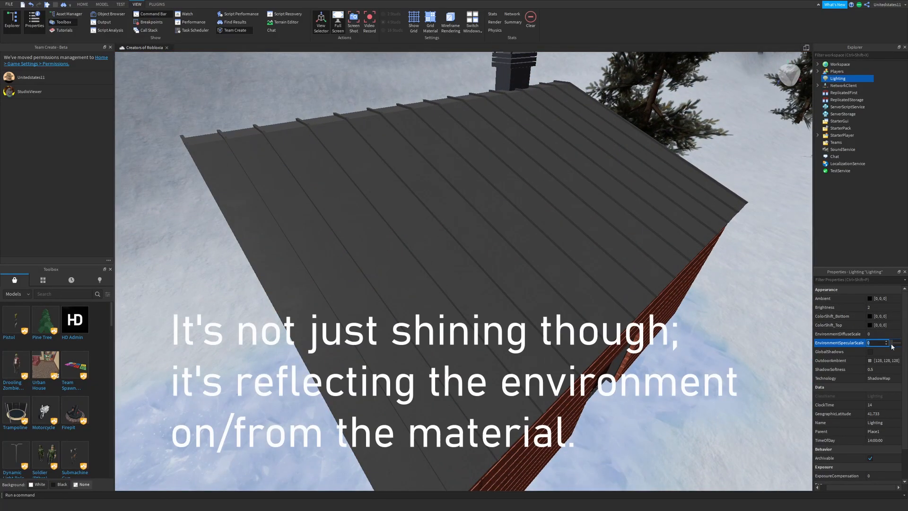
pyautogui.moveTo(891, 344); pyautogui.dragTo(897, 344)
pyautogui.press('d')
pyautogui.moveTo(539, 186); pyautogui.dragTo(540, 188, button='right')
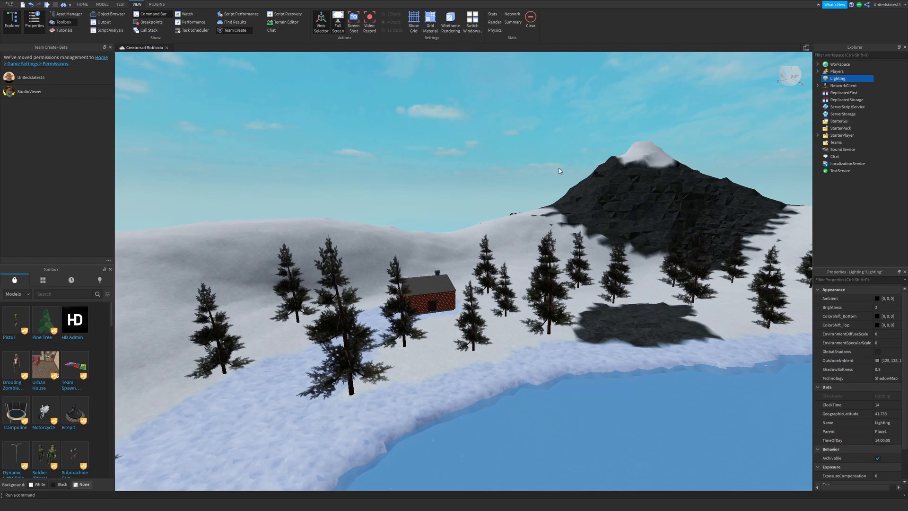
# Step: Turn on GlobalShadows for Lighting and check the shadows cast by the trees and cabin
pyautogui.moveTo(560, 171); pyautogui.dragTo(470, 235, button='right')
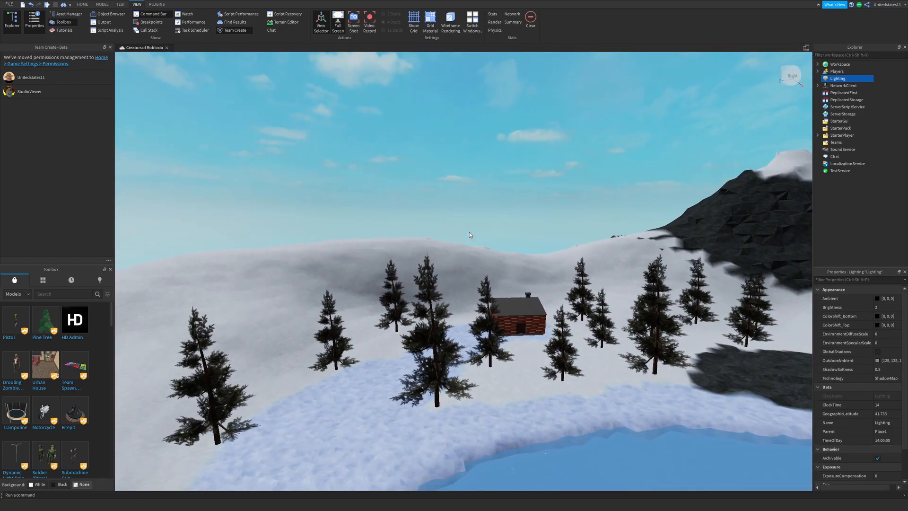
pyautogui.moveTo(469, 232); pyautogui.dragTo(470, 232, button='right')
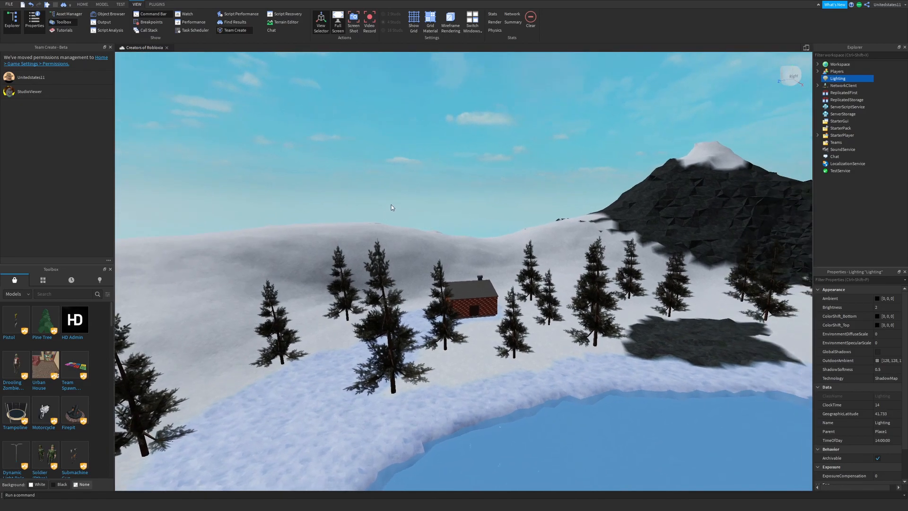
pyautogui.moveTo(607, 263); pyautogui.dragTo(606, 262, button='right')
pyautogui.scroll(3, 433, 240)
pyautogui.click(878, 352)
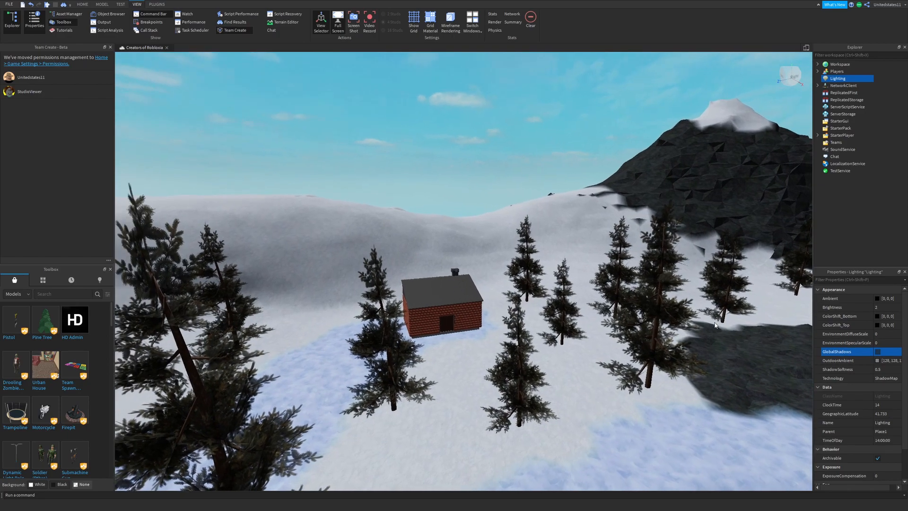
pyautogui.scroll(-4, 520, 283)
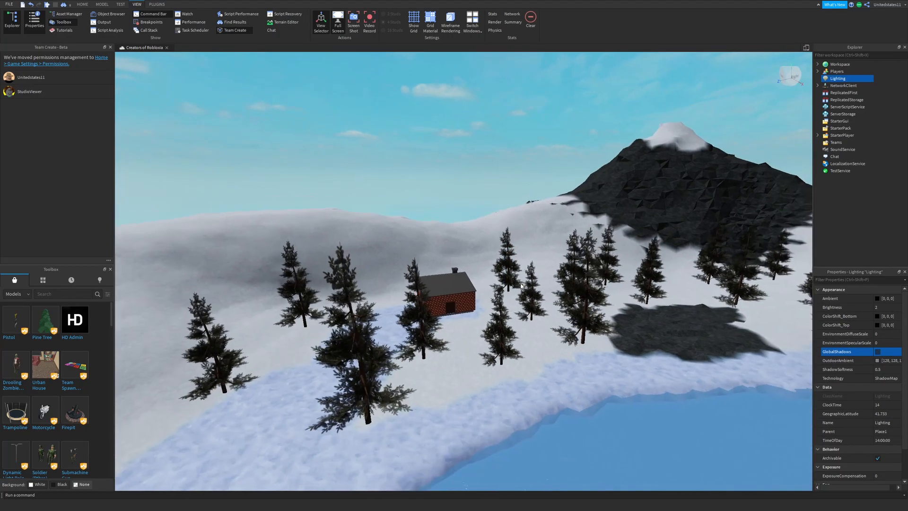
pyautogui.moveTo(521, 285); pyautogui.dragTo(480, 267, button='right')
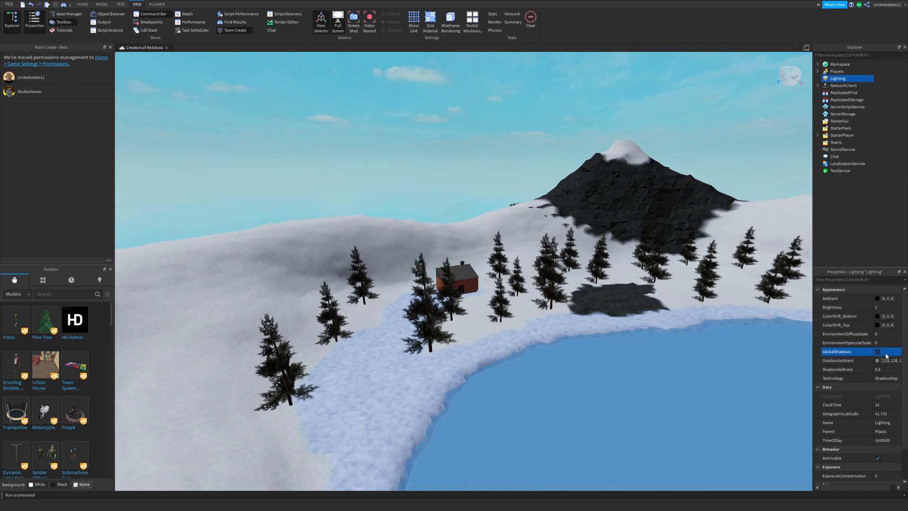
pyautogui.click(878, 352)
pyautogui.moveTo(710, 316); pyautogui.dragTo(710, 317, button='right')
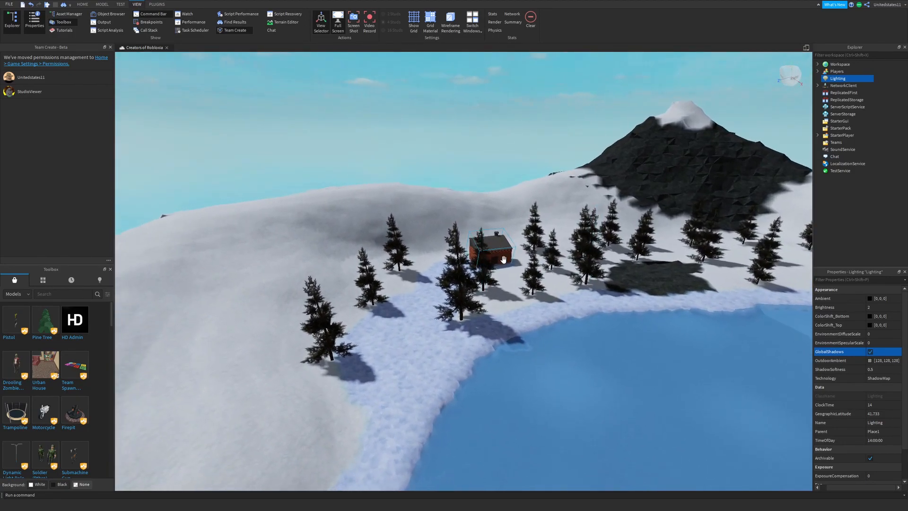
pyautogui.moveTo(509, 251); pyautogui.dragTo(520, 251, button='right')
pyautogui.moveTo(612, 297); pyautogui.dragTo(612, 297, button='right')
# Step: Try shifting Lighting's ClockTime, restore it to 14, and select the OutdoorAmbient property
pyautogui.scroll(-3, 859, 325)
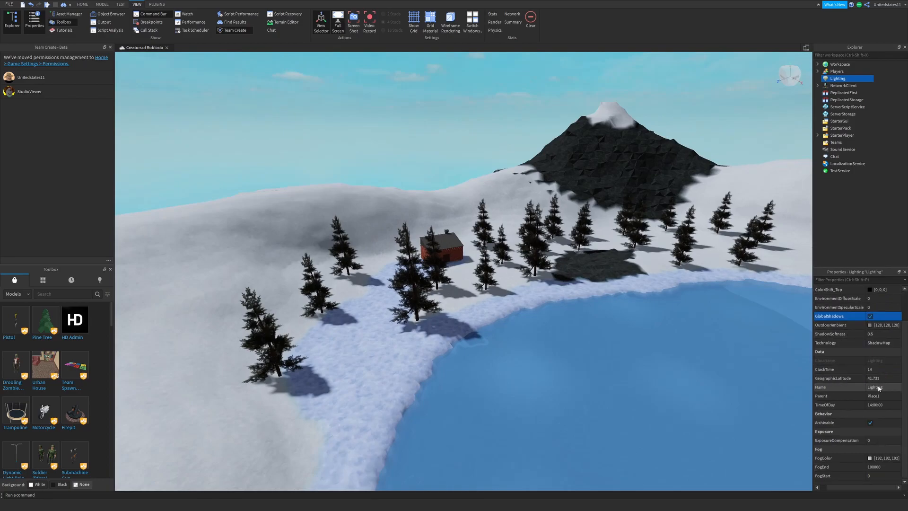
pyautogui.click(879, 371)
pyautogui.moveTo(898, 370); pyautogui.dragTo(898, 373)
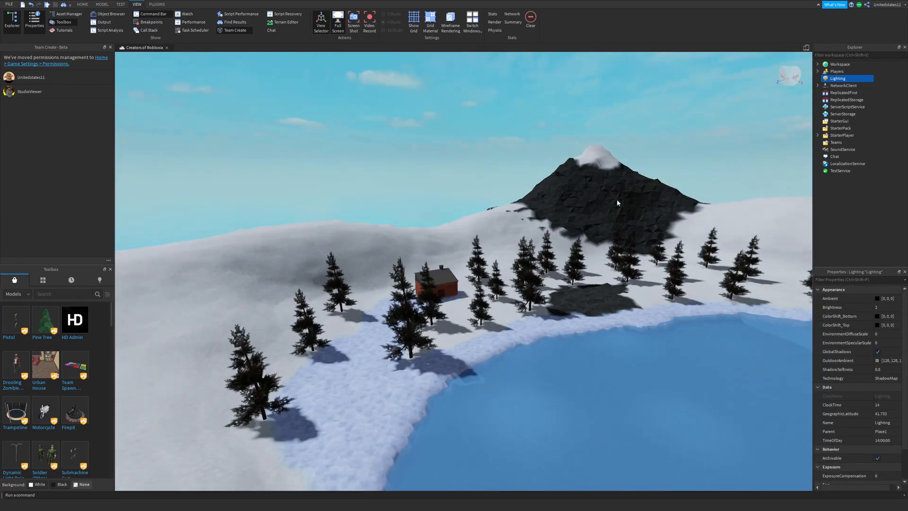
pyautogui.click(879, 361)
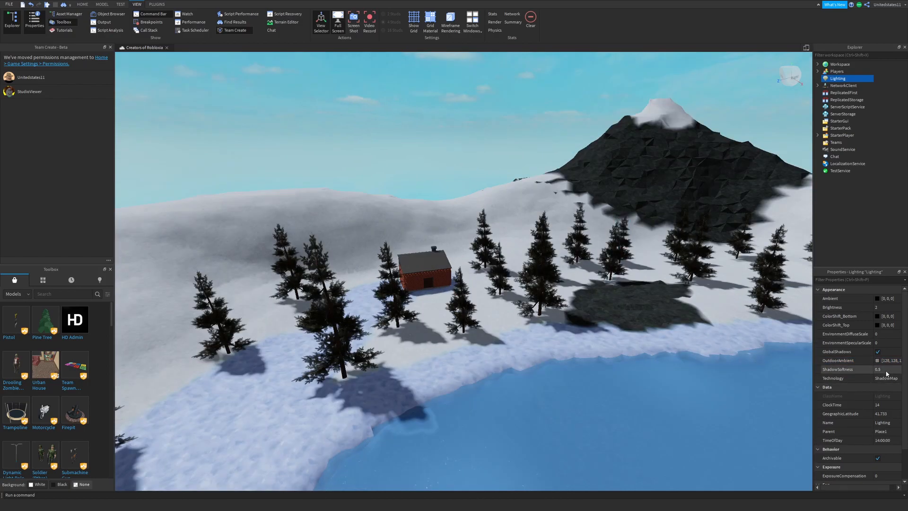
# Step: Compare Lighting's ShadowSoftness at 0 and 1 on the tree shadows near the cabin, and settle on 0.42
pyautogui.scroll(5, 584, 308)
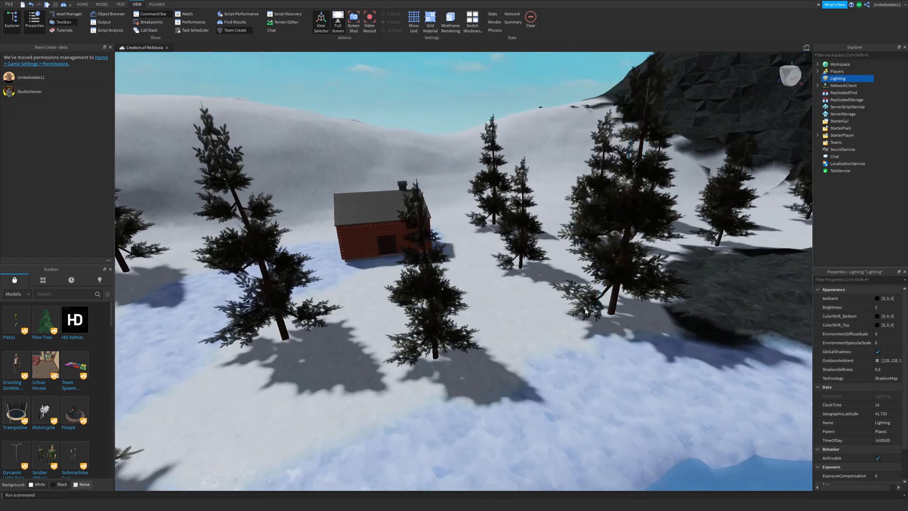
pyautogui.moveTo(585, 311); pyautogui.dragTo(516, 360, button='right')
pyautogui.click(878, 369)
pyautogui.moveTo(862, 488); pyautogui.dragTo(869, 489)
pyautogui.write('0')
pyautogui.press('Return')
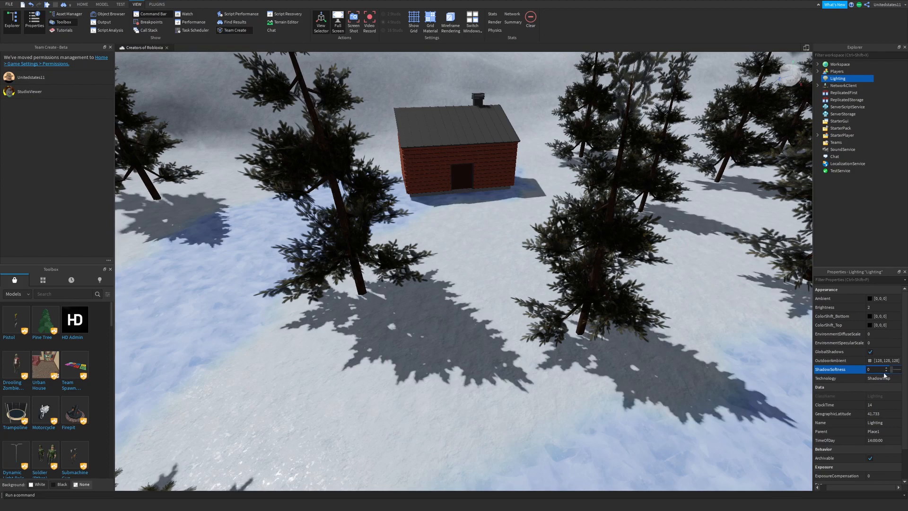
pyautogui.moveTo(892, 369); pyautogui.dragTo(906, 376)
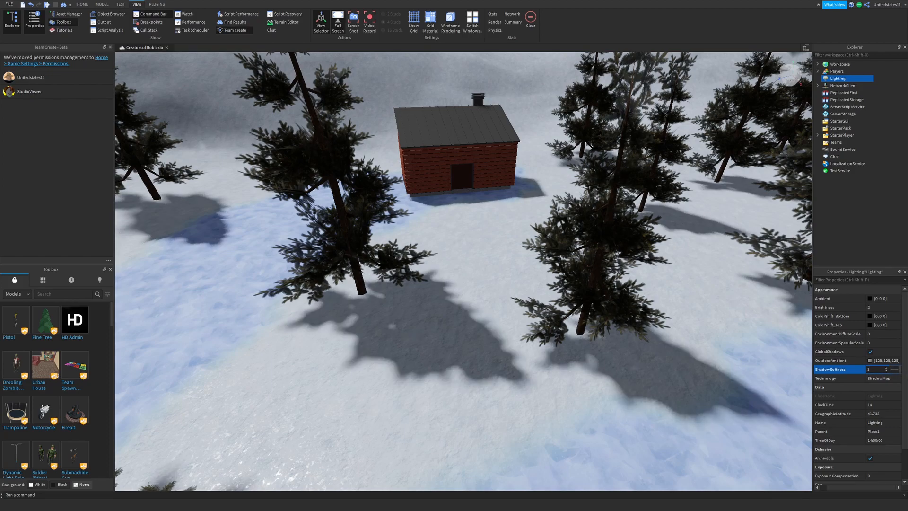
pyautogui.moveTo(906, 377); pyautogui.dragTo(895, 377)
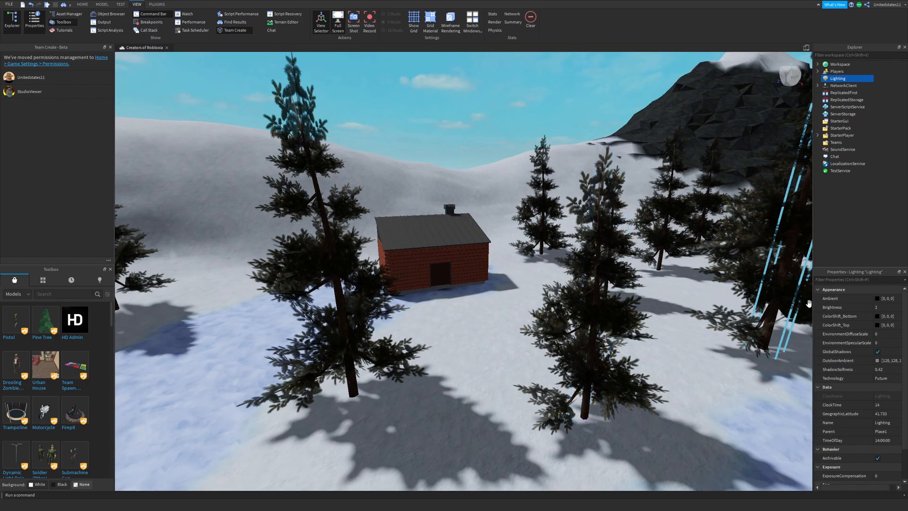
# Step: Set Lighting's Technology to Future and inspect the shadows around the cabin and trees
pyautogui.click(888, 383)
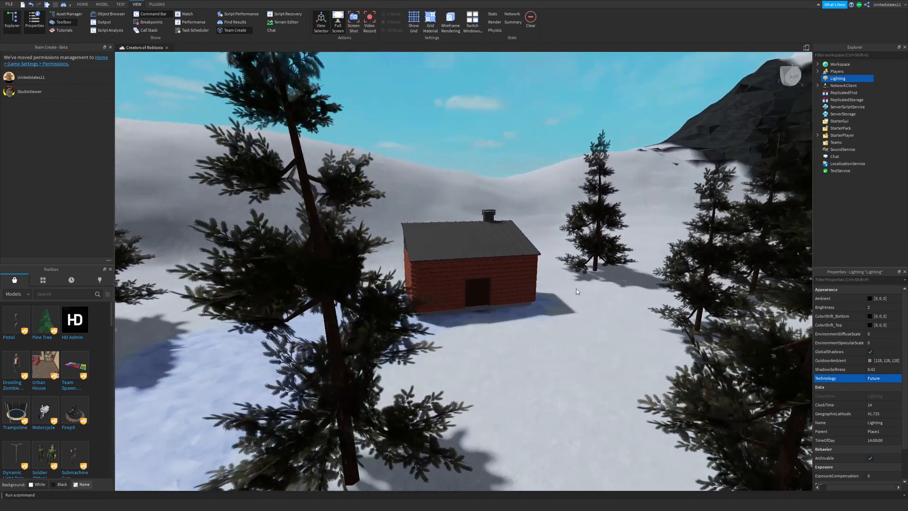
pyautogui.moveTo(576, 289); pyautogui.dragTo(577, 289, button='right')
pyautogui.press('d')
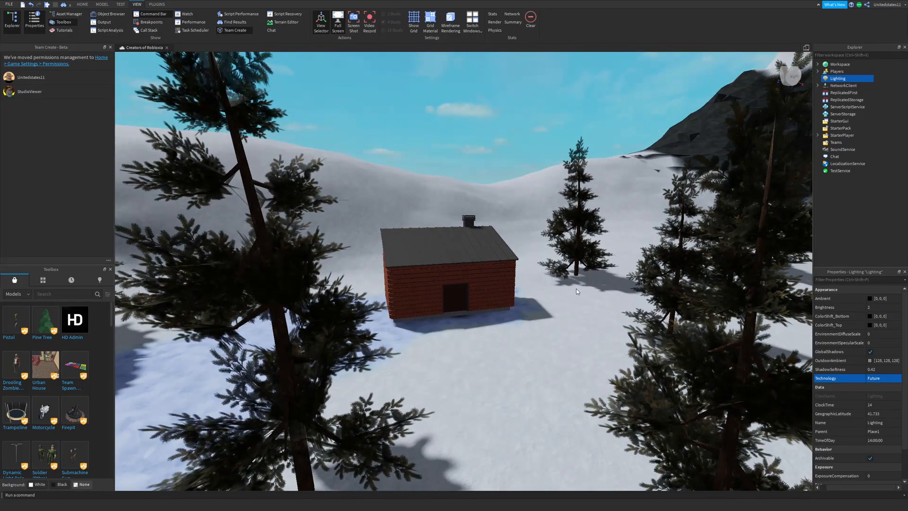
pyautogui.press('s')
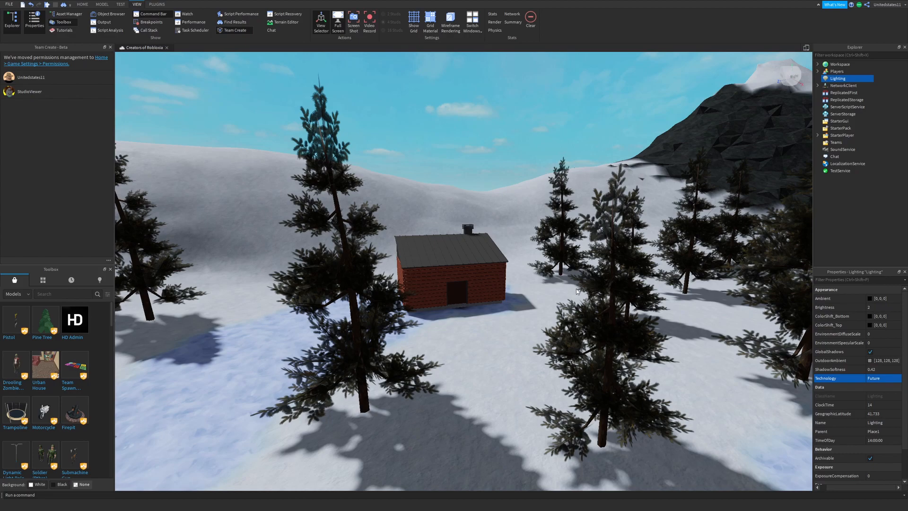
pyautogui.scroll(-6, 498, 263)
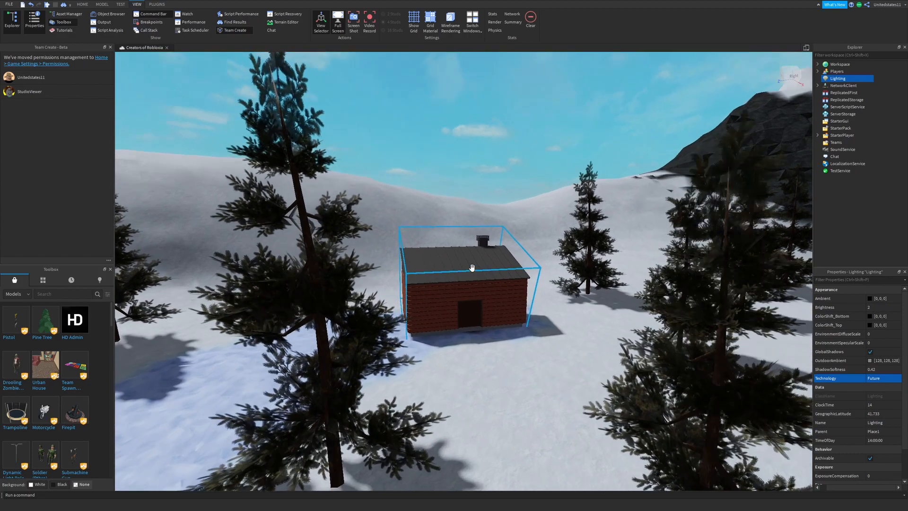
pyautogui.scroll(-10, 498, 263)
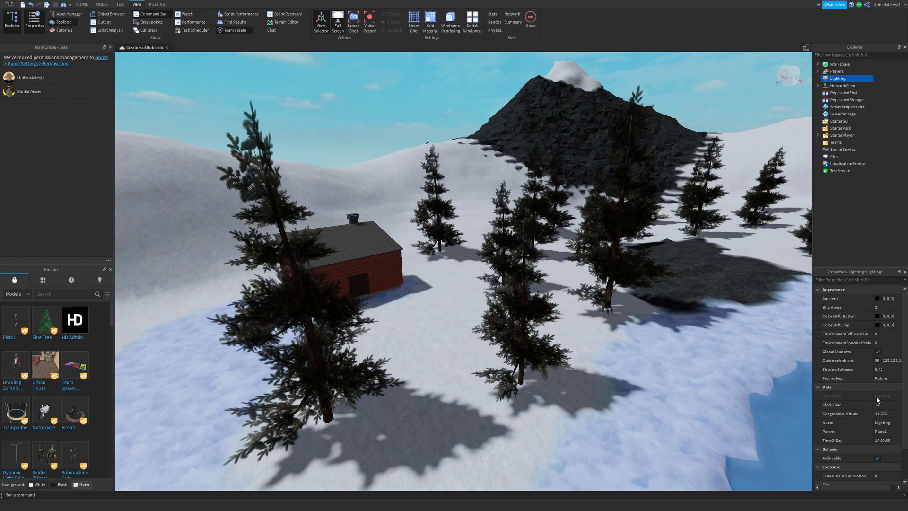
# Step: Preview the scene at midnight with Lighting's ClockTime at 0, and return it to 14
pyautogui.click(848, 404)
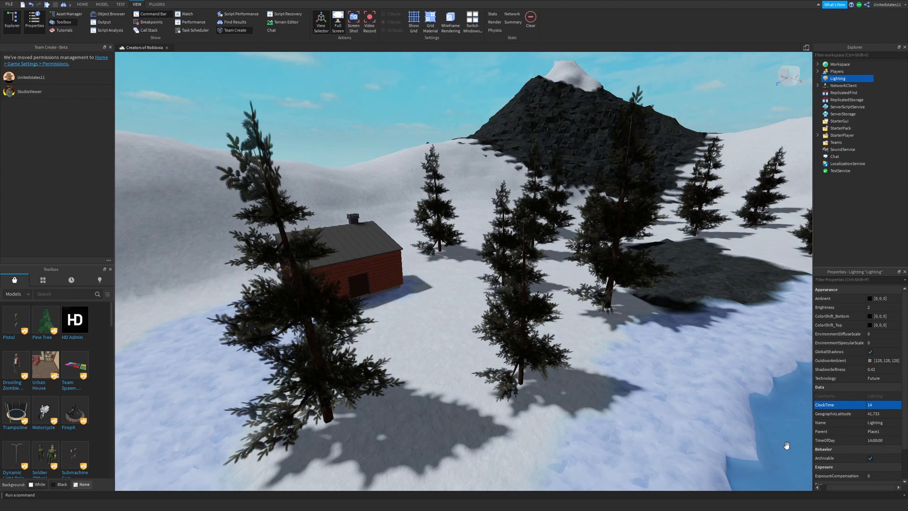
pyautogui.click(876, 405)
pyautogui.write('0')
pyautogui.press('Return')
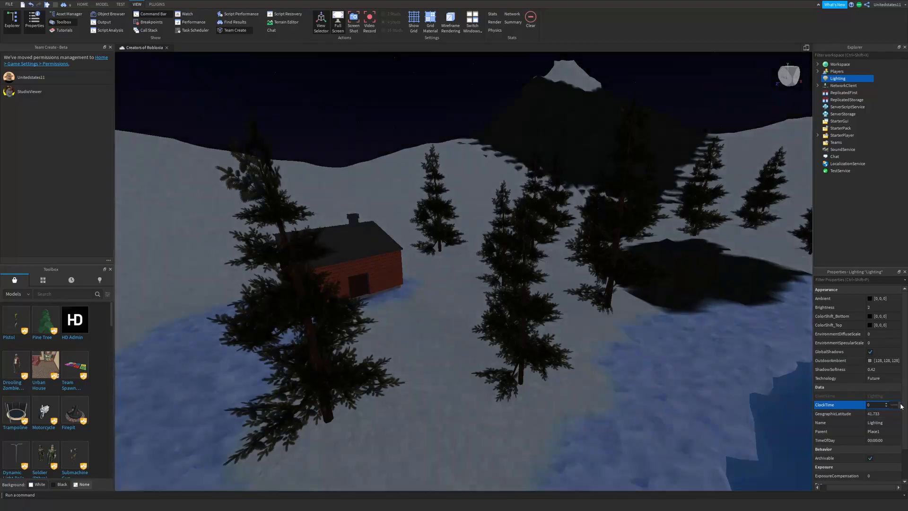
pyautogui.moveTo(890, 422)
pyautogui.mouseDown()
pyautogui.moveTo(902, 421)
pyautogui.moveTo(893, 422)
pyautogui.mouseUp()
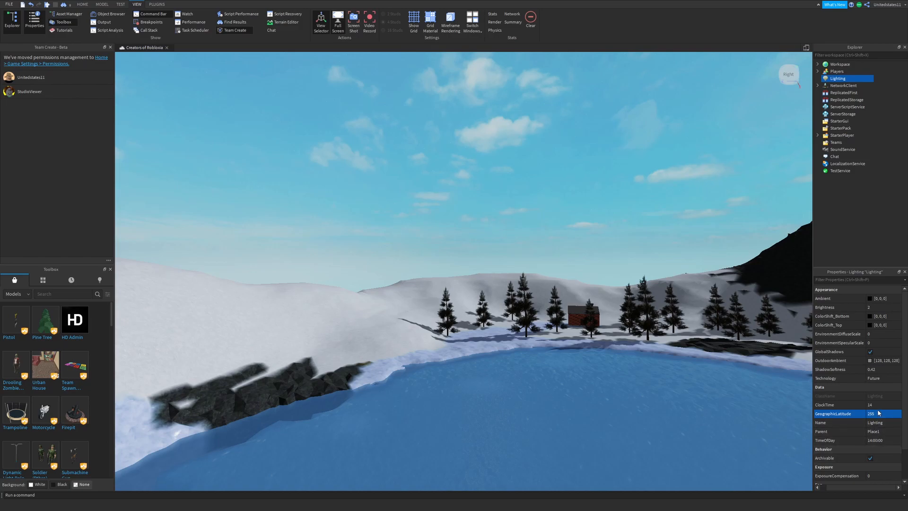
# Step: Set Lighting's GeographicLatitude to 165 while viewing the lake and mountain
pyautogui.moveTo(781, 388); pyautogui.dragTo(857, 364, button='right')
pyautogui.click(885, 416)
pyautogui.moveTo(898, 416); pyautogui.dragTo(897, 416)
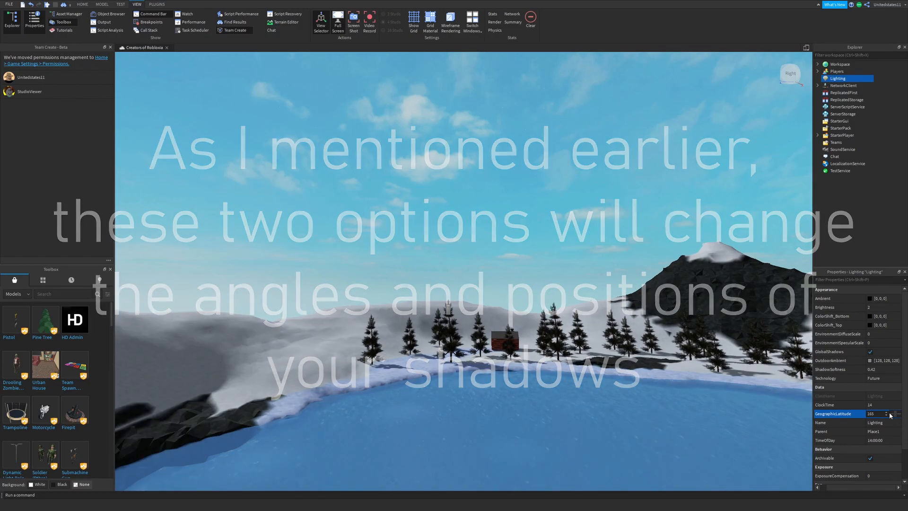
# Step: Rename the Lighting service to GameLight
pyautogui.click(872, 423)
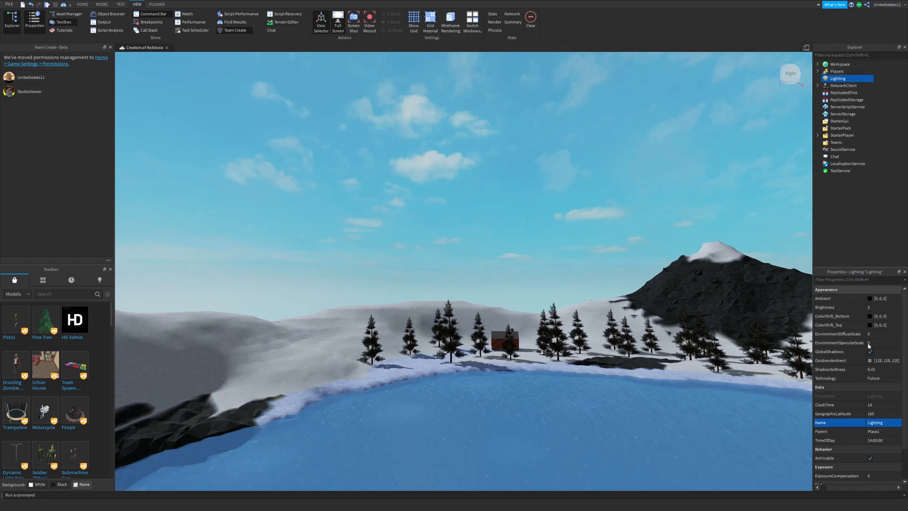
pyautogui.click(885, 423)
pyautogui.write('GameLight')
pyautogui.press('Return')
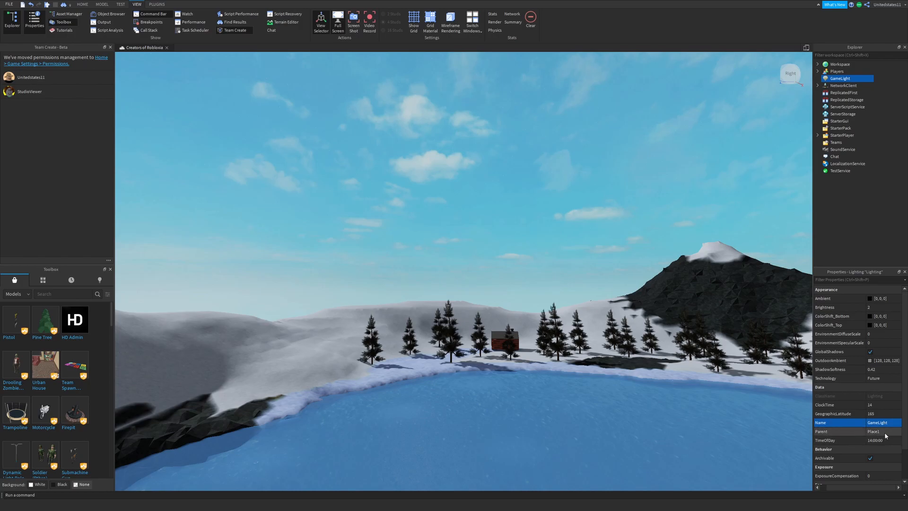
# Step: Try an ExposureCompensation of 1 on GameLight while viewing the cabin up close, and return it to 0
pyautogui.moveTo(640, 319); pyautogui.dragTo(453, 294, button='right')
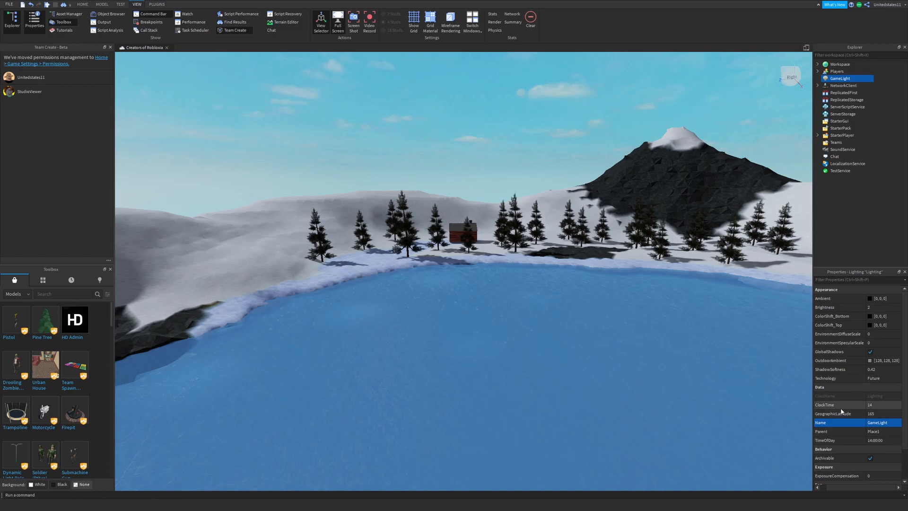
pyautogui.moveTo(323, 232); pyautogui.dragTo(303, 211, button='right')
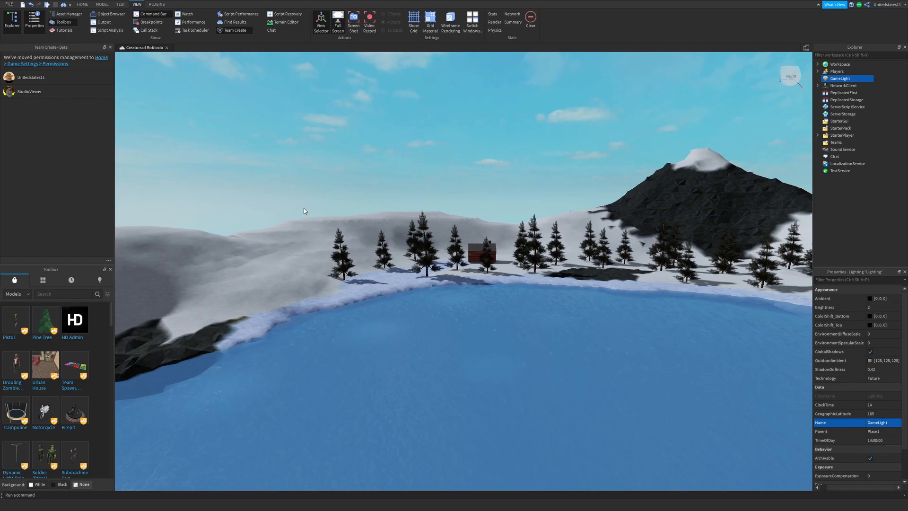
pyautogui.moveTo(304, 211); pyautogui.dragTo(544, 258, button='right')
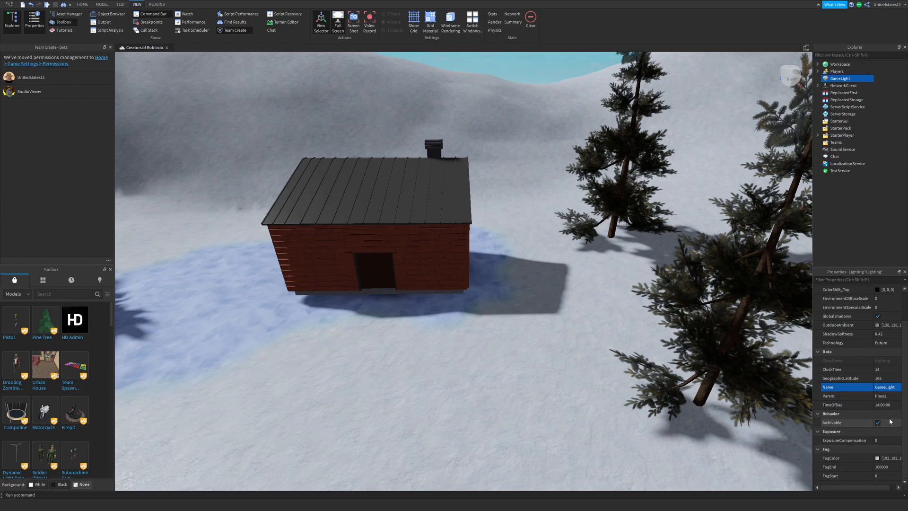
pyautogui.click(887, 441)
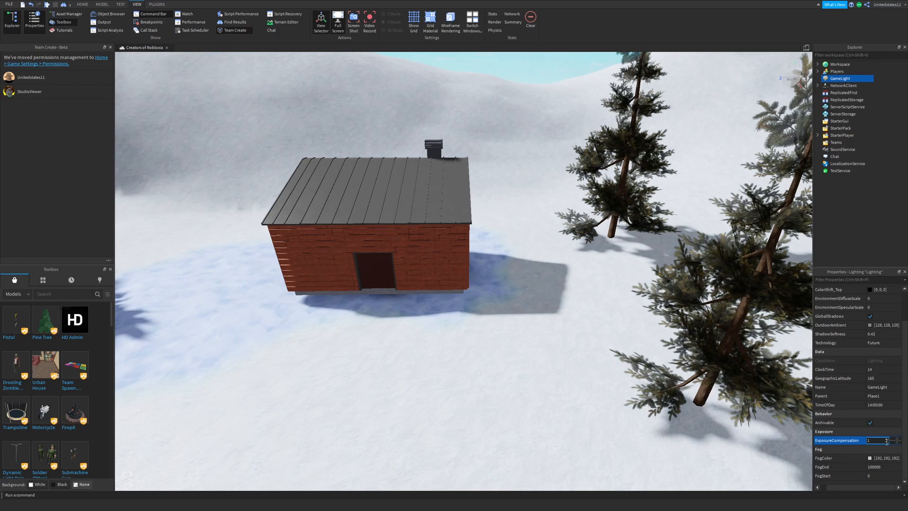
pyautogui.click(887, 442)
pyautogui.click(887, 442)
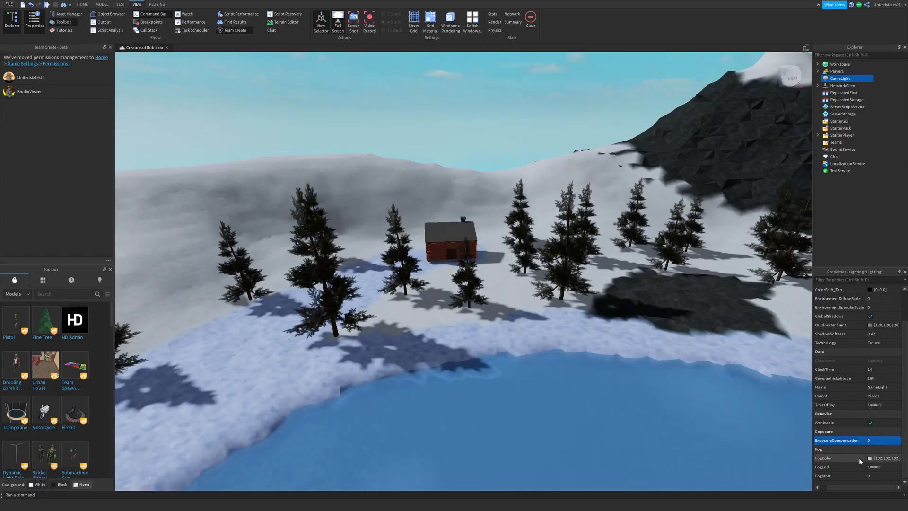
# Step: Set GameLight's FogColor to teal (12, 189, 192) and its FogEnd to 1000, viewing the lake and hills
pyautogui.click(871, 458)
pyautogui.click(489, 197)
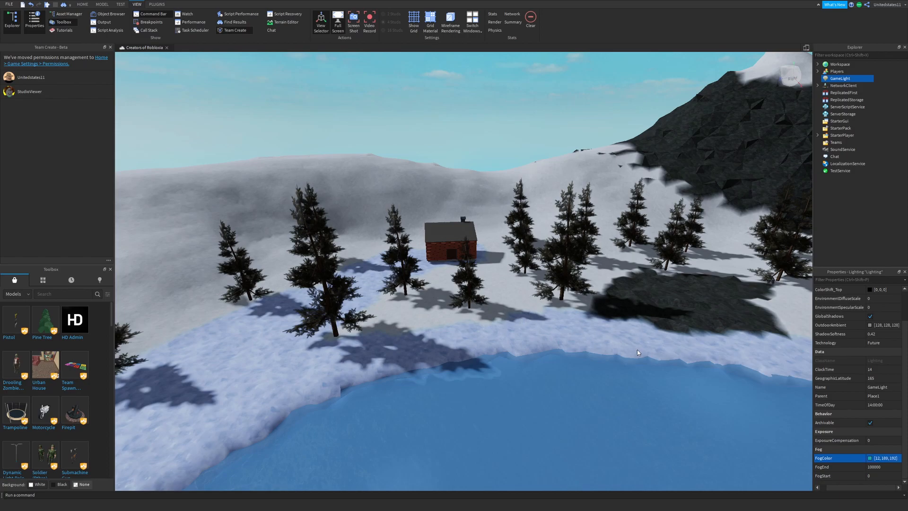
pyautogui.click(883, 468)
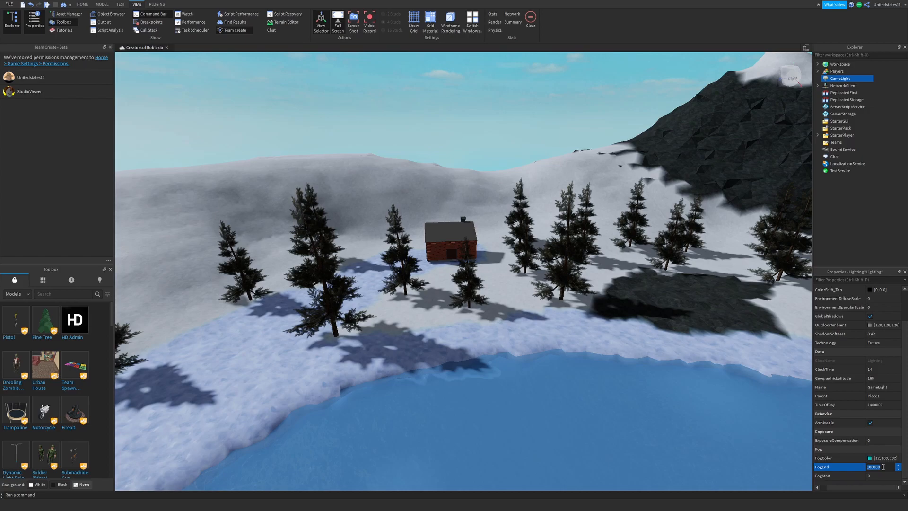
pyautogui.click(885, 474)
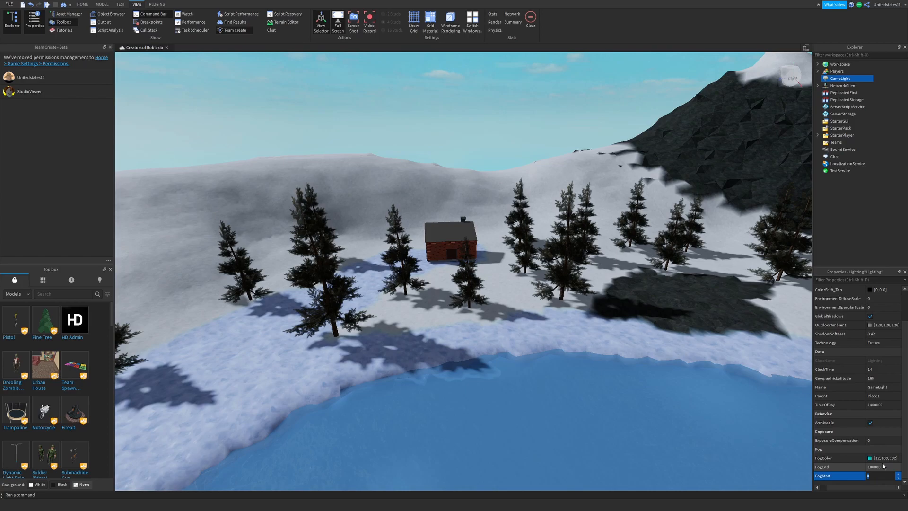
pyautogui.click(883, 466)
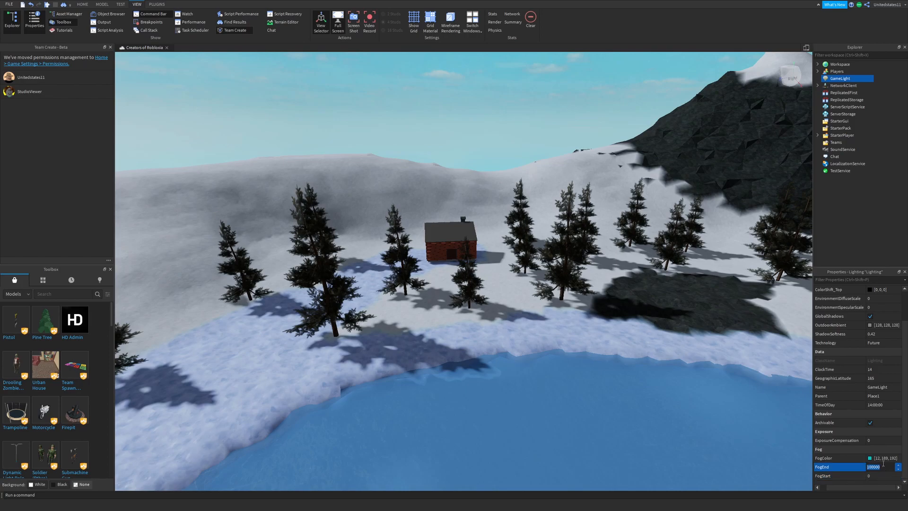
pyautogui.write('1000')
pyautogui.press('Return')
pyautogui.moveTo(622, 348); pyautogui.dragTo(631, 345, button='right')
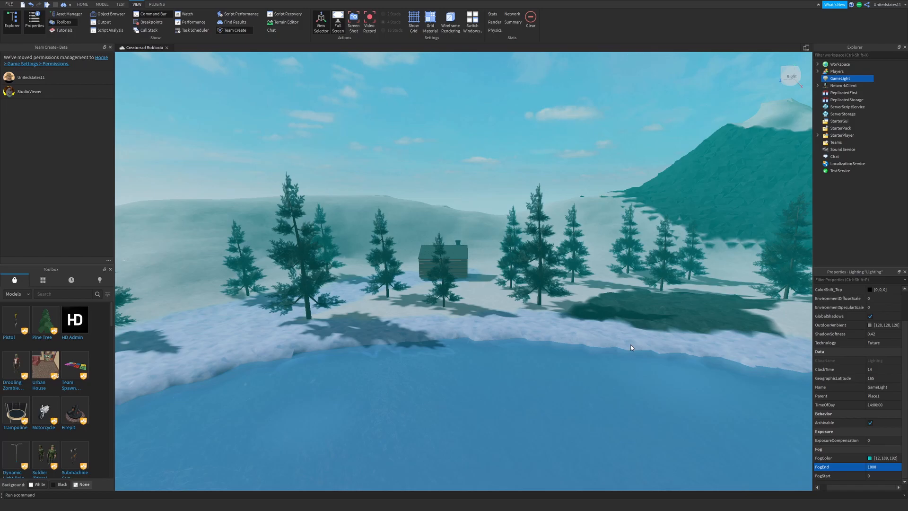
pyautogui.moveTo(631, 345); pyautogui.dragTo(544, 305, button='right')
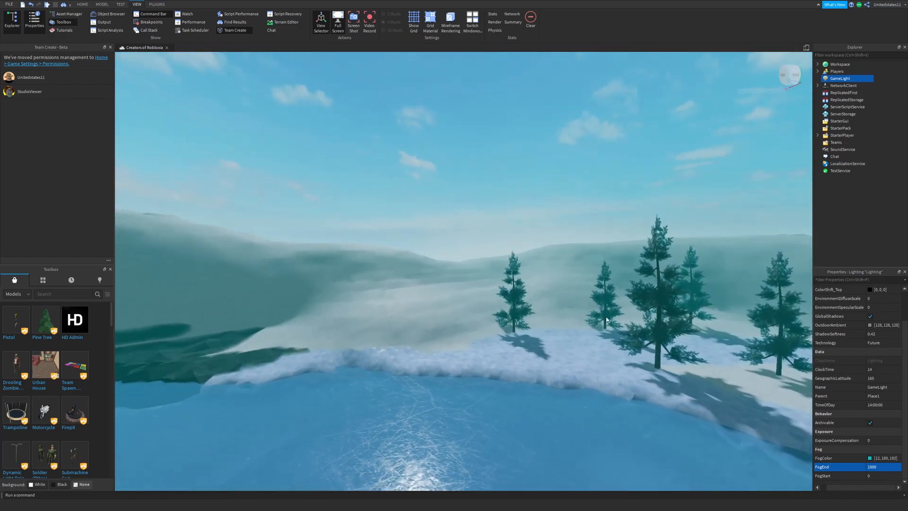
# Step: Try FogStart values of 5 and 100 on GameLight while viewing the pine trees by the lake
pyautogui.click(889, 478)
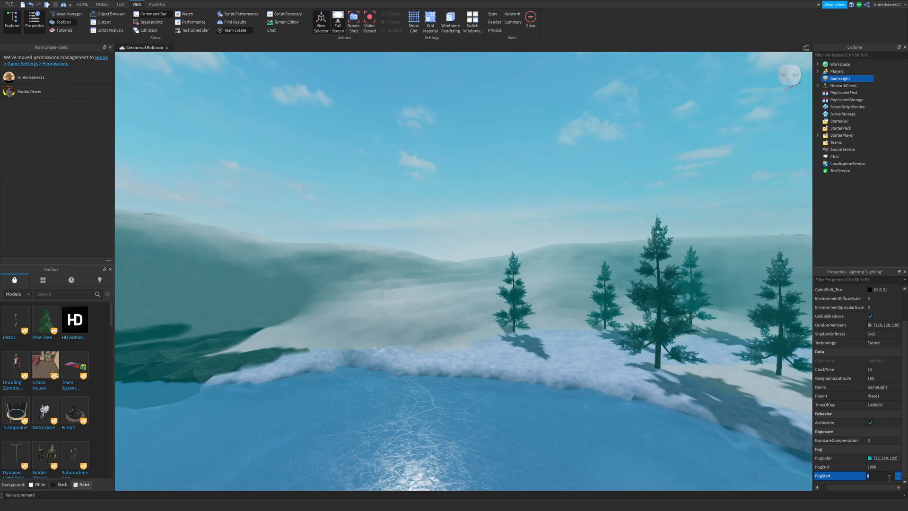
pyautogui.write('5')
pyautogui.press('Return')
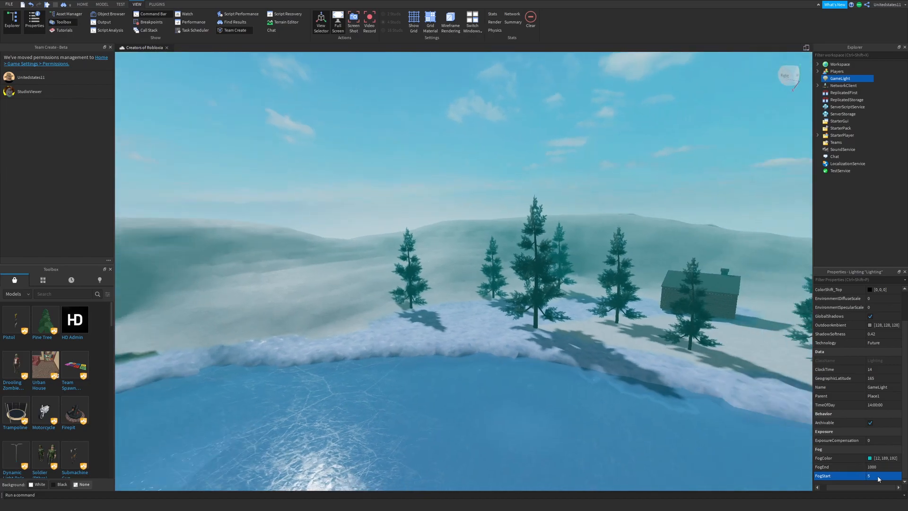
pyautogui.write('100')
pyautogui.press('Return')
pyautogui.press('w')
pyautogui.press('a')
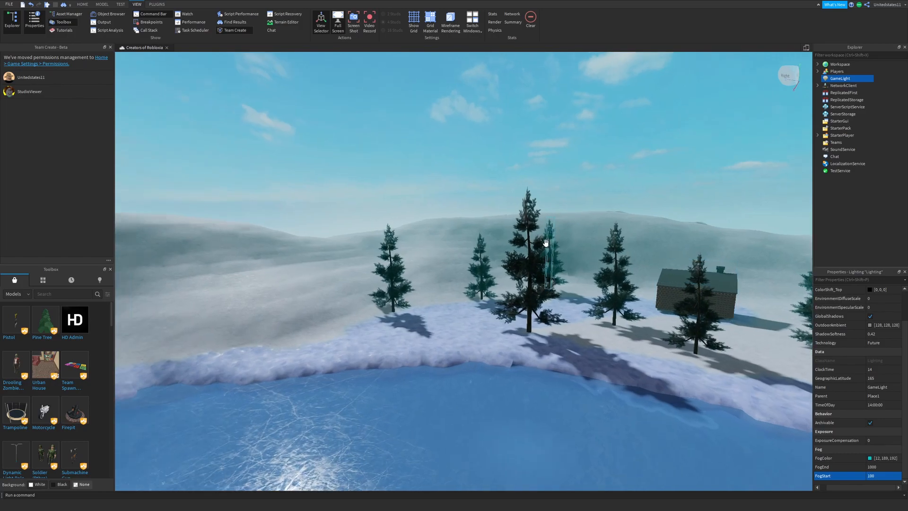
pyautogui.press('w')
pyautogui.moveTo(520, 230); pyautogui.dragTo(499, 243, button='right')
pyautogui.press('w')
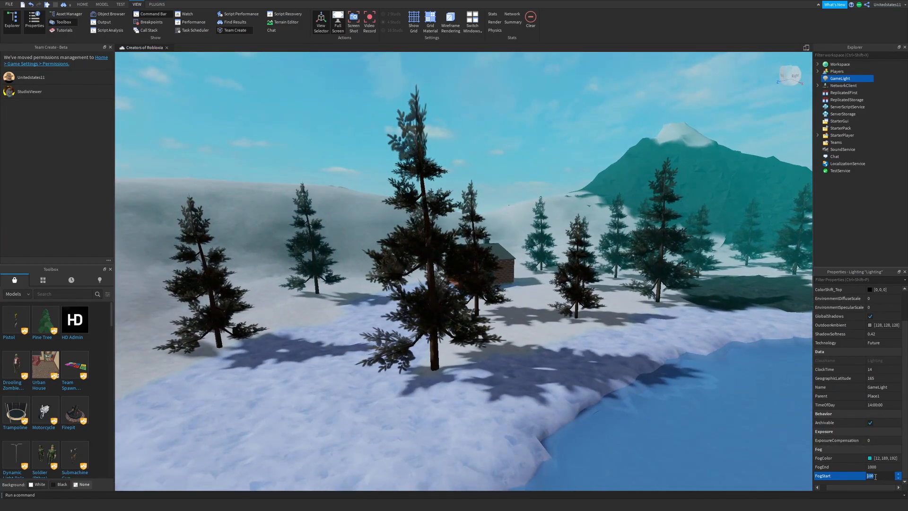
# Step: Try a FogStart of 10 on GameLight while approaching the cabin between the trees
pyautogui.write('10')
pyautogui.press('Return')
pyautogui.press('w')
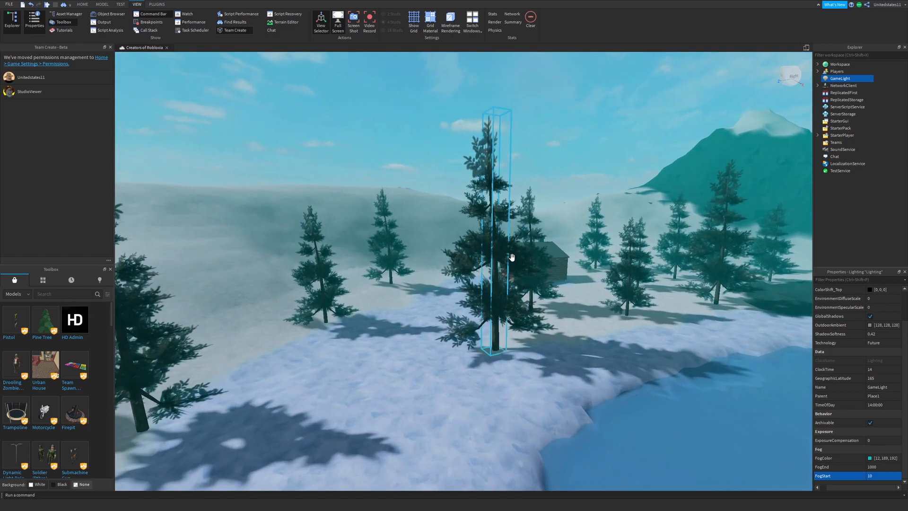
pyautogui.press('w')
pyautogui.press('w')
pyautogui.moveTo(426, 374); pyautogui.dragTo(498, 361, button='right')
pyautogui.press('w')
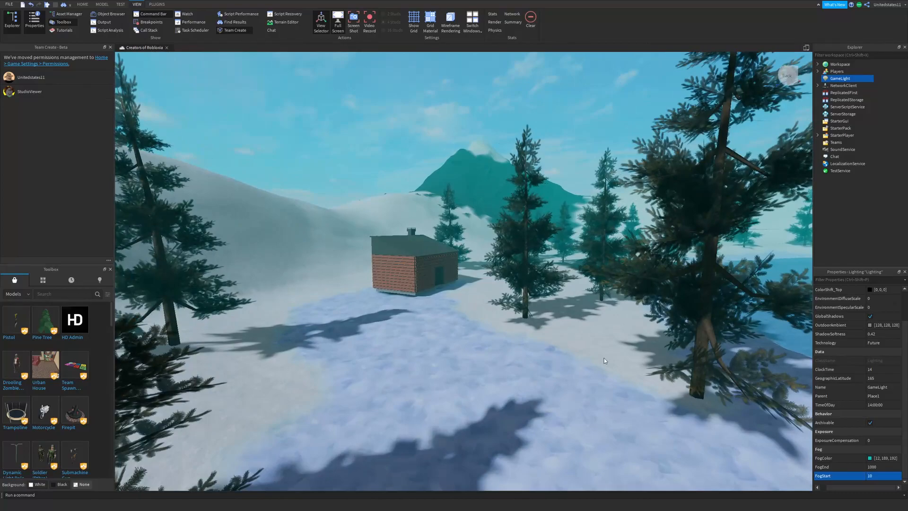
pyautogui.moveTo(682, 331); pyautogui.dragTo(632, 310, button='right')
pyautogui.press('w')
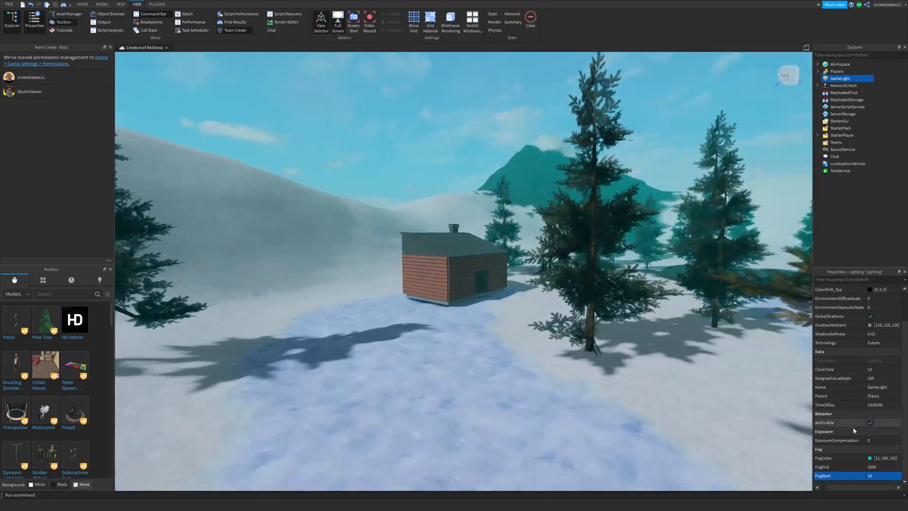
# Step: Set GameLight's FogStart to 0 and FogEnd to 50, viewing the cabin up close
pyautogui.click(877, 474)
pyautogui.write('0')
pyautogui.press('Return')
pyautogui.click(873, 467)
pyautogui.write('50')
pyautogui.press('Return')
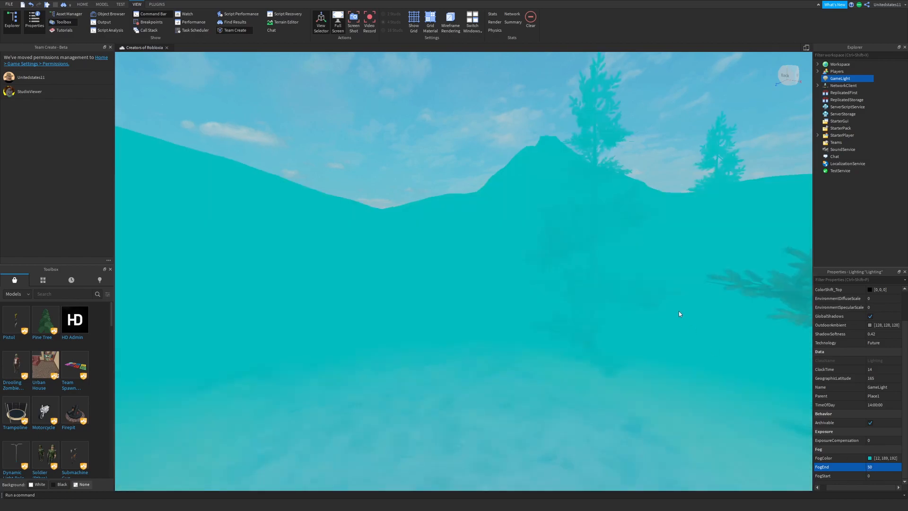
pyautogui.press('w')
pyautogui.moveTo(655, 303); pyautogui.dragTo(648, 301, button='right')
pyautogui.press('w')
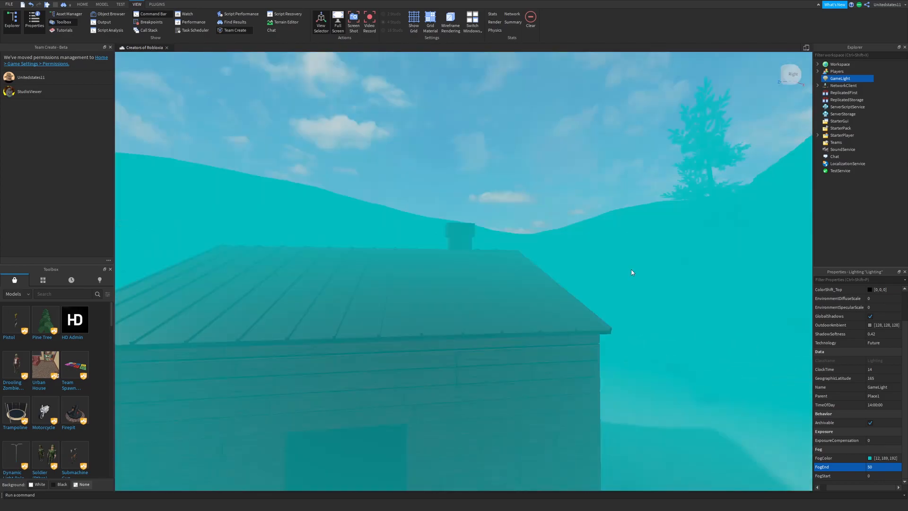
# Step: Examine the fog around the cabin and nearby trees from several sides and distances
pyautogui.press('a')
pyautogui.press('a')
pyautogui.press('d')
pyautogui.press('a')
pyautogui.moveTo(628, 255); pyautogui.dragTo(631, 258, button='right')
pyautogui.press('d')
pyautogui.press('w')
pyautogui.press('a')
pyautogui.press('d')
pyautogui.moveTo(546, 253); pyautogui.dragTo(548, 273, button='right')
pyautogui.press('a')
pyautogui.press('w')
pyautogui.press('s')
pyautogui.press('d')
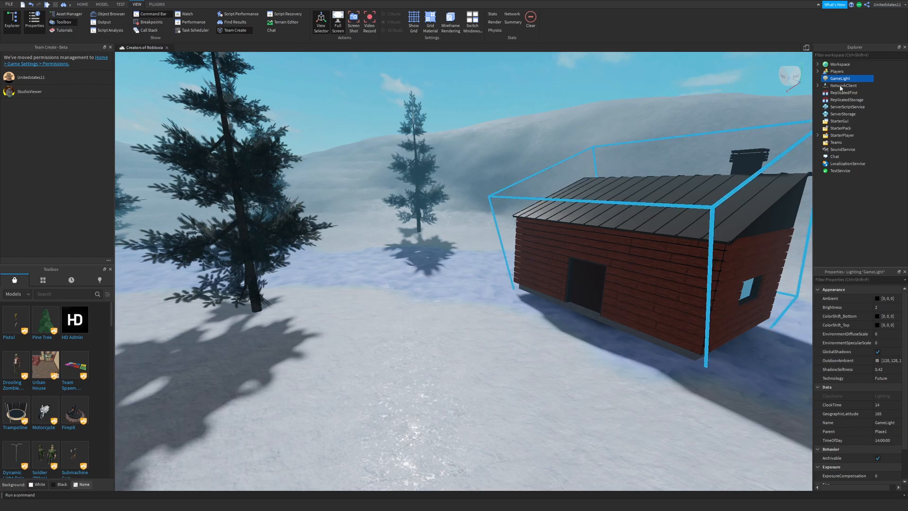
# Step: Add Bloom, ColorCorrection, Blur and Sky objects to GameLight alongside its existing Atmosphere and SunRays
pyautogui.click(818, 79)
pyautogui.moveTo(835, 82)
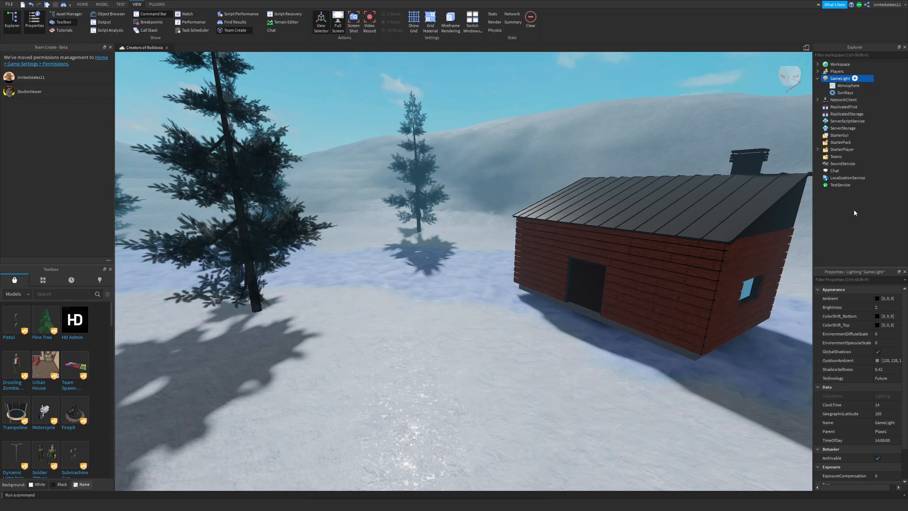
pyautogui.click(837, 145)
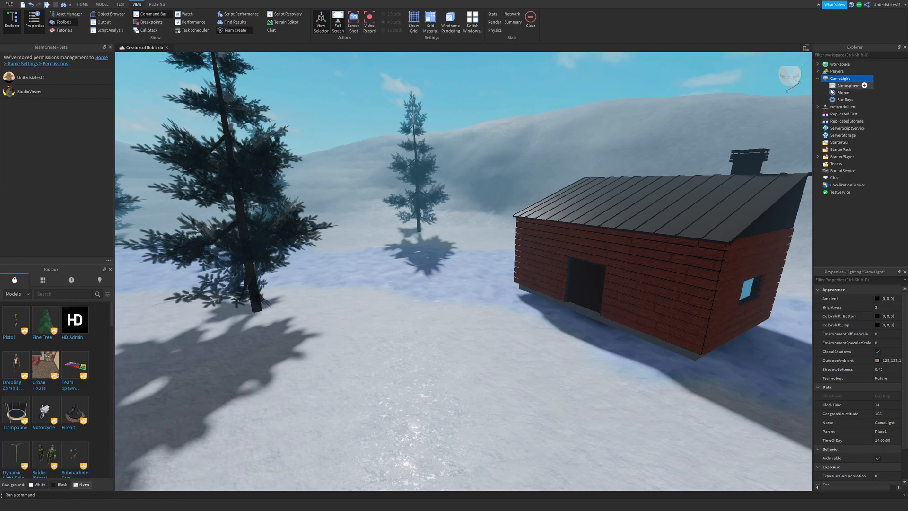
pyautogui.click(844, 131)
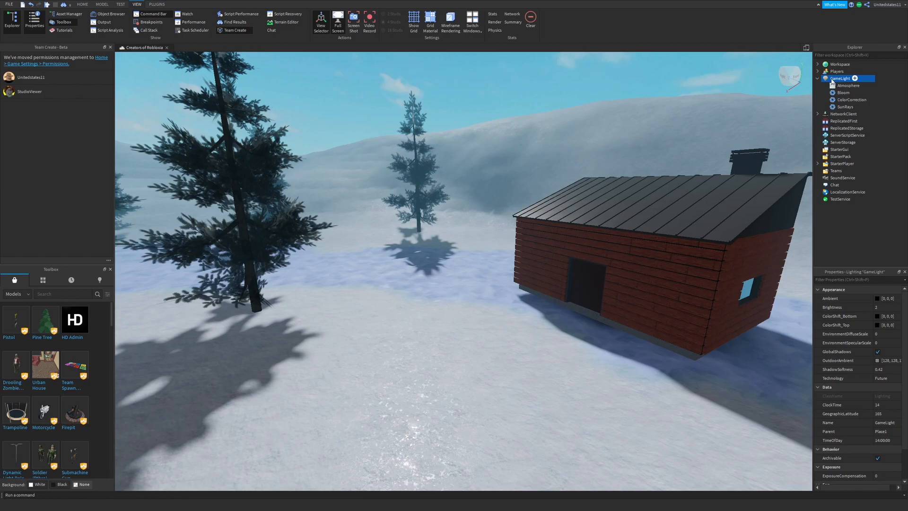
pyautogui.click(842, 152)
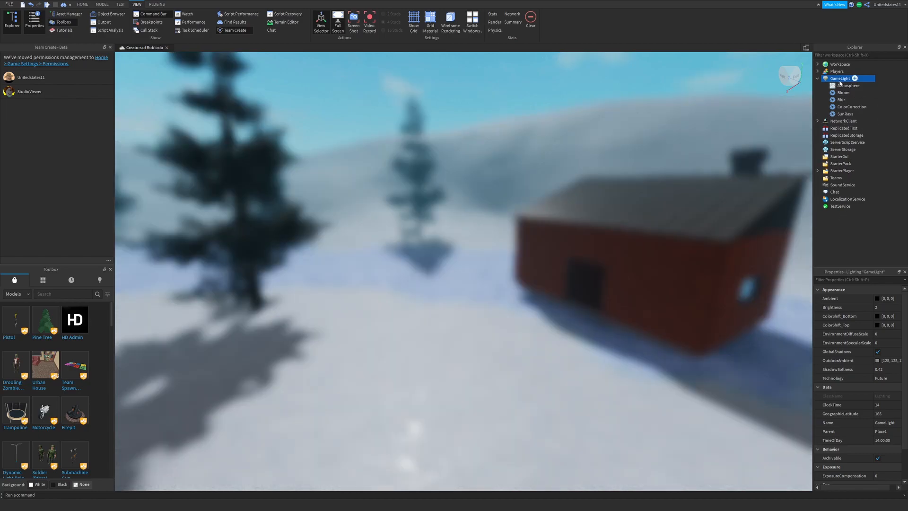
pyautogui.click(831, 114)
pyautogui.moveTo(682, 149); pyautogui.dragTo(656, 161, button='right')
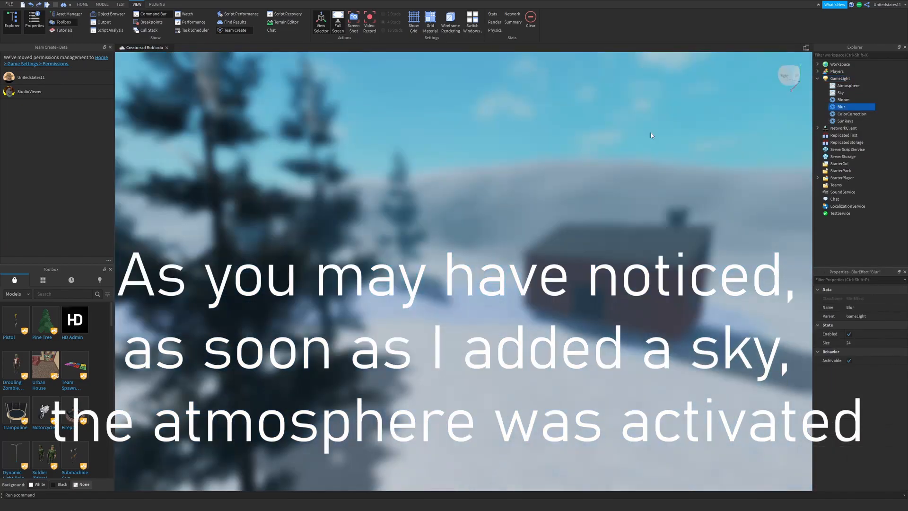
# Step: Try a Size of 1 on the Blur effect, set it to 4, and view the cabin
pyautogui.click(857, 343)
pyautogui.moveTo(886, 344); pyautogui.dragTo(871, 345)
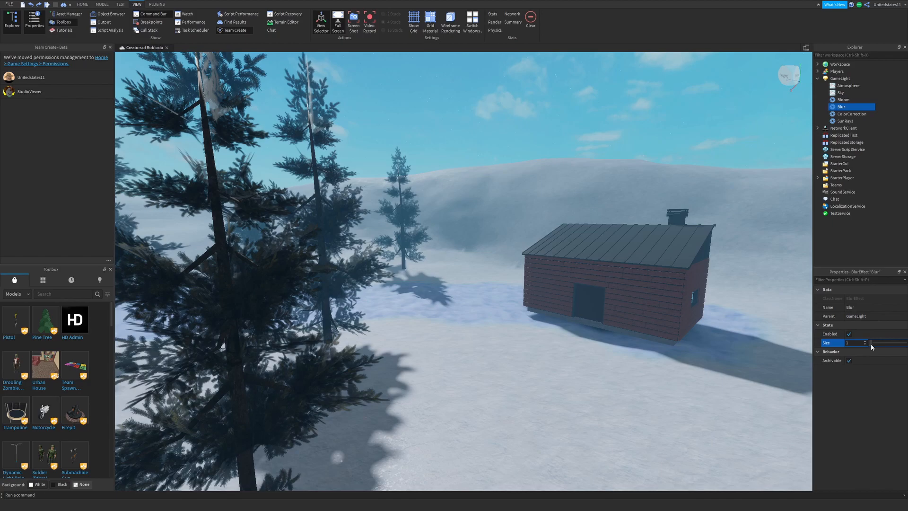
pyautogui.moveTo(872, 344)
pyautogui.mouseDown()
pyautogui.moveTo(901, 348)
pyautogui.moveTo(875, 349)
pyautogui.mouseUp()
pyautogui.press('s')
pyautogui.press('d')
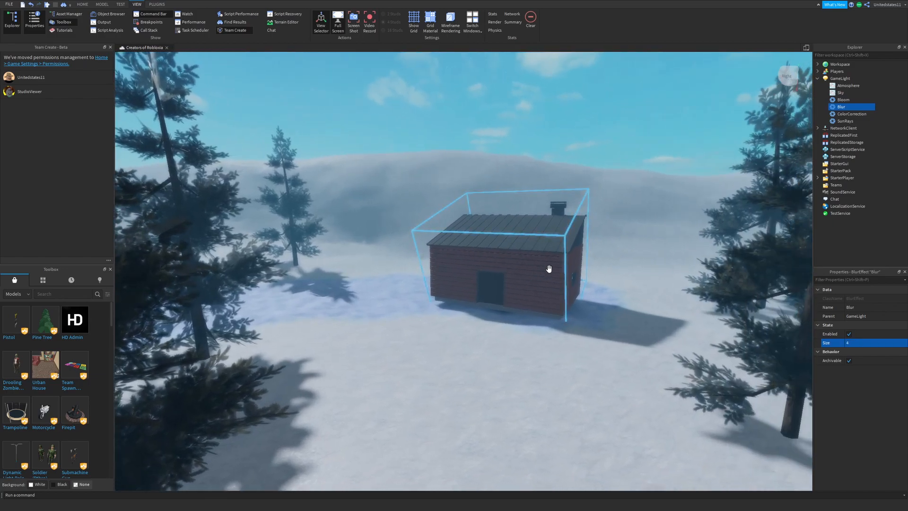
pyautogui.press('w')
pyautogui.moveTo(545, 268); pyautogui.dragTo(549, 268, button='right')
pyautogui.press('w')
pyautogui.press('w')
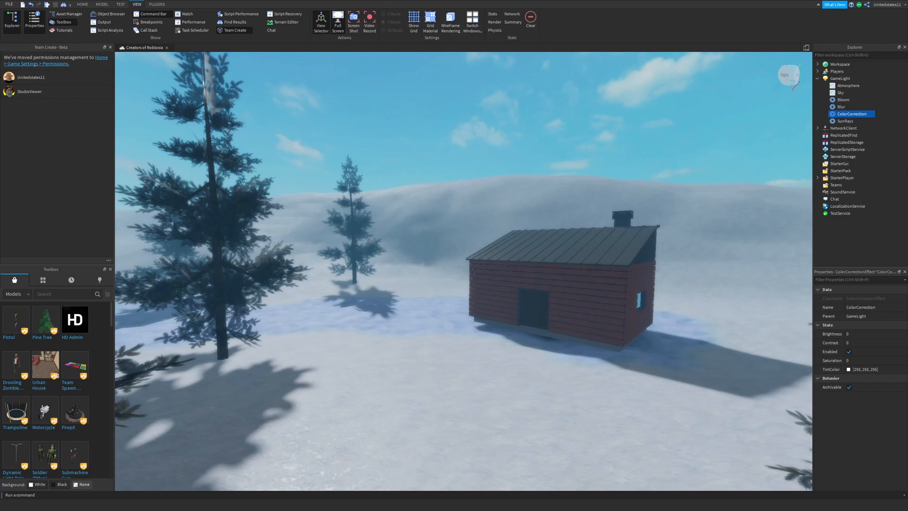
# Step: Delete the Sky object from GameLight to compare the Atmosphere's look, and undo the deletion
pyautogui.click(375, 157)
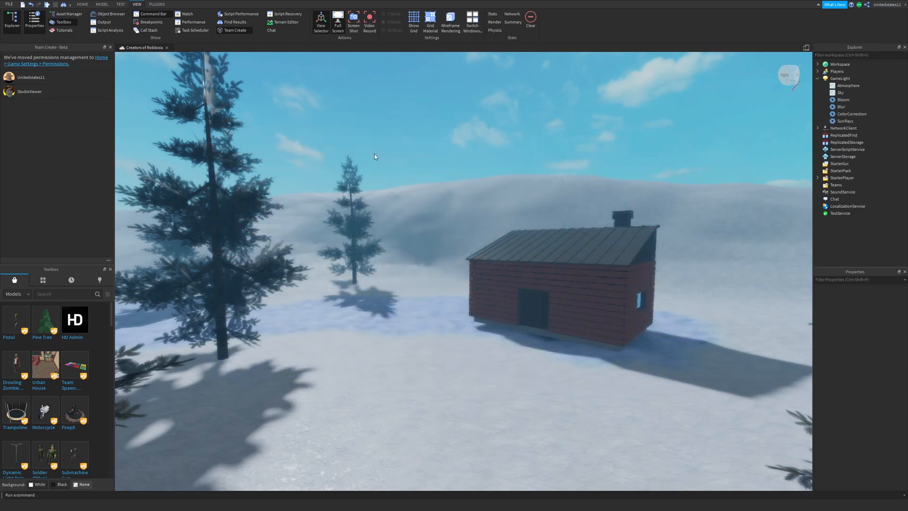
pyautogui.click(844, 86)
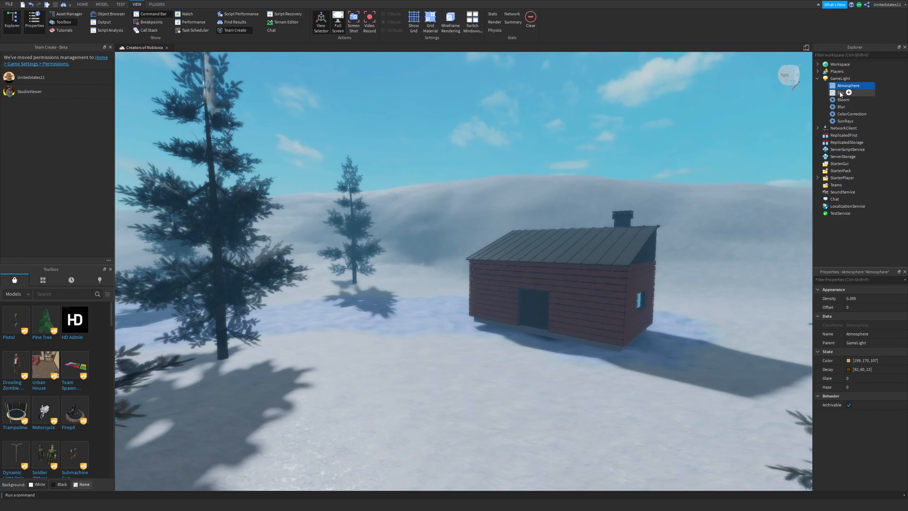
pyautogui.click(841, 93)
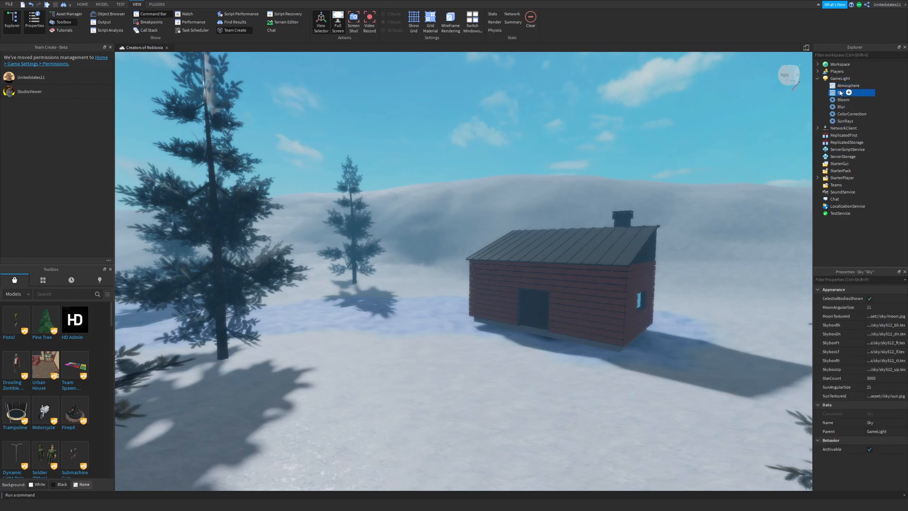
pyautogui.press('Delete')
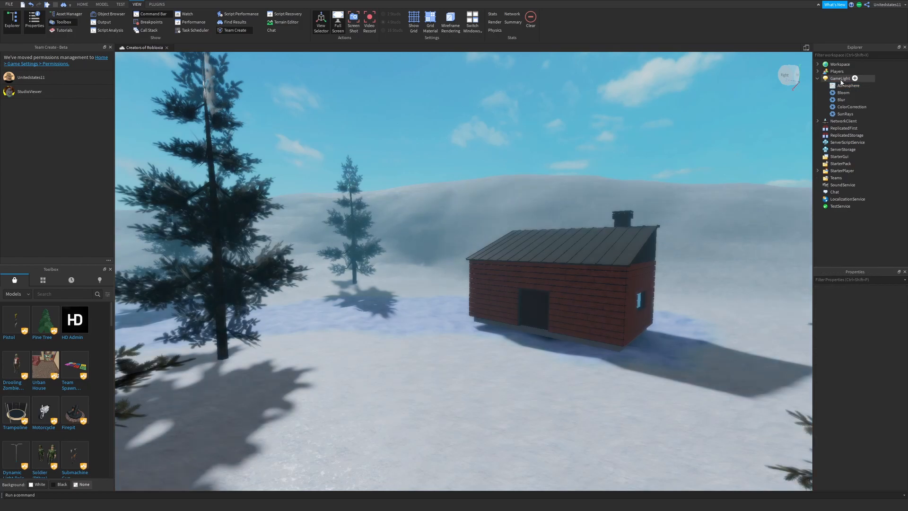
pyautogui.click(840, 80)
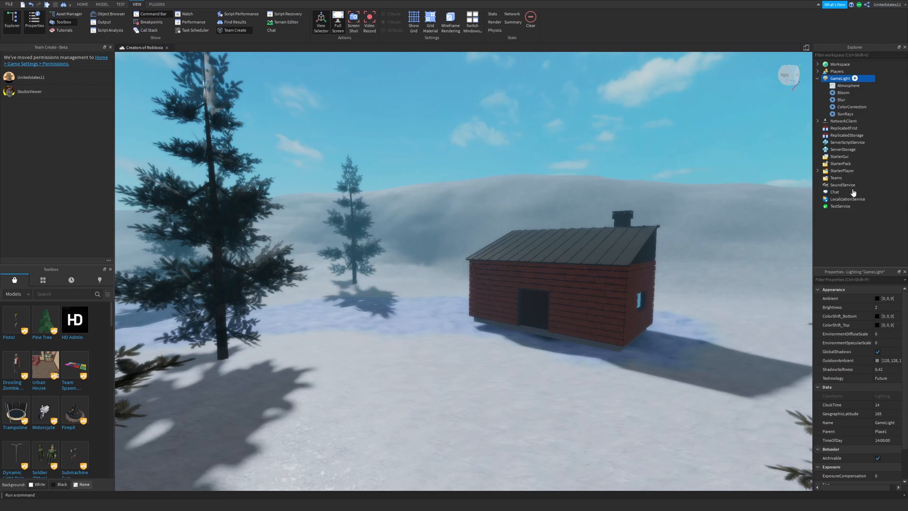
pyautogui.hotkey('ctrl', 'z')
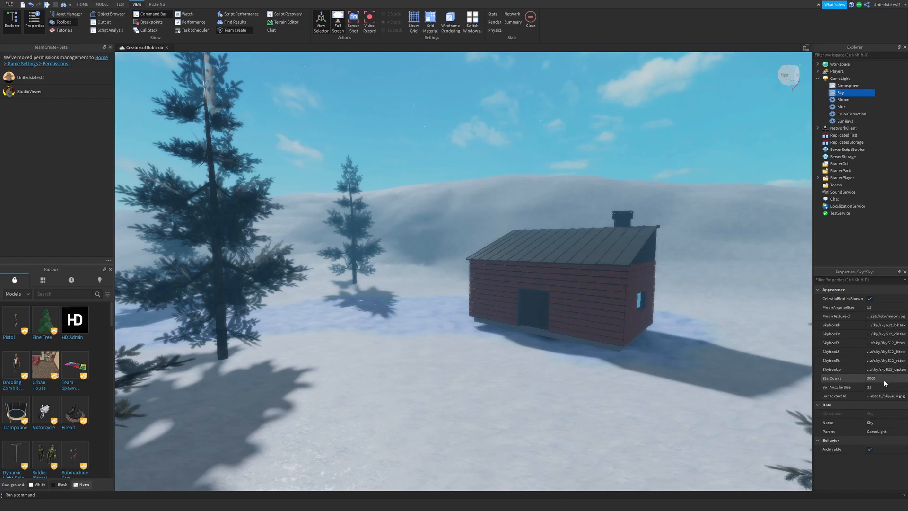
# Step: Examine the moon and clouds overhead and the Sky's SunAngularSize property, and return to the cabin from above
pyautogui.moveTo(681, 330); pyautogui.dragTo(650, 316, button='right')
pyautogui.moveTo(471, 224); pyautogui.dragTo(486, 152, button='right')
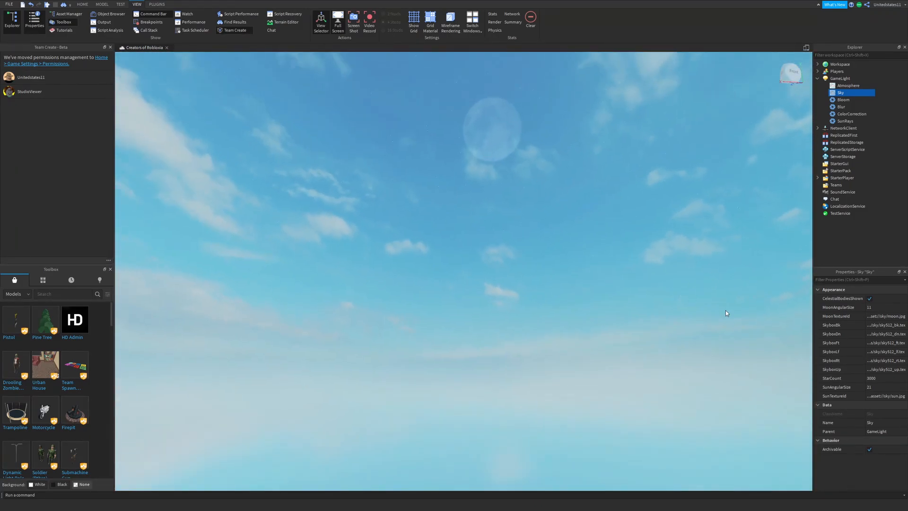
pyautogui.click(888, 387)
pyautogui.moveTo(558, 307); pyautogui.dragTo(490, 233, button='right')
pyautogui.scroll(5, 490, 234)
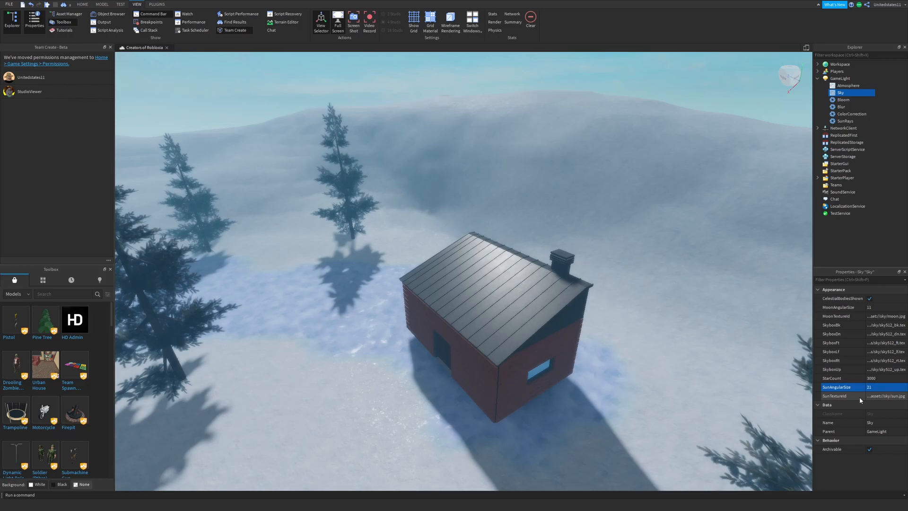
# Step: Inspect the Atmosphere object and view the finished scene around the cabin and trees from the lakeshore
pyautogui.click(848, 85)
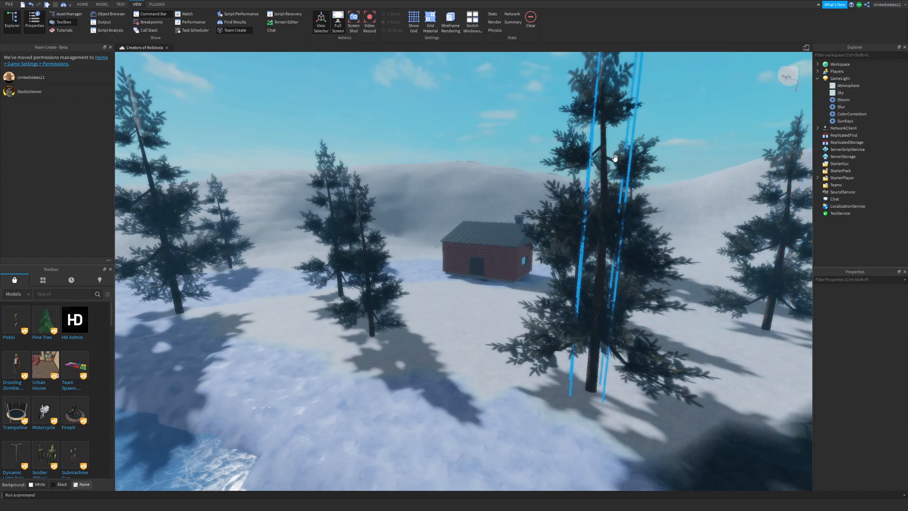
pyautogui.press('a')
pyautogui.moveTo(615, 158); pyautogui.dragTo(609, 170, button='right')
pyautogui.press('d')
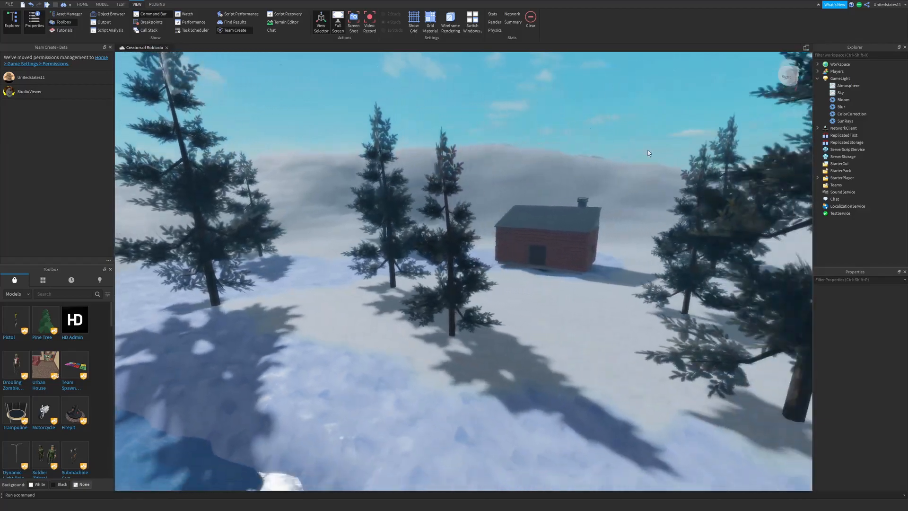
pyautogui.press('d')
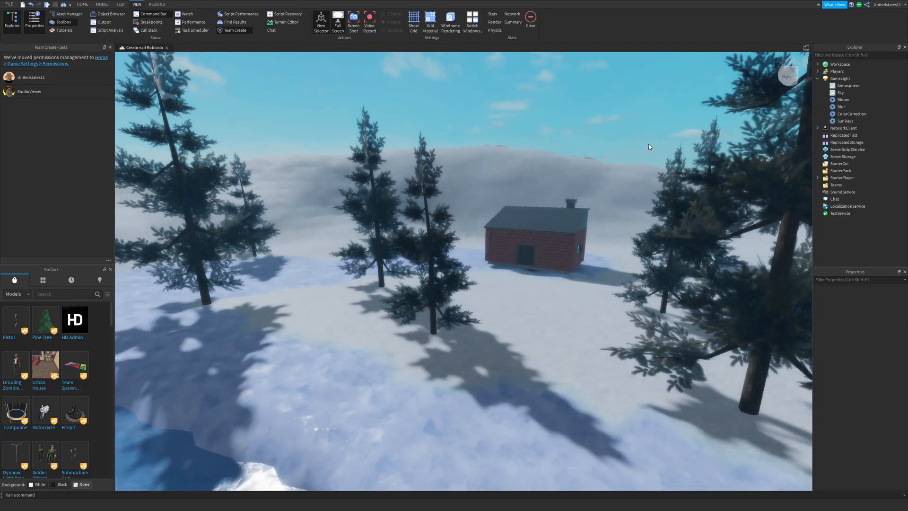
# Step: View the pine trees and snowy hills along the lakeshore from several distances
pyautogui.press('w')
pyautogui.press('a')
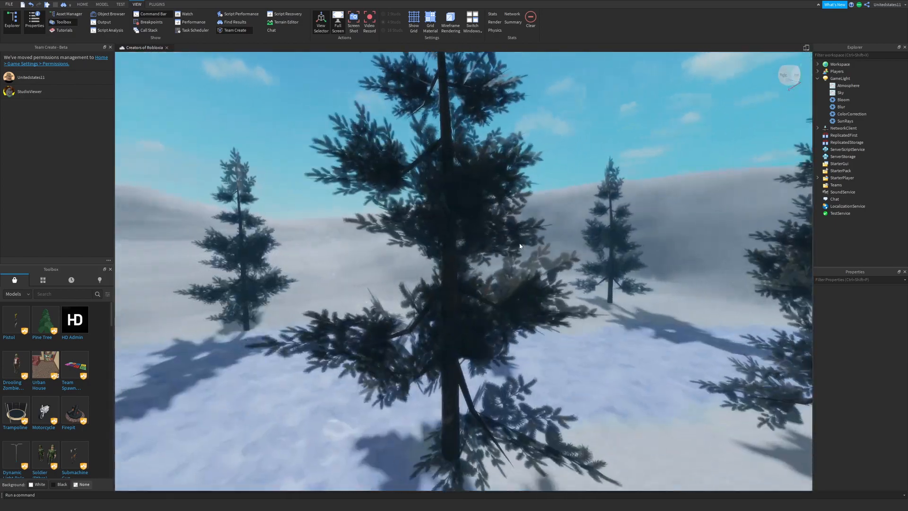
pyautogui.press('s')
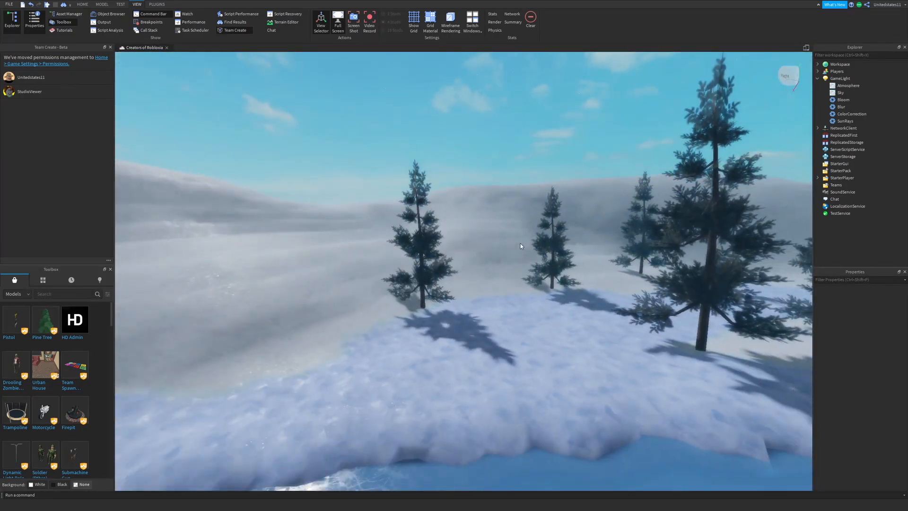
pyautogui.press('w')
pyautogui.press('d')
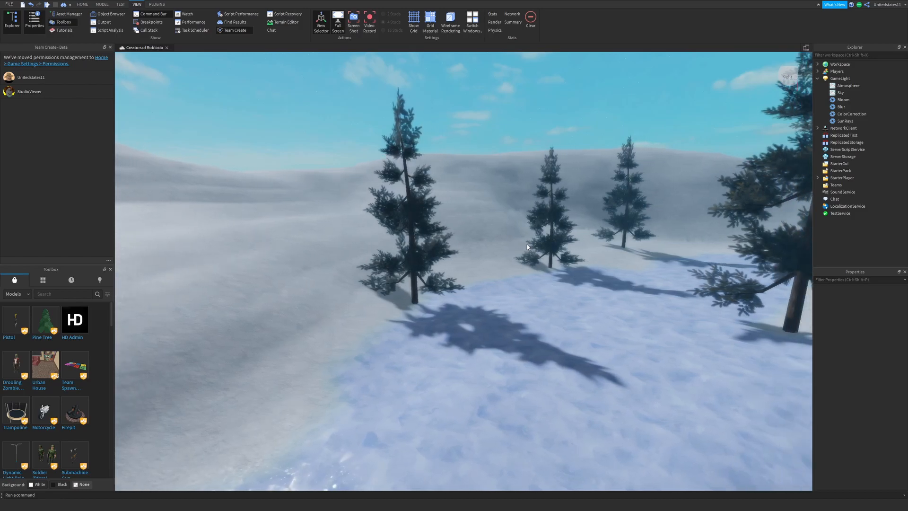
pyautogui.press('s')
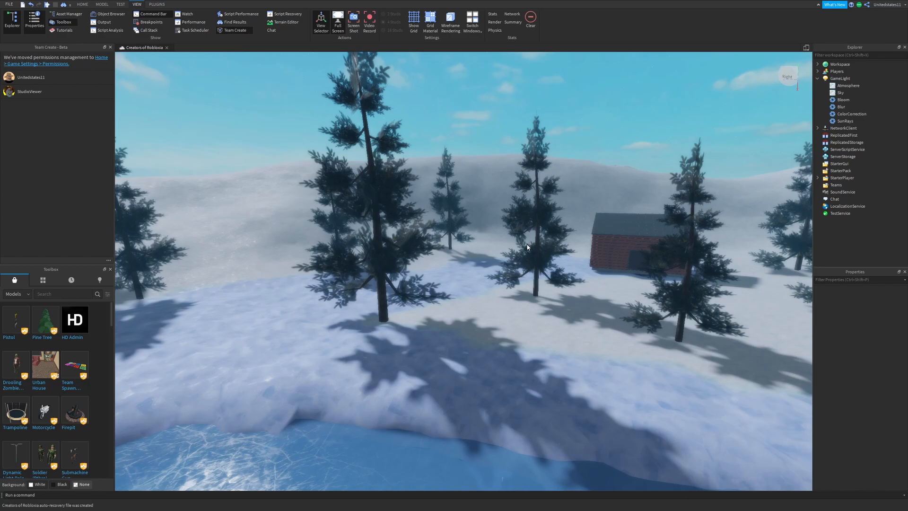
# Step: Examine the red cabin from outside and the glowing ceiling light in its dark interior
pyautogui.press('w')
pyautogui.press('d')
pyautogui.moveTo(523, 243); pyautogui.dragTo(603, 301, button='right')
pyautogui.press('a')
pyautogui.press('a')
pyautogui.press('w')
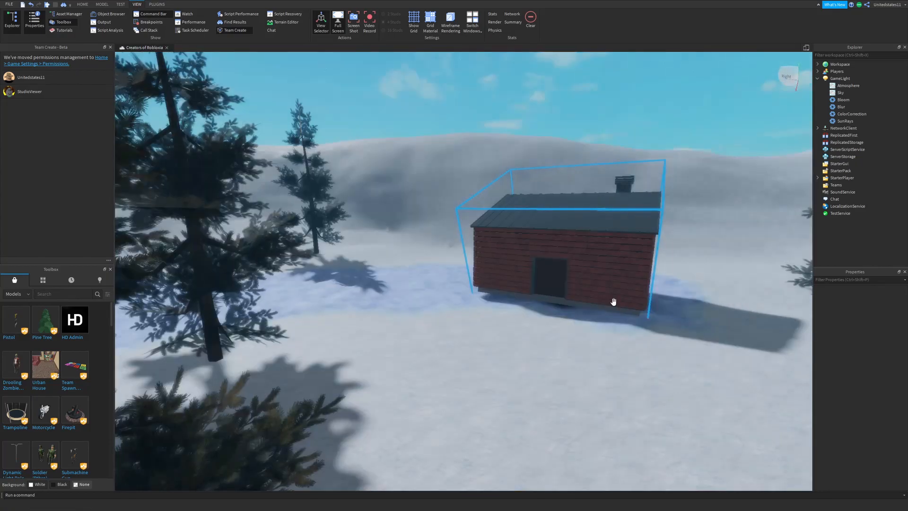
pyautogui.press('s')
pyautogui.press('d')
pyautogui.press('w')
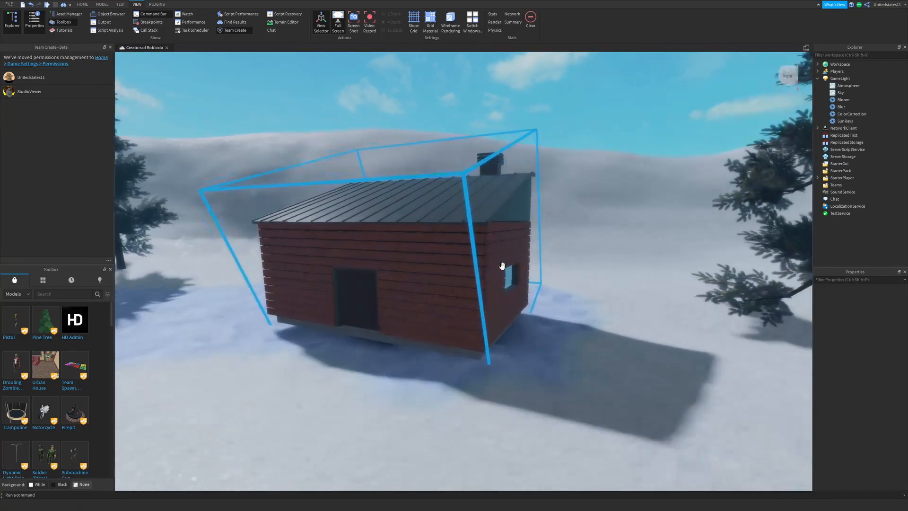
pyautogui.press('w')
pyautogui.moveTo(503, 266); pyautogui.dragTo(454, 210, button='right')
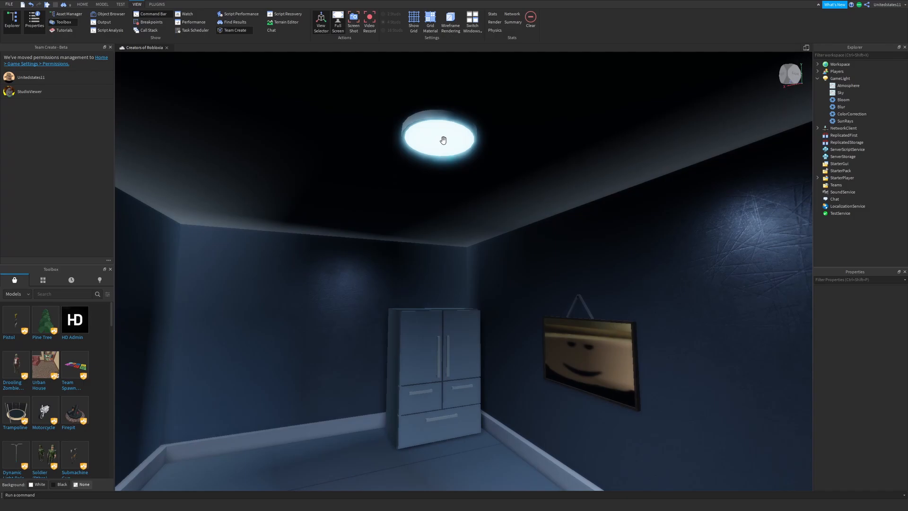
pyautogui.press('s')
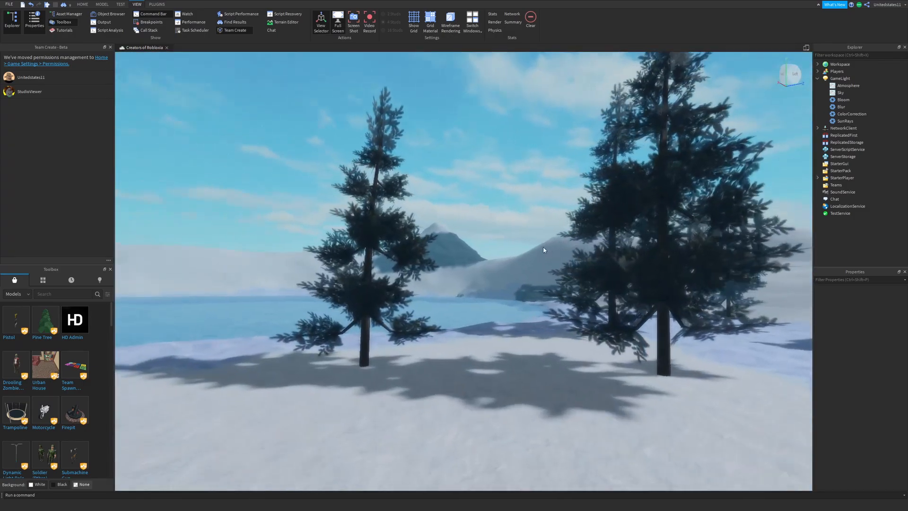
# Step: Return inside the cabin, select the ceiling light's neon part, and inspect the properties of its SpotLight
pyautogui.moveTo(543, 247)
pyautogui.mouseDown(button='right')
pyautogui.moveTo(505, 215)
pyautogui.moveTo(456, 198)
pyautogui.moveTo(459, 339)
pyautogui.moveTo(462, 304)
pyautogui.mouseUp(button='right')
pyautogui.press('w')
pyautogui.press('w')
pyautogui.press('w')
pyautogui.press('w')
pyautogui.click(441, 228)
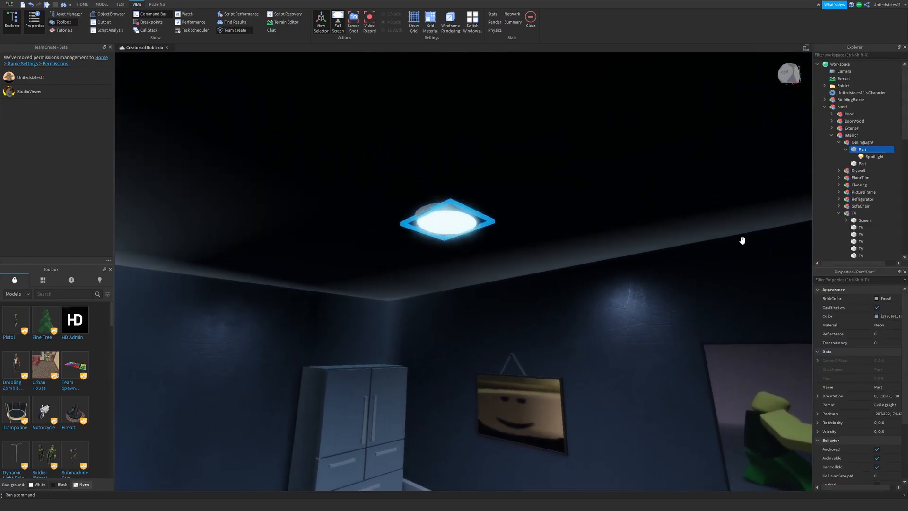
pyautogui.click(870, 156)
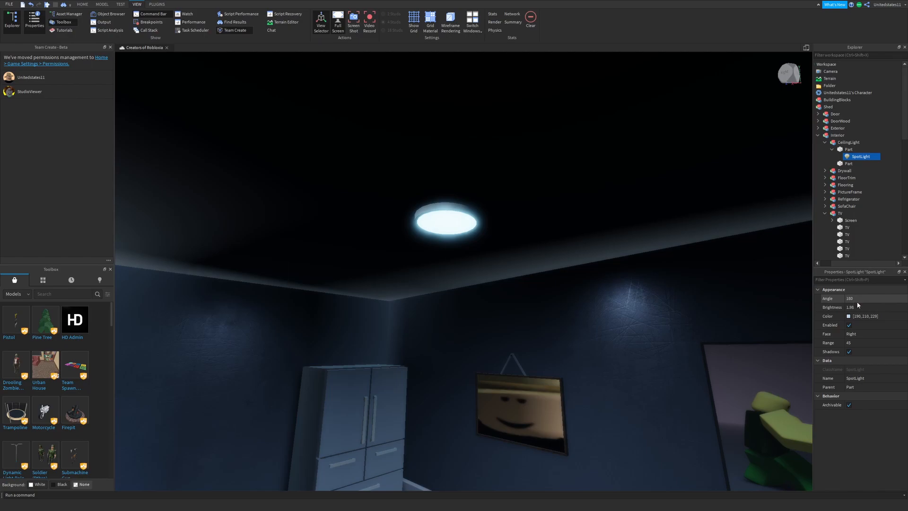
pyautogui.moveTo(623, 310); pyautogui.dragTo(622, 307, button='right')
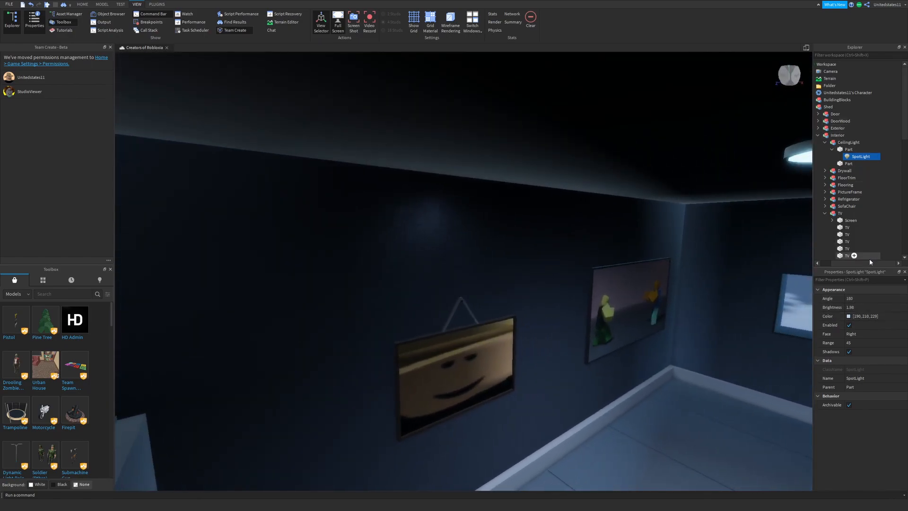
# Step: Collapse the Shed model and the Workspace in the object hierarchy, and select the GameLight service
pyautogui.moveTo(870, 263); pyautogui.dragTo(853, 263)
pyautogui.click(824, 107)
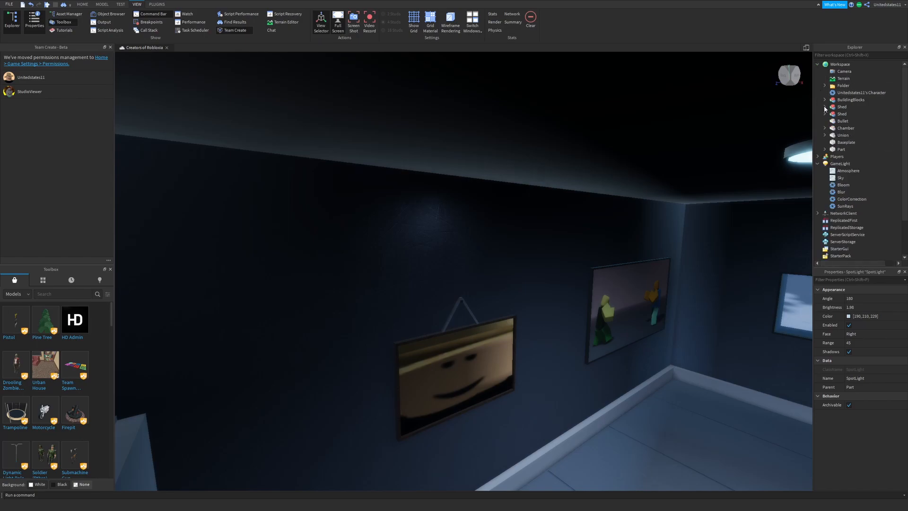
pyautogui.click(818, 64)
pyautogui.click(833, 79)
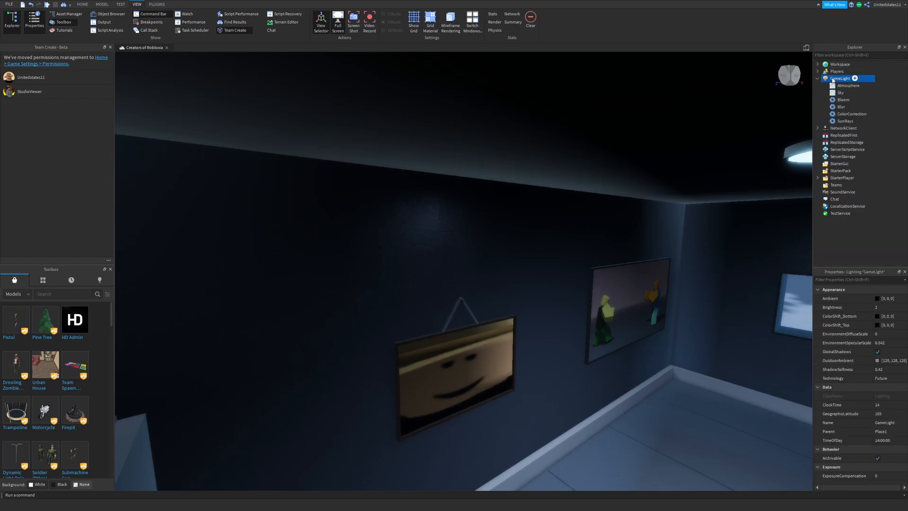
# Step: Leave the cabin and insert a new block part in the air above the frozen lake
pyautogui.moveTo(590, 230); pyautogui.dragTo(586, 229, button='right')
pyautogui.press('w')
pyautogui.press('s')
pyautogui.press('w')
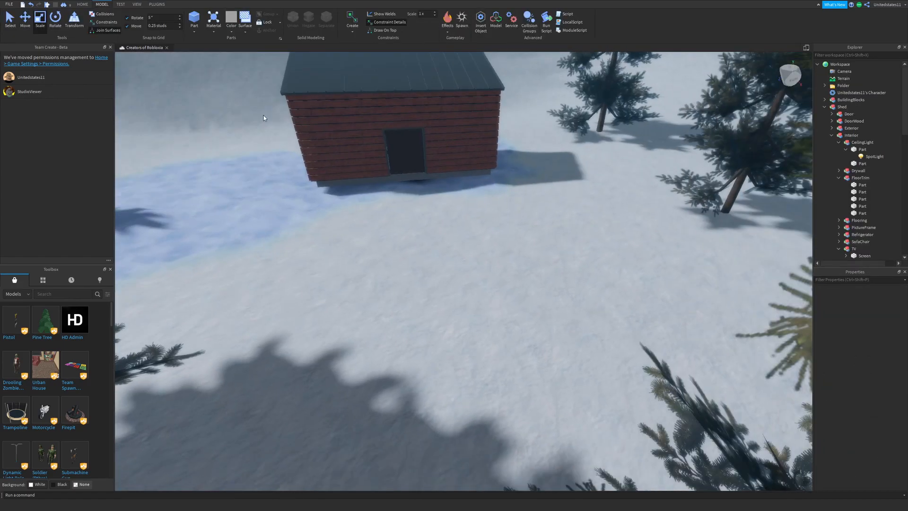
pyautogui.moveTo(304, 140); pyautogui.dragTo(304, 140, button='right')
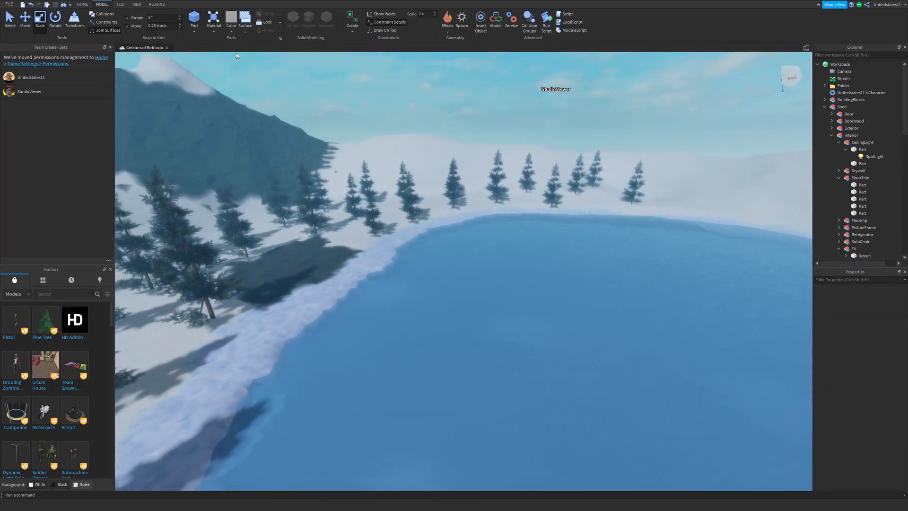
pyautogui.click(193, 19)
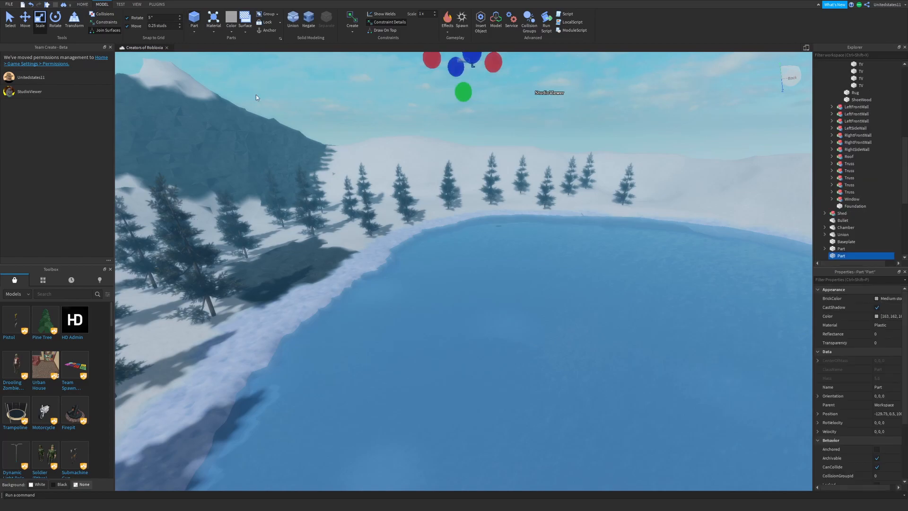
pyautogui.press('f')
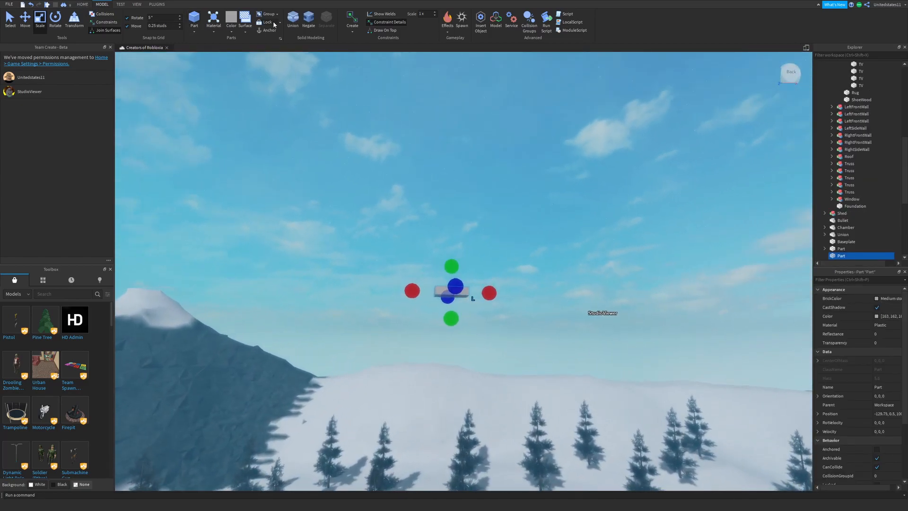
# Step: Anchor the new part and rename it LightPart
pyautogui.moveTo(407, 208); pyautogui.dragTo(444, 227, button='right')
pyautogui.scroll(3, 444, 227)
pyautogui.scroll(-2, 444, 227)
pyautogui.scroll(-3, 844, 208)
pyautogui.moveTo(840, 202)
pyautogui.press('F2')
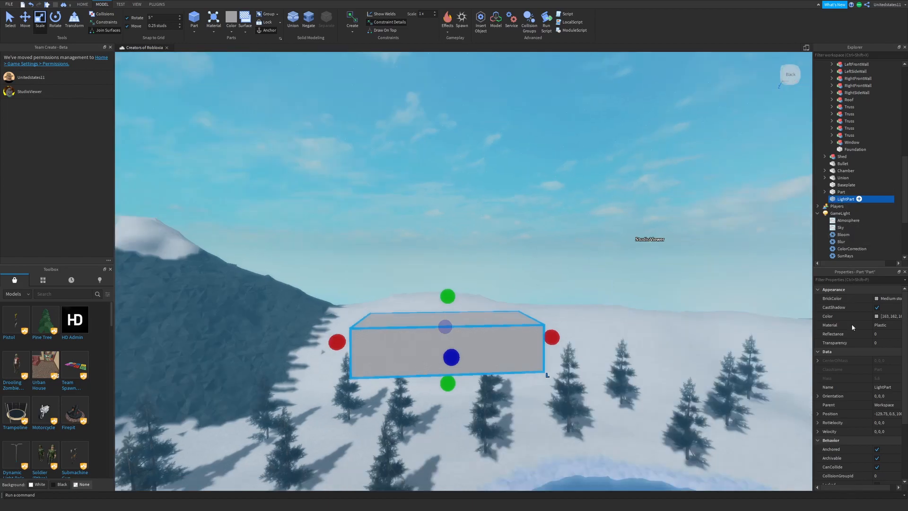
# Step: Try adding a SurfaceLight to LightPart and placing the part on the snow among the trees
pyautogui.click(842, 243)
pyautogui.moveTo(563, 265); pyautogui.dragTo(521, 257, button='right')
pyautogui.moveTo(521, 257); pyautogui.dragTo(428, 324)
pyautogui.press('r')
pyautogui.moveTo(428, 324); pyautogui.dragTo(432, 308, button='right')
pyautogui.scroll(4, 433, 308)
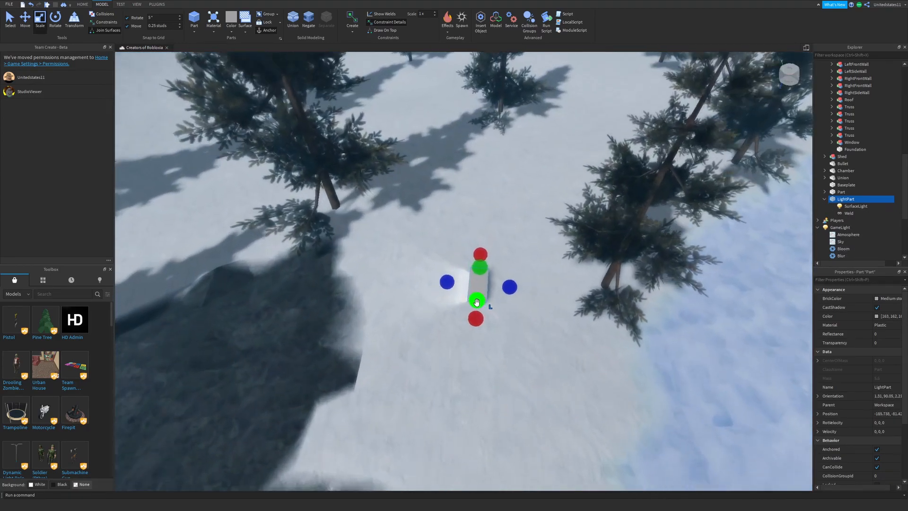
pyautogui.scroll(-2, 477, 302)
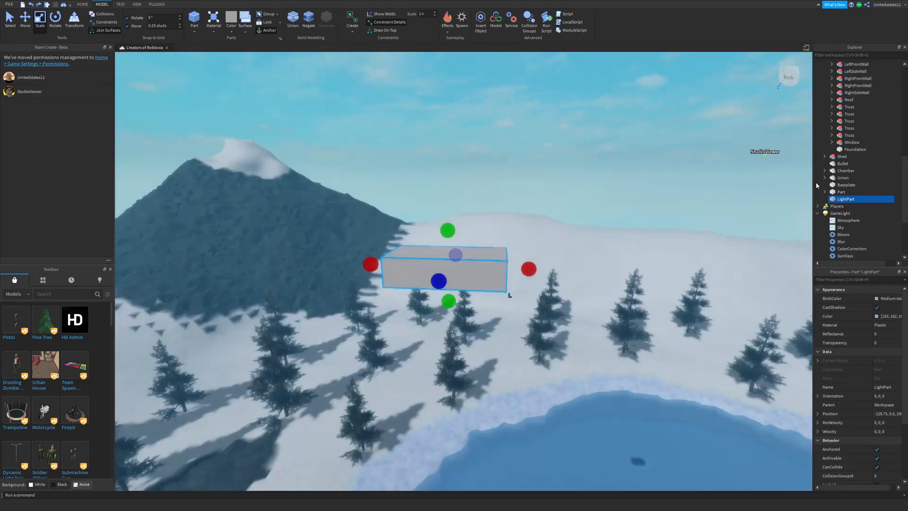
# Step: Add a SpotLight to LightPart and place the part on the snow beside the dark rocks
pyautogui.moveTo(846, 200)
pyautogui.moveTo(444, 255); pyautogui.dragTo(444, 278)
pyautogui.scroll(6, 466, 308)
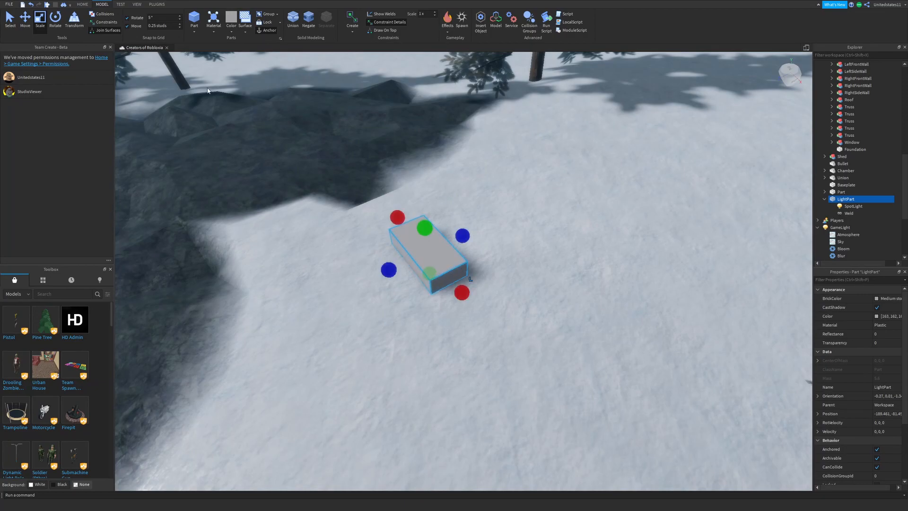
# Step: Duplicate LightPart twice and space the copies along its long axis to form a row of three blocks
pyautogui.press('a')
pyautogui.hotkey('ctrl', '2')
pyautogui.moveTo(505, 254); pyautogui.dragTo(526, 254, button='right')
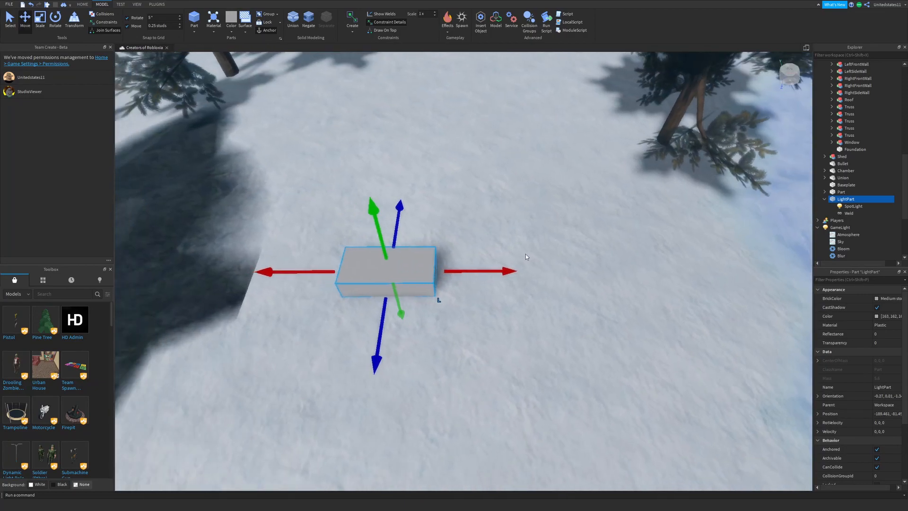
pyautogui.hotkey('ctrl', 'd')
pyautogui.moveTo(462, 268); pyautogui.dragTo(680, 276)
pyautogui.hotkey('ctrl', 'd')
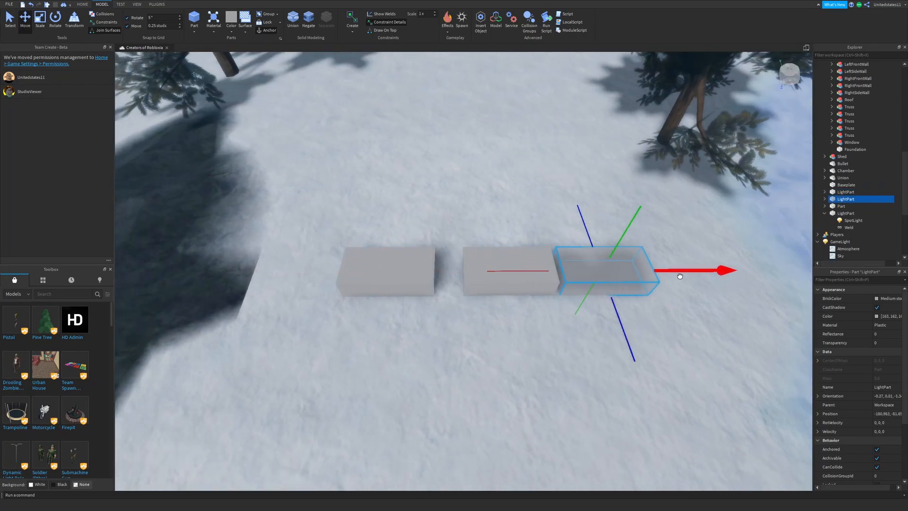
# Step: Delete the SpotLight from each of the two duplicated LightParts
pyautogui.click(825, 199)
pyautogui.click(833, 208)
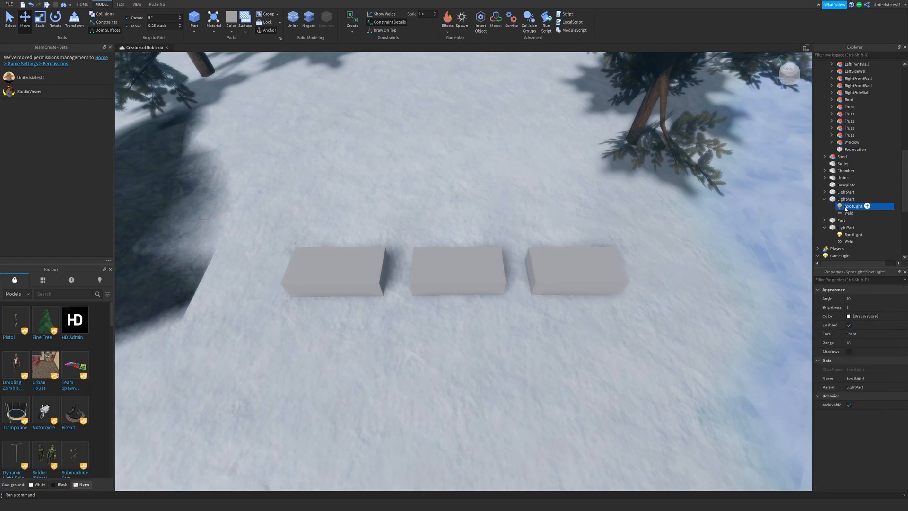
pyautogui.press('Delete')
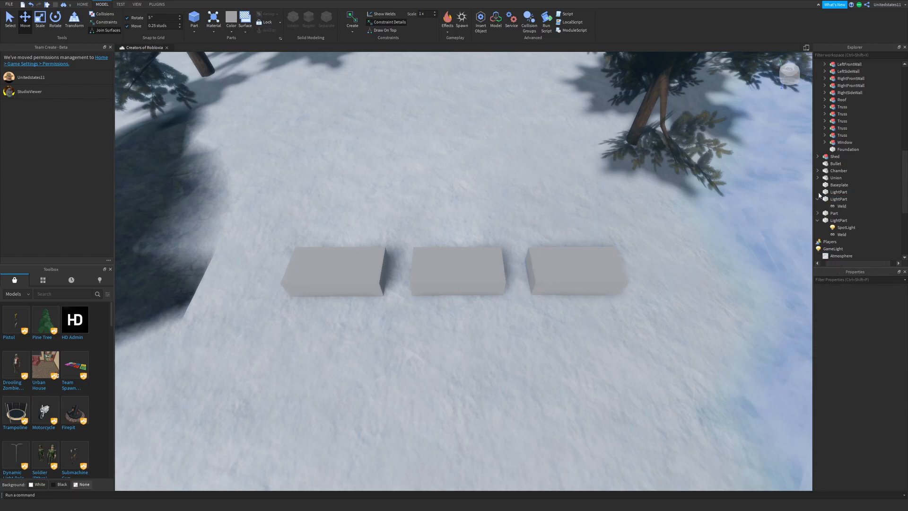
pyautogui.click(818, 193)
pyautogui.click(831, 200)
pyautogui.press('Delete')
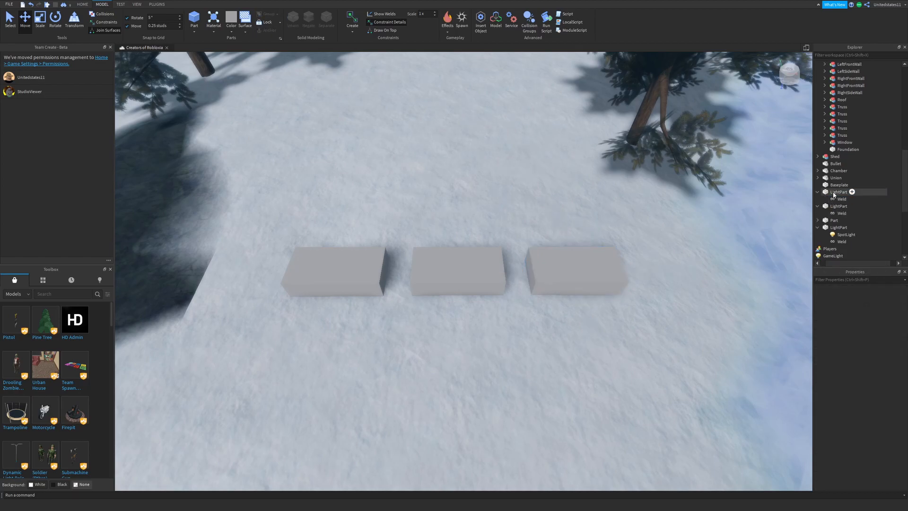
# Step: Add a PointLight to the middle LightPart and a SurfaceLight to the other copy, and remove the Welds from both copies
pyautogui.click(836, 193)
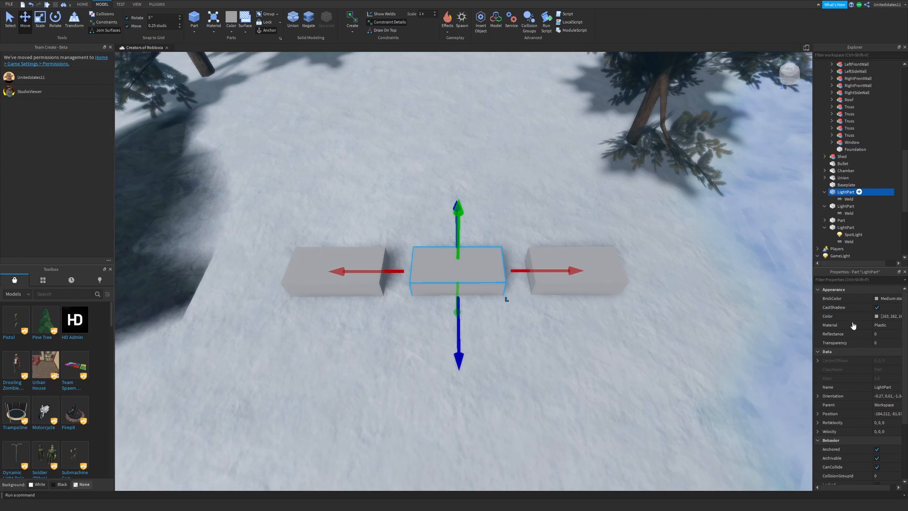
pyautogui.hotkey('ctrl', 'z')
pyautogui.moveTo(492, 249); pyautogui.dragTo(467, 253, button='right')
pyautogui.press('d')
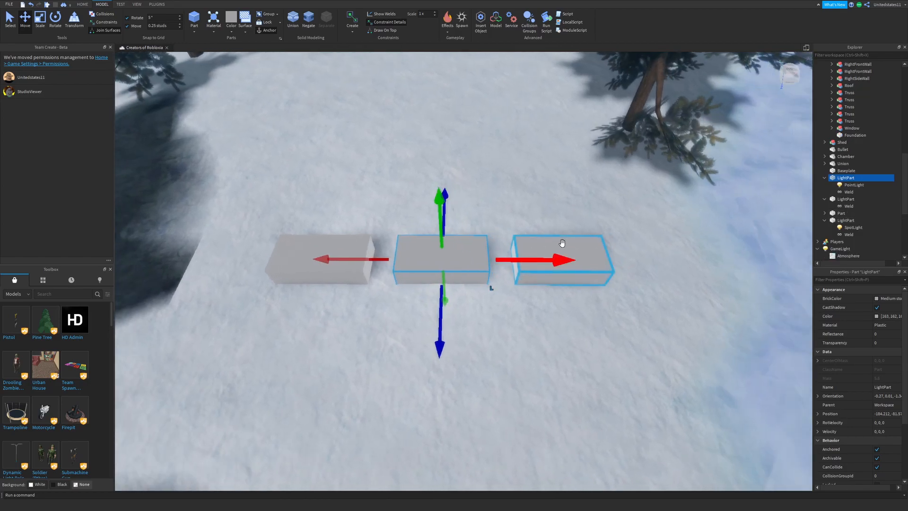
pyautogui.click(646, 203)
pyautogui.click(585, 241)
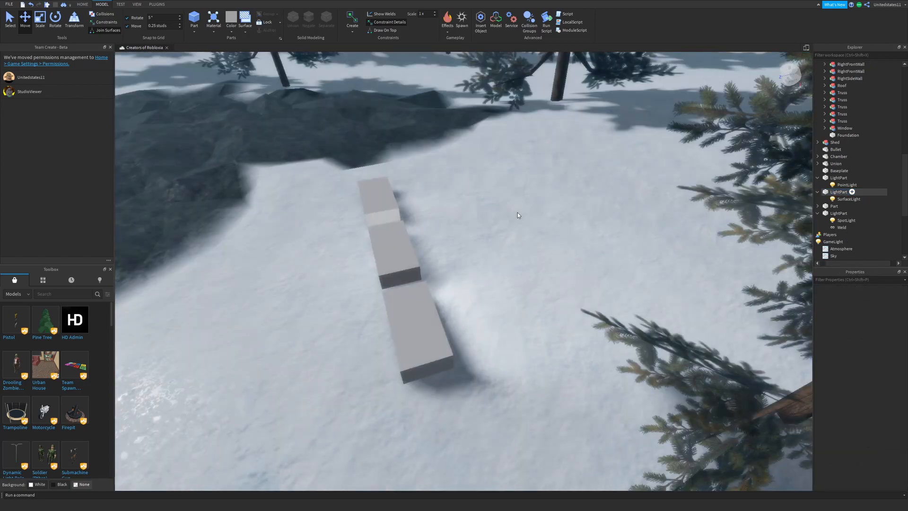
pyautogui.moveTo(518, 211); pyautogui.dragTo(518, 212, button='right')
pyautogui.scroll(2, 447, 327)
pyautogui.moveTo(447, 326); pyautogui.dragTo(465, 272, button='right')
pyautogui.scroll(-5, 851, 189)
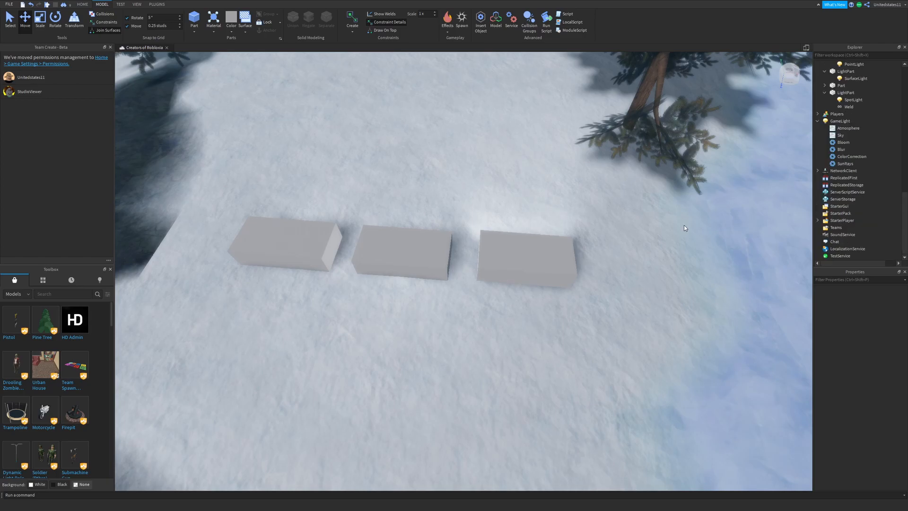
# Step: Rename the GameLight service as Lighting
pyautogui.click(841, 121)
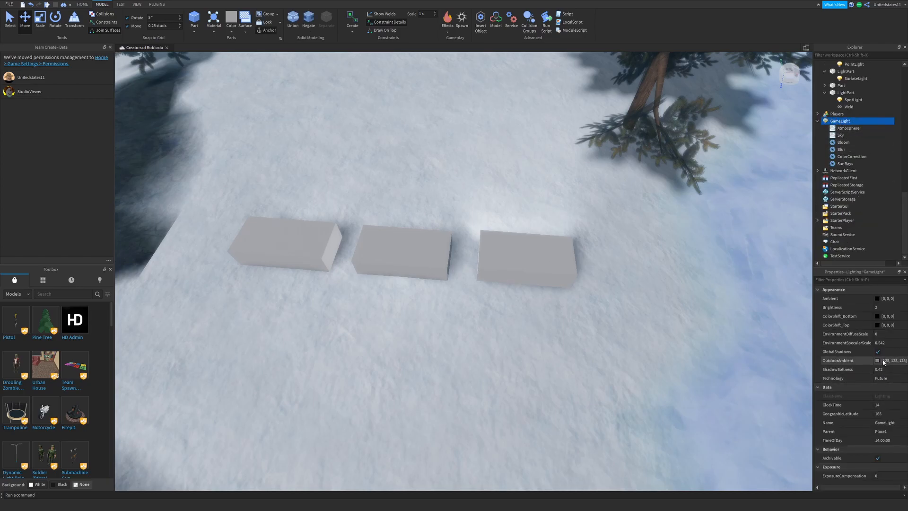
pyautogui.click(887, 422)
pyautogui.write('Lighting')
pyautogui.press('Return')
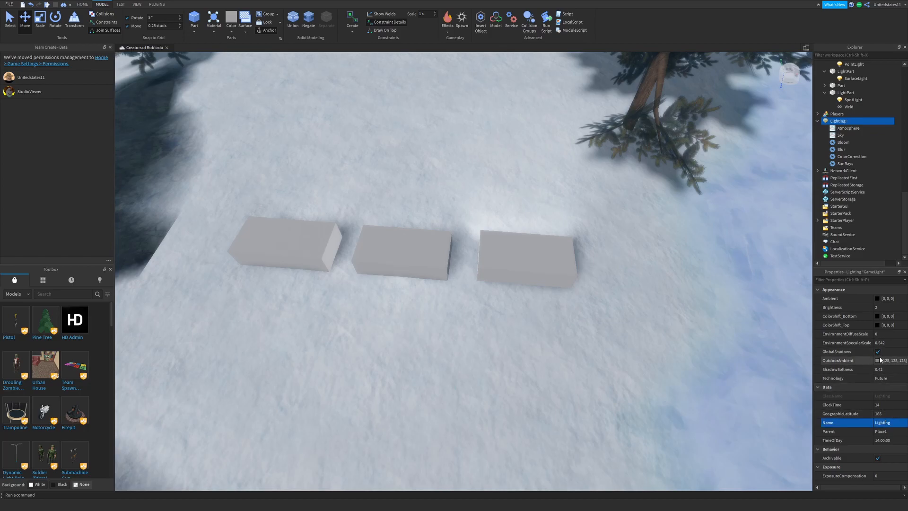
# Step: Set the Lighting service's ClockTime to 6, and select the middle LightPart to view the glow around the blocks
pyautogui.click(903, 406)
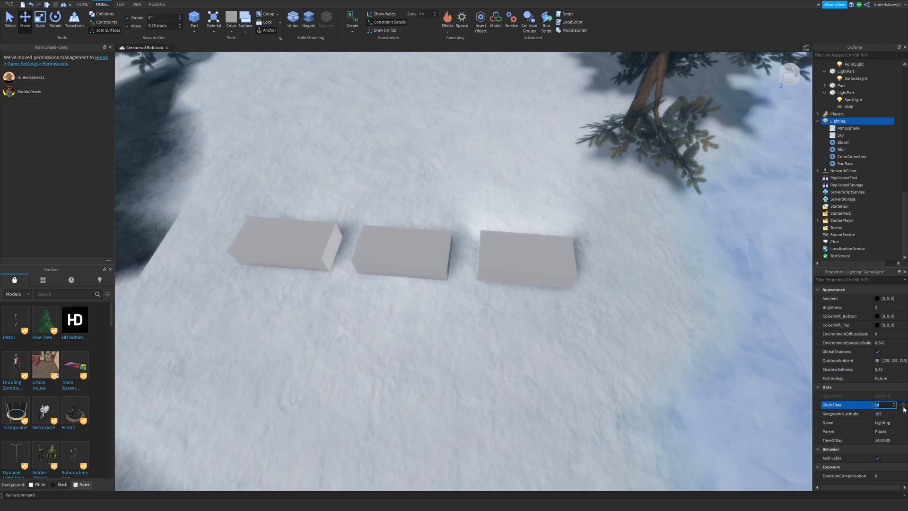
pyautogui.write('6')
pyautogui.press('Return')
pyautogui.moveTo(652, 303); pyautogui.dragTo(594, 297, button='right')
pyautogui.scroll(2, 594, 296)
pyautogui.click(423, 268)
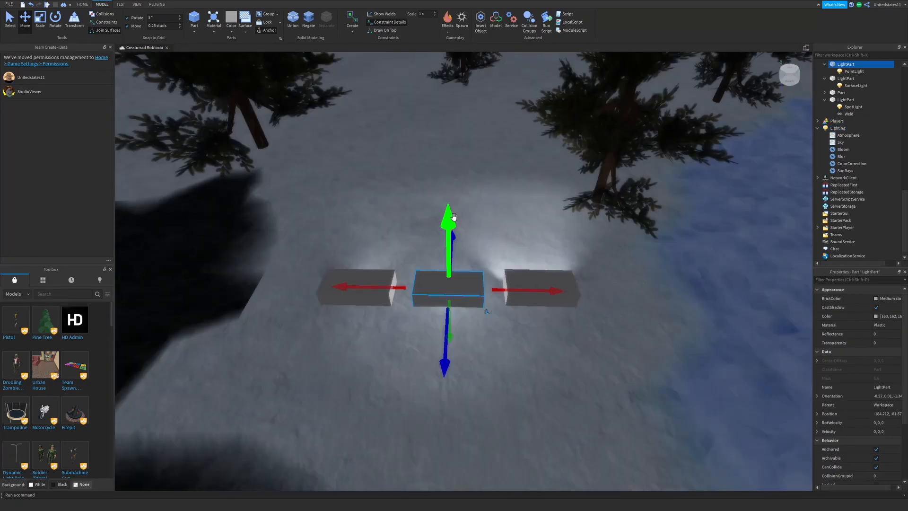
pyautogui.moveTo(453, 217); pyautogui.dragTo(524, 265, button='right')
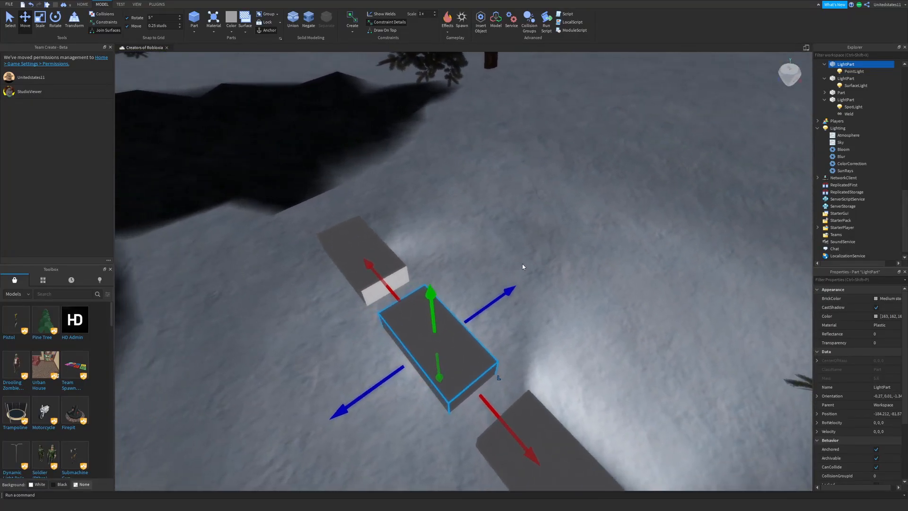
# Step: Raise the middle LightPart that holds the PointLight above the two neighbouring blocks
pyautogui.moveTo(469, 325); pyautogui.dragTo(464, 321, button='right')
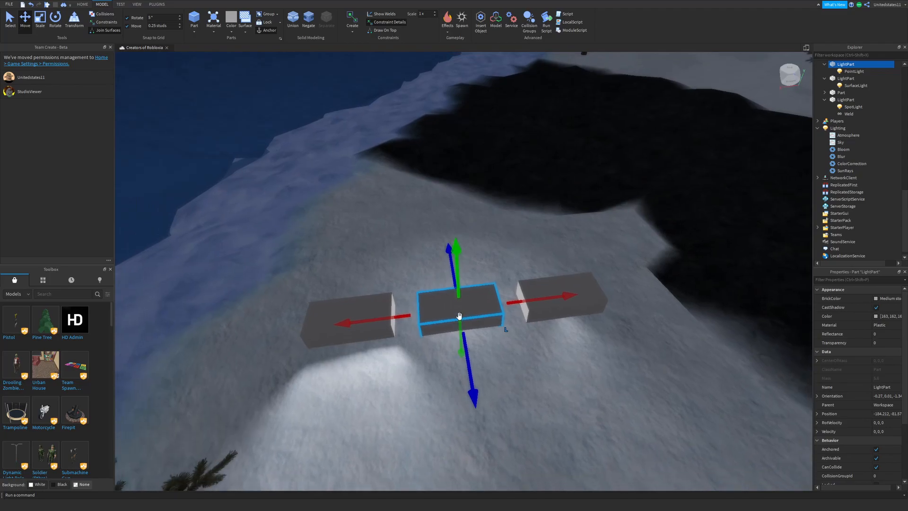
pyautogui.moveTo(462, 288); pyautogui.dragTo(461, 232)
pyautogui.moveTo(462, 231); pyautogui.dragTo(403, 190, button='right')
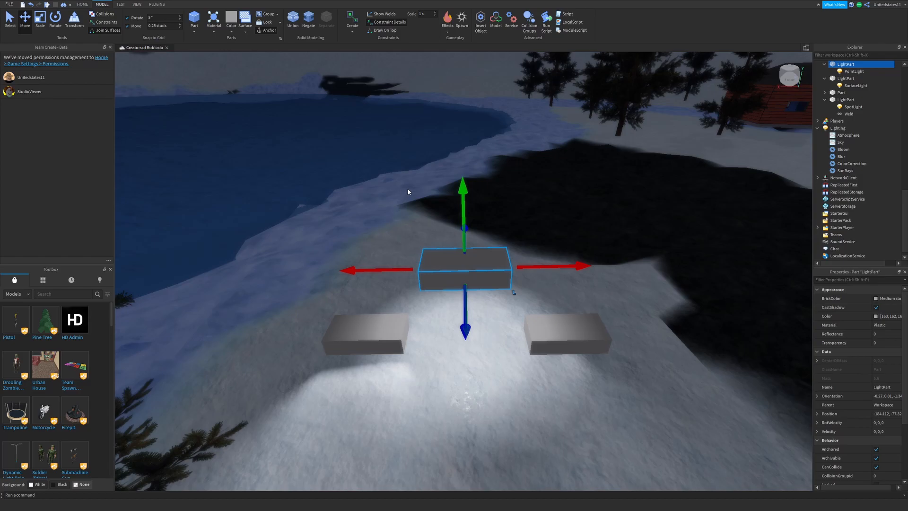
# Step: Raise the LightPart holding the SurfaceLight to see how its light falls on the snow
pyautogui.click(365, 331)
pyautogui.moveTo(456, 235); pyautogui.dragTo(408, 251, button='right')
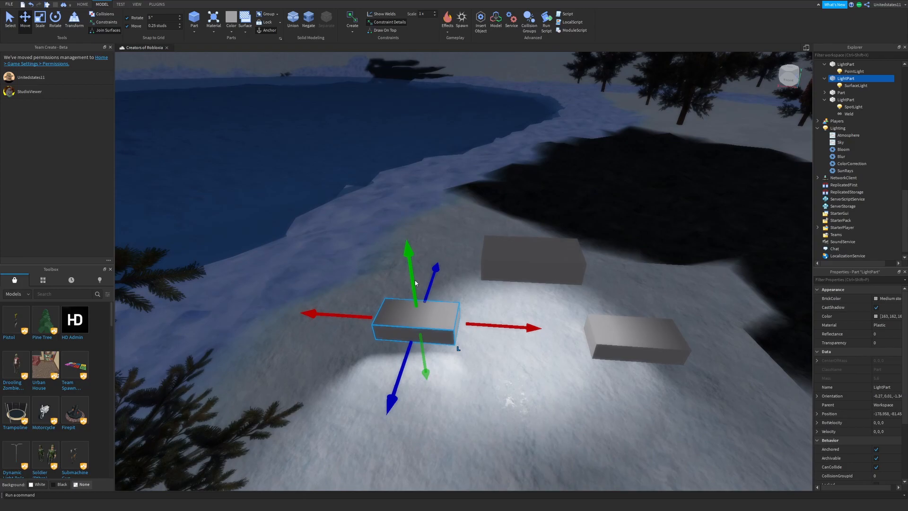
pyautogui.moveTo(411, 287); pyautogui.dragTo(400, 227)
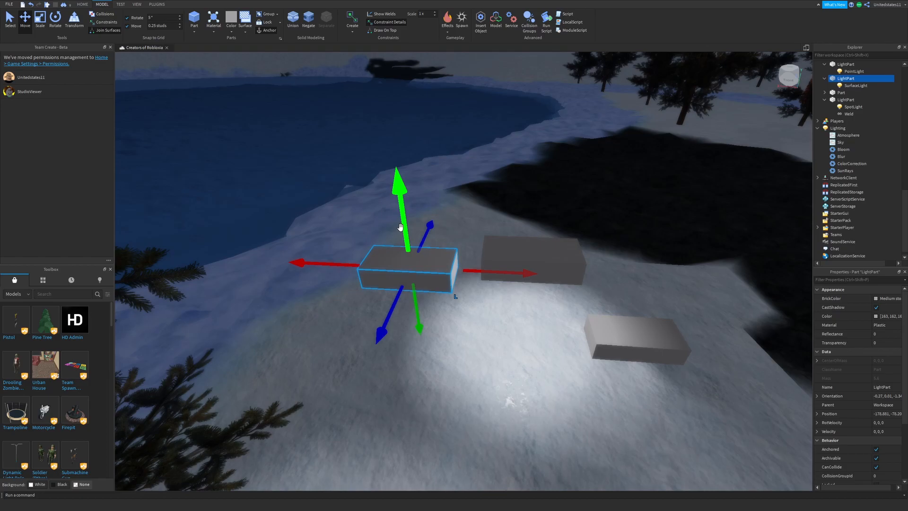
pyautogui.scroll(2, 400, 227)
pyautogui.moveTo(444, 231); pyautogui.dragTo(503, 268, button='right')
pyautogui.press('d')
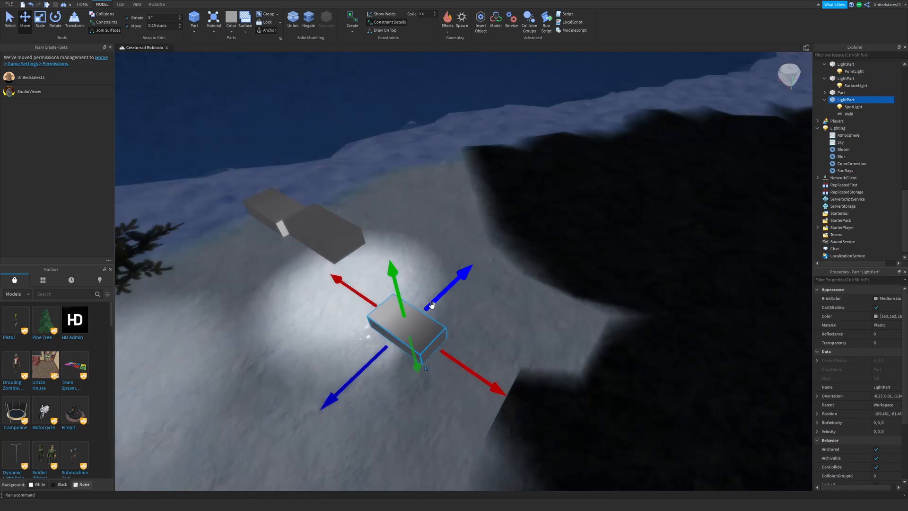
# Step: Try lifting the LightPart holding the SpotLight off the snow
pyautogui.moveTo(445, 321); pyautogui.dragTo(412, 322, button='right')
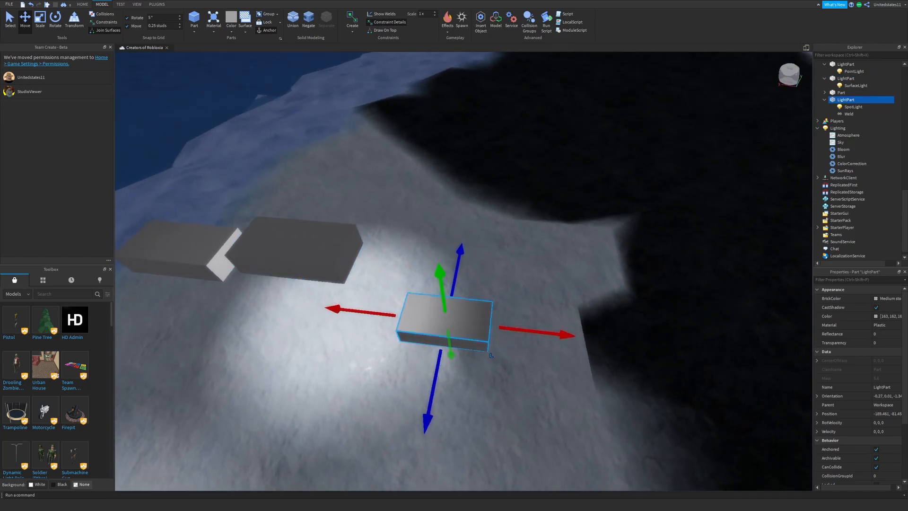
pyautogui.moveTo(291, 251); pyautogui.dragTo(291, 226, button='right')
pyautogui.moveTo(416, 266); pyautogui.dragTo(408, 162)
pyautogui.moveTo(409, 169); pyautogui.dragTo(408, 163, button='right')
pyautogui.moveTo(408, 163); pyautogui.dragTo(410, 163)
pyautogui.press('a')
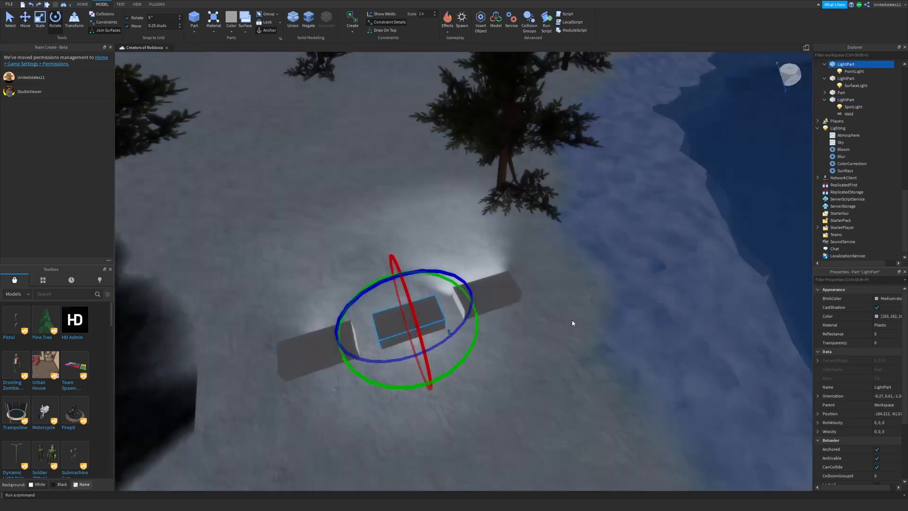
# Step: Move the SpotLight's LightPart away from the other two blocks, out over the dark ground
pyautogui.moveTo(572, 319); pyautogui.dragTo(574, 320, button='right')
pyautogui.press('w')
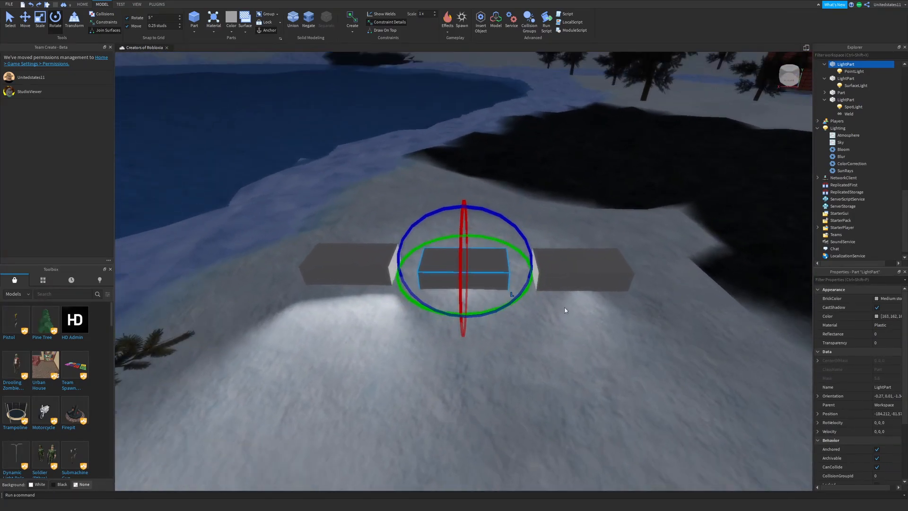
pyautogui.press('d')
pyautogui.click(553, 270)
pyautogui.press('f')
pyautogui.hotkey('ctrl', '2')
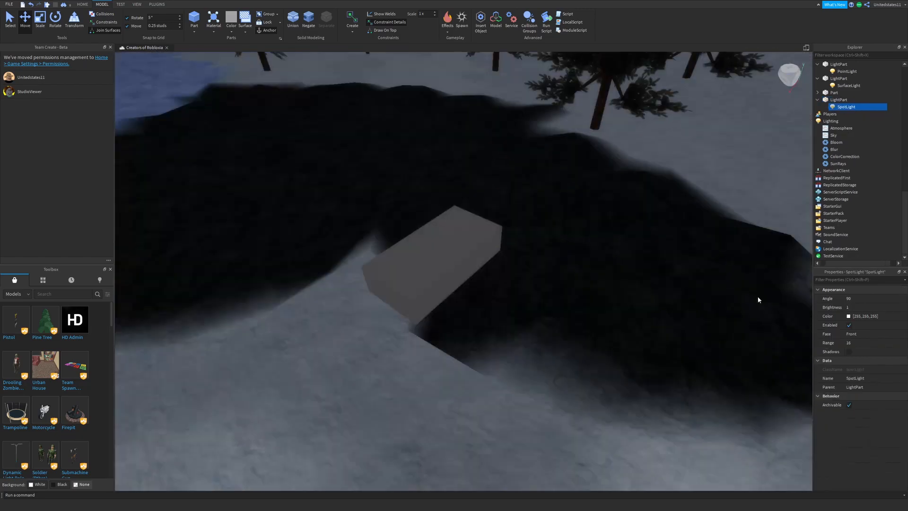
# Step: Raise the SpotLight's LightPart higher above the dark ground
pyautogui.moveTo(487, 252); pyautogui.dragTo(488, 249, button='right')
pyautogui.click(488, 249)
pyautogui.moveTo(427, 240); pyautogui.dragTo(462, 162)
pyautogui.moveTo(464, 162); pyautogui.dragTo(464, 161, button='right')
# Step: Set the SpotLight's Range to 42
pyautogui.click(842, 107)
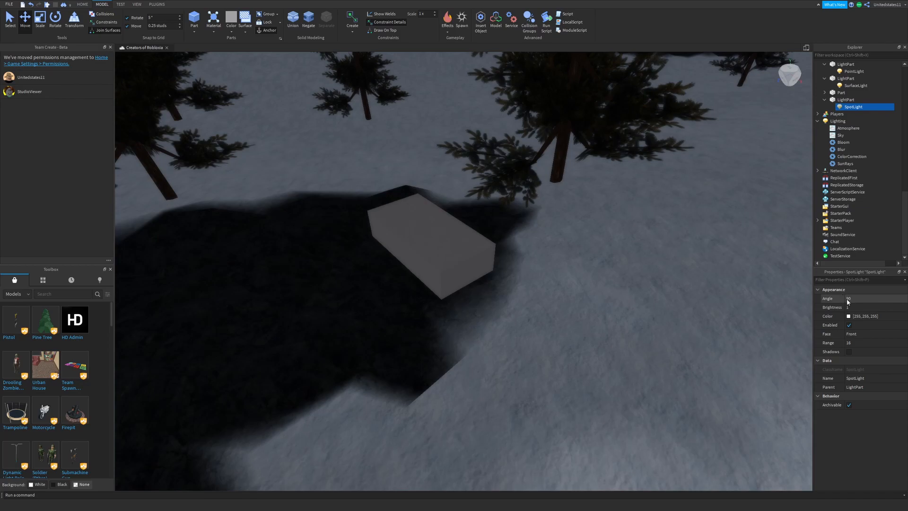
pyautogui.click(856, 343)
pyautogui.moveTo(881, 345); pyautogui.dragTo(895, 343)
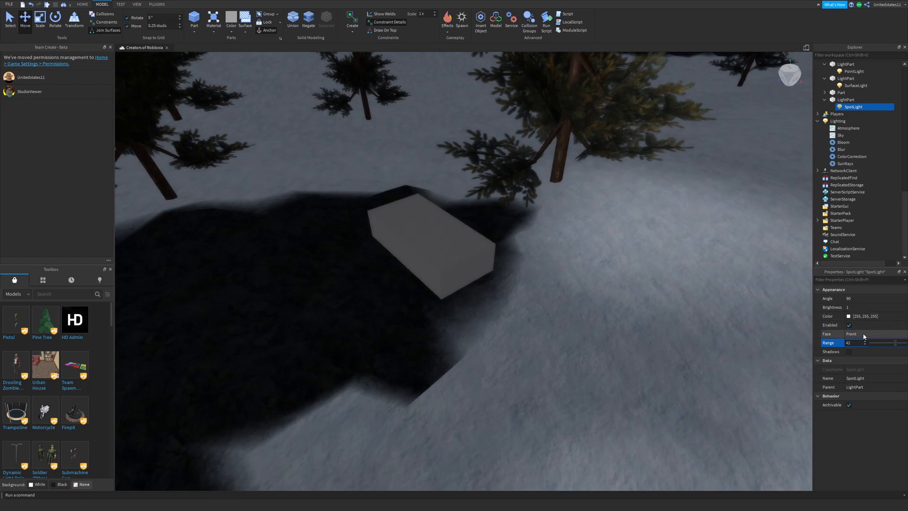
# Step: Set the SpotLight's Face to Bottom so that it shines downward
pyautogui.moveTo(489, 249)
pyautogui.mouseDown(button='right')
pyautogui.moveTo(492, 286)
pyautogui.moveTo(434, 272)
pyautogui.moveTo(494, 257)
pyautogui.moveTo(531, 278)
pyautogui.moveTo(474, 250)
pyautogui.mouseUp(button='right')
pyautogui.press('w')
pyautogui.press('a')
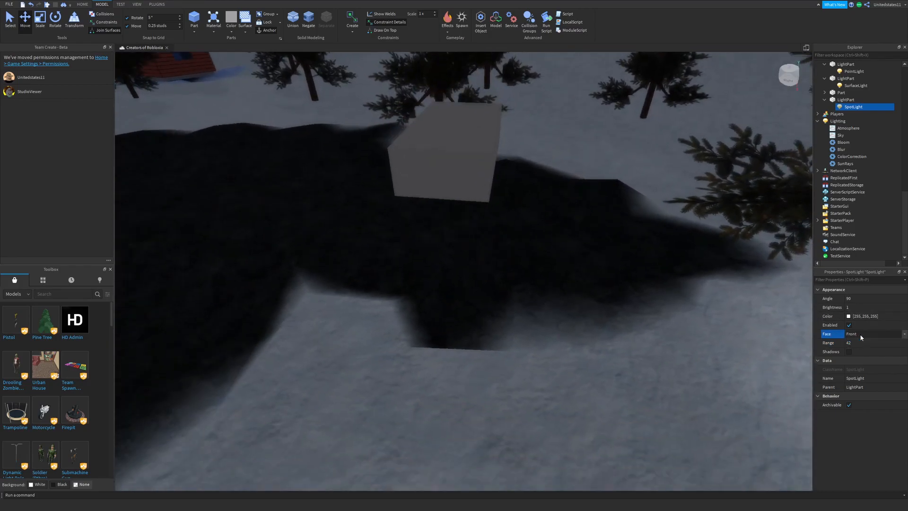
pyautogui.click(861, 349)
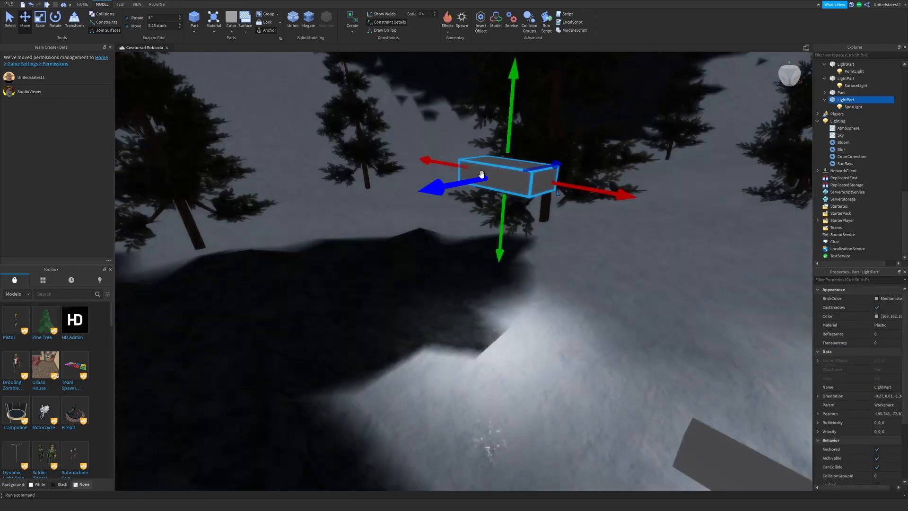
# Step: Examine the downward SpotLight's lit area on the ground from several angles around its raised LightPart
pyautogui.press('w')
pyautogui.moveTo(482, 174); pyautogui.dragTo(504, 218, button='right')
pyautogui.press('d')
pyautogui.press('w')
pyautogui.scroll(-5, 504, 216)
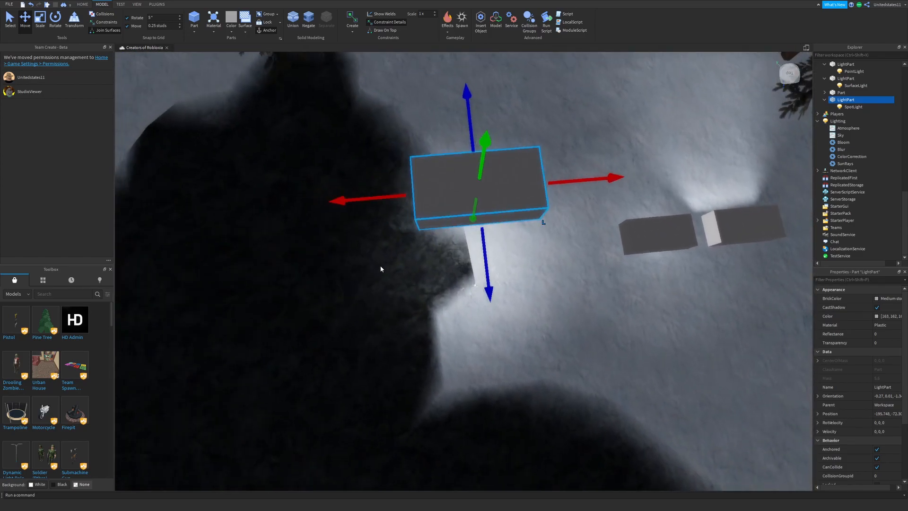
pyautogui.press('w')
pyautogui.press('d')
pyautogui.moveTo(468, 168); pyautogui.dragTo(470, 170, button='right')
pyautogui.press('s')
pyautogui.press('a')
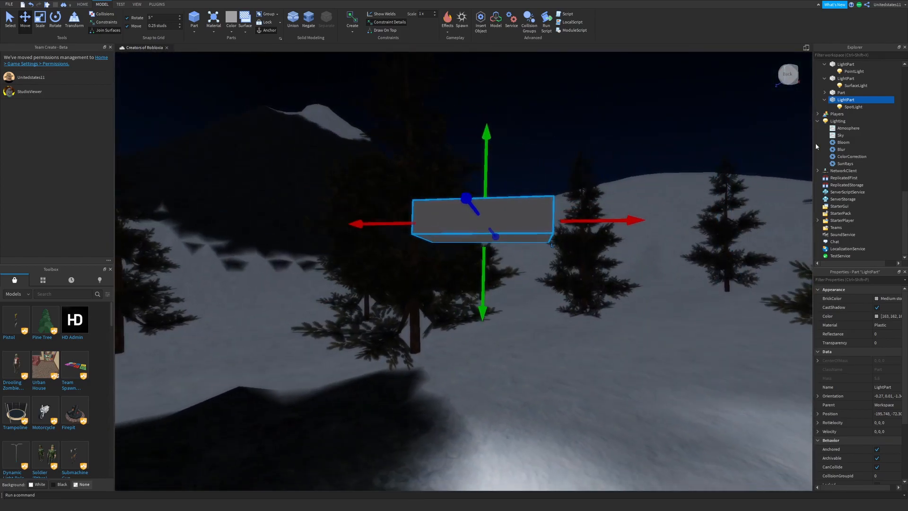
# Step: Try a higher Brightness on the SpotLight and check the lit snow beneath it
pyautogui.click(852, 107)
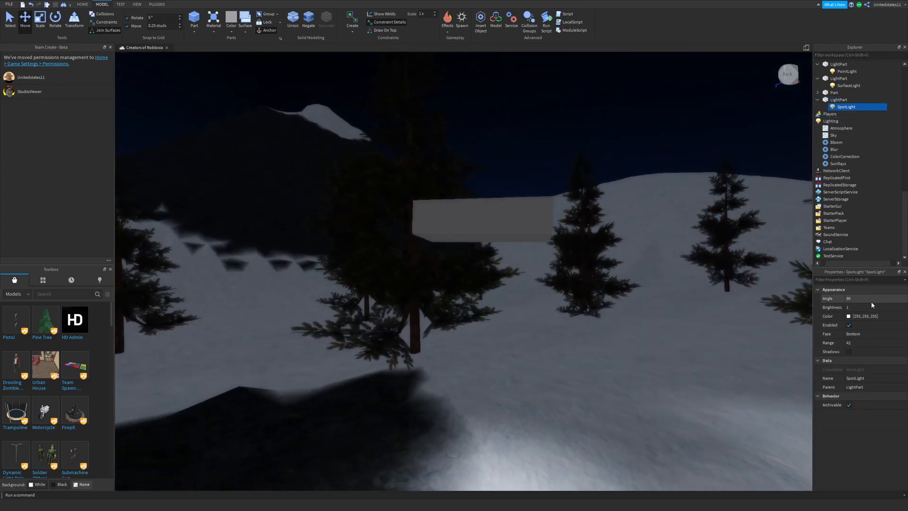
pyautogui.moveTo(774, 276); pyautogui.dragTo(780, 278, button='right')
pyautogui.scroll(-2, 780, 278)
pyautogui.click(858, 306)
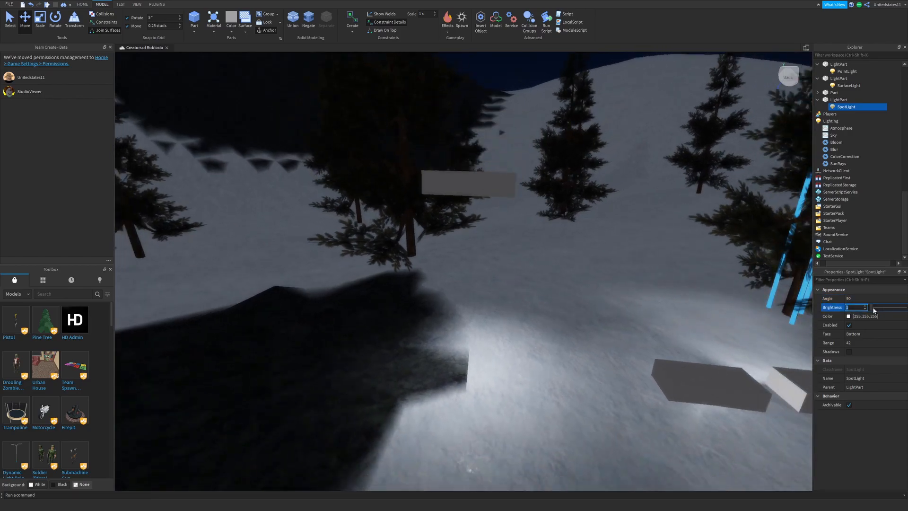
pyautogui.click(875, 308)
pyautogui.moveTo(875, 307); pyautogui.dragTo(879, 308)
pyautogui.moveTo(668, 263); pyautogui.dragTo(642, 254, button='right')
pyautogui.press('d')
pyautogui.press('a')
# Step: Test the SpotLight's Angle and set its Brightness to 17.82
pyautogui.click(505, 178)
pyautogui.hotkey('ctrl', '3')
pyautogui.moveTo(505, 178); pyautogui.dragTo(477, 203, button='right')
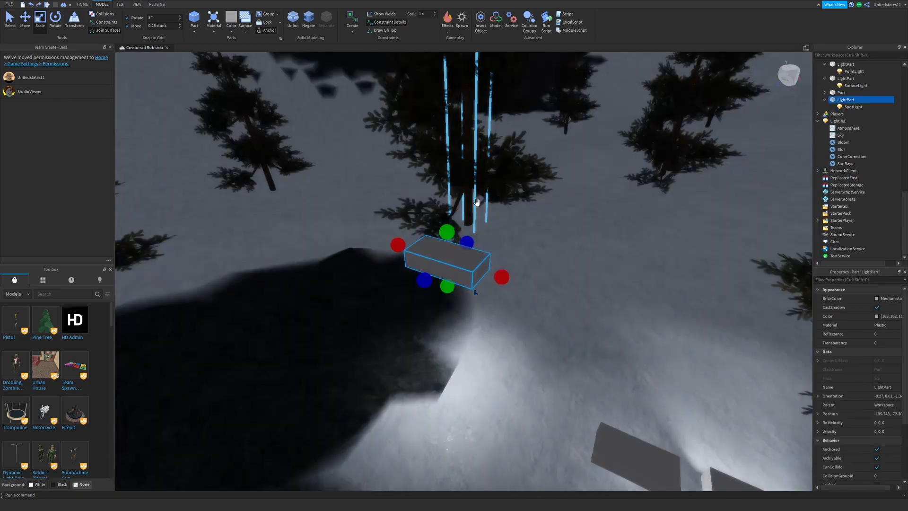
pyautogui.click(853, 106)
pyautogui.click(866, 298)
pyautogui.moveTo(889, 298)
pyautogui.mouseDown()
pyautogui.moveTo(906, 308)
pyautogui.moveTo(872, 311)
pyautogui.moveTo(884, 310)
pyautogui.mouseUp()
pyautogui.click(872, 308)
pyautogui.scroll(3, 370, 361)
pyautogui.scroll(-5, 370, 360)
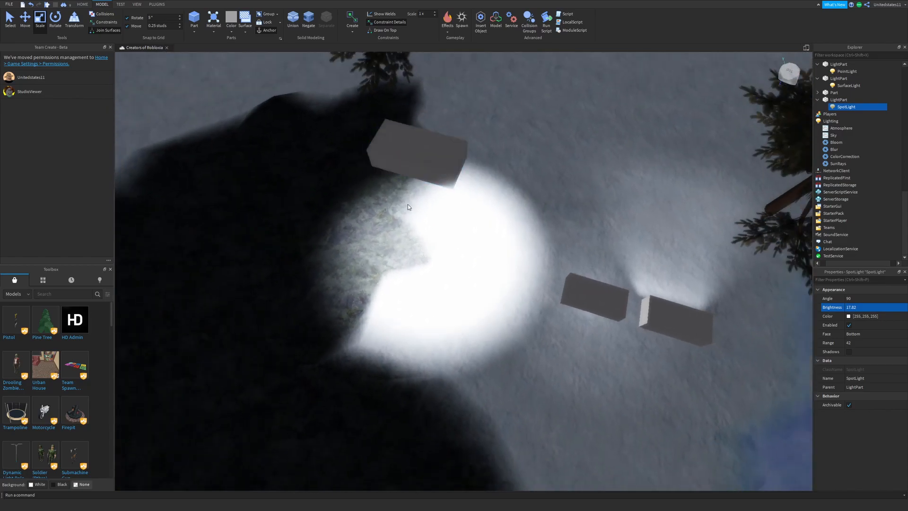
# Step: Set the SpotLight's Angle to 99 and examine the lit area on the ground
pyautogui.click(887, 298)
pyautogui.moveTo(888, 299); pyautogui.dragTo(890, 300)
pyautogui.moveTo(728, 241); pyautogui.dragTo(630, 264, button='right')
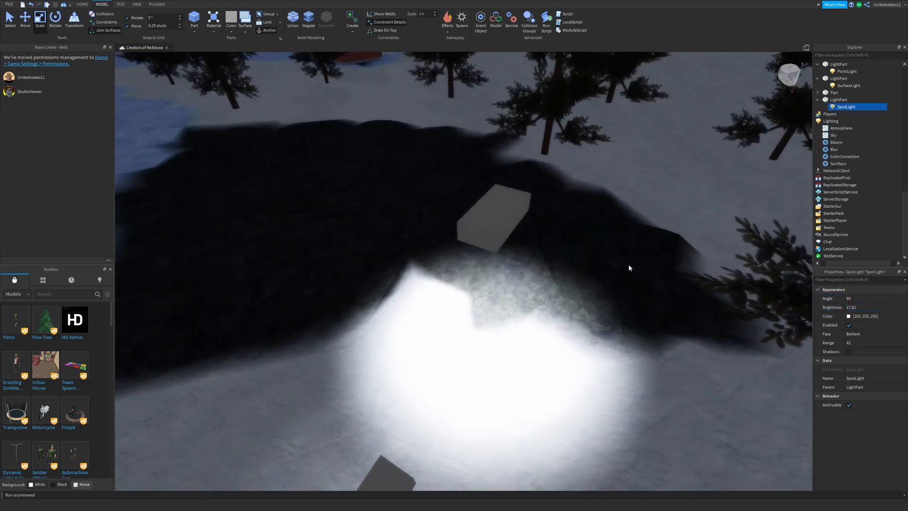
pyautogui.scroll(3, 629, 264)
pyautogui.moveTo(507, 226); pyautogui.dragTo(479, 234)
pyautogui.click(527, 321)
pyautogui.moveTo(526, 320); pyautogui.dragTo(369, 260, button='right')
pyautogui.scroll(-1, 371, 259)
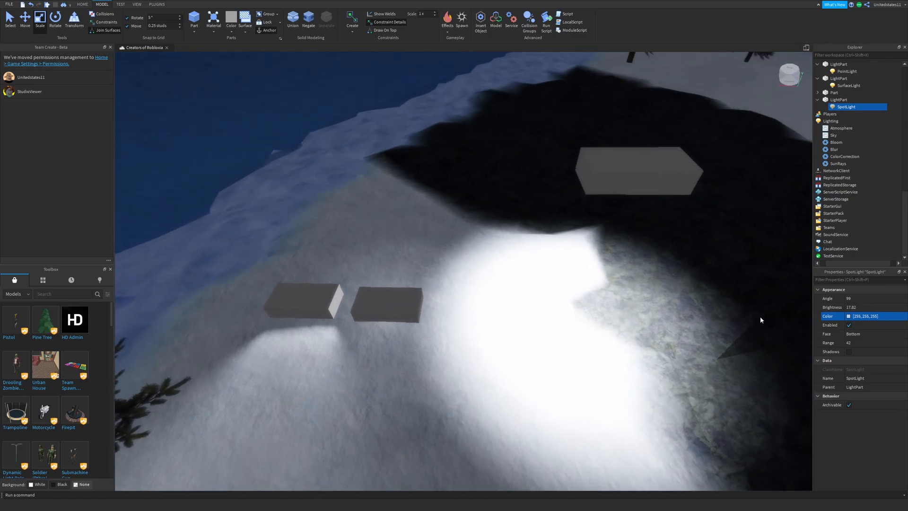
# Step: Disable the SpotLight and enable it again to demonstrate its Enabled property
pyautogui.click(849, 325)
pyautogui.click(849, 325)
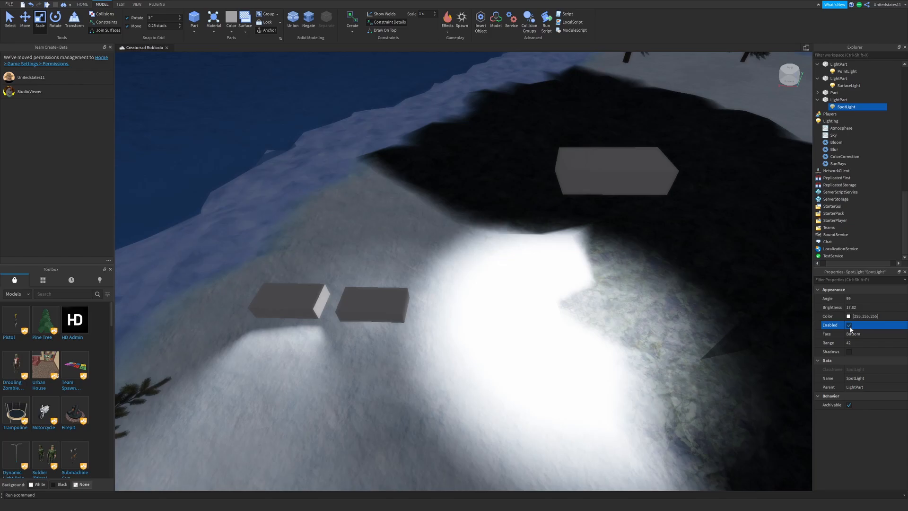
pyautogui.moveTo(714, 316); pyautogui.dragTo(696, 308, button='right')
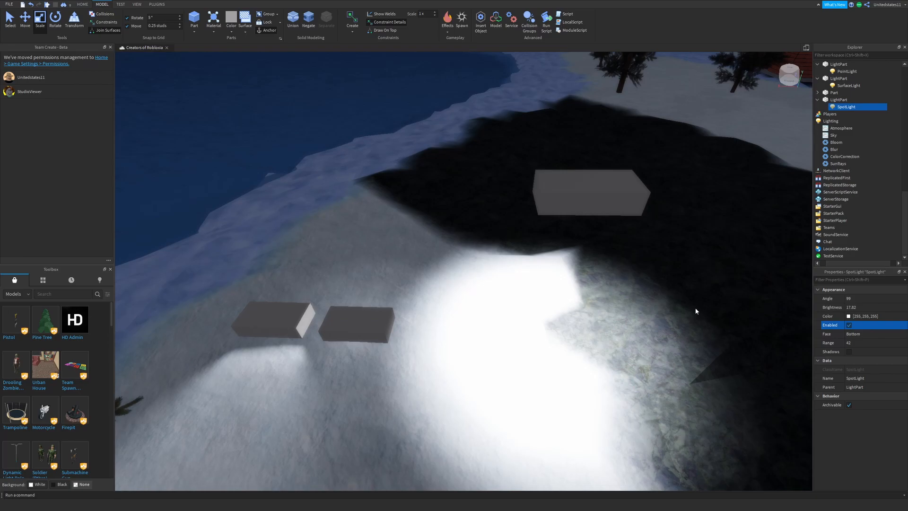
pyautogui.moveTo(695, 312); pyautogui.dragTo(689, 302, button='right')
pyautogui.scroll(1, 690, 302)
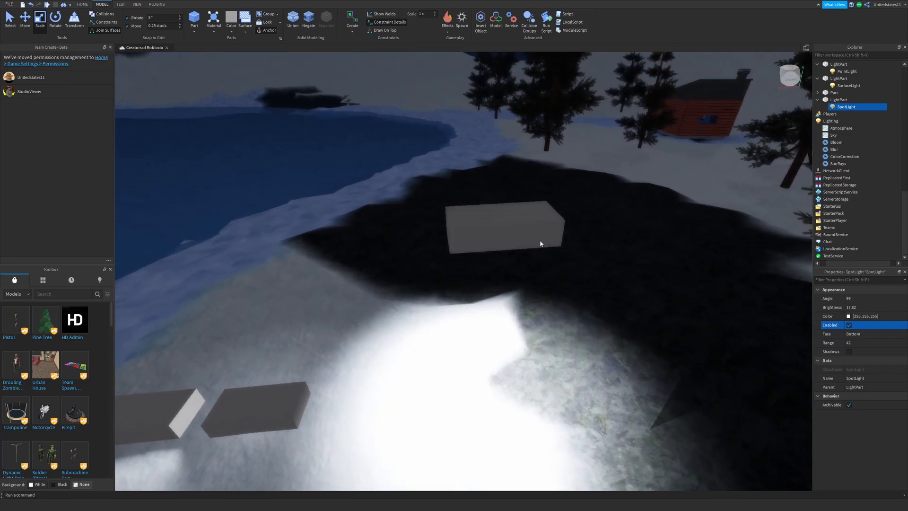
pyautogui.scroll(-1, 770, 322)
pyautogui.moveTo(766, 316); pyautogui.dragTo(769, 322, button='right')
# Step: Turn on Shadows for the SpotLight and check the light around its LightPart
pyautogui.click(848, 352)
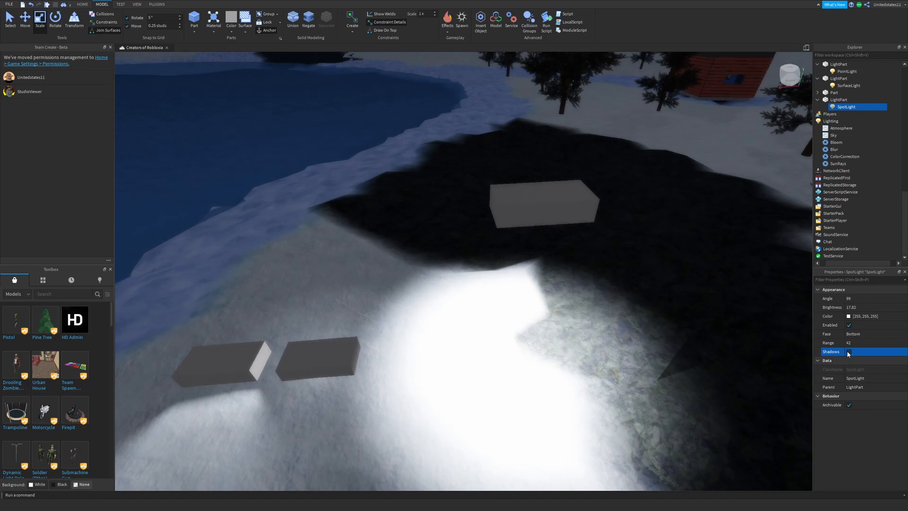
pyautogui.moveTo(717, 333); pyautogui.dragTo(716, 333, button='right')
pyautogui.scroll(1, 627, 274)
pyautogui.scroll(-3, 627, 274)
pyautogui.scroll(2, 627, 274)
pyautogui.moveTo(628, 274); pyautogui.dragTo(623, 275, button='right')
# Step: Move the SpotLight's LightPart up beside the top of the pine tree, and select the SpotLight to inspect the tree's shadows
pyautogui.moveTo(496, 235); pyautogui.dragTo(504, 198)
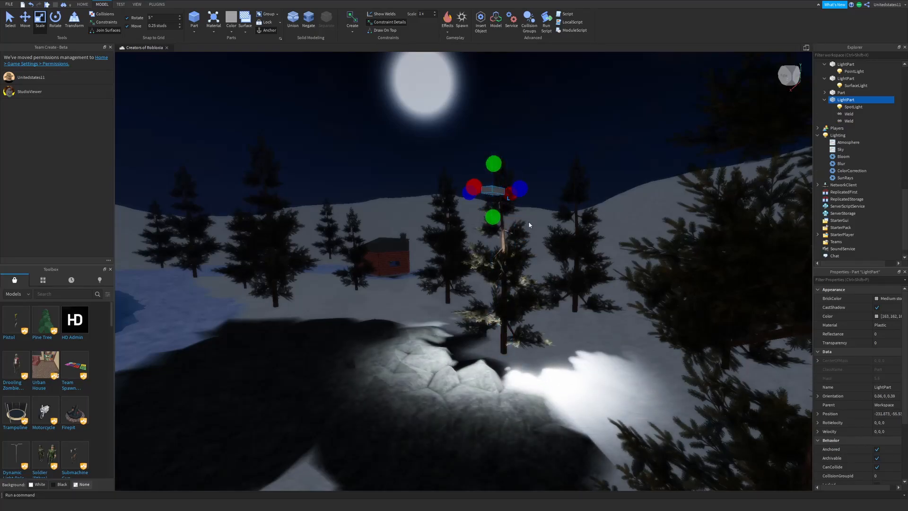
pyautogui.scroll(3, 528, 221)
pyautogui.click(853, 107)
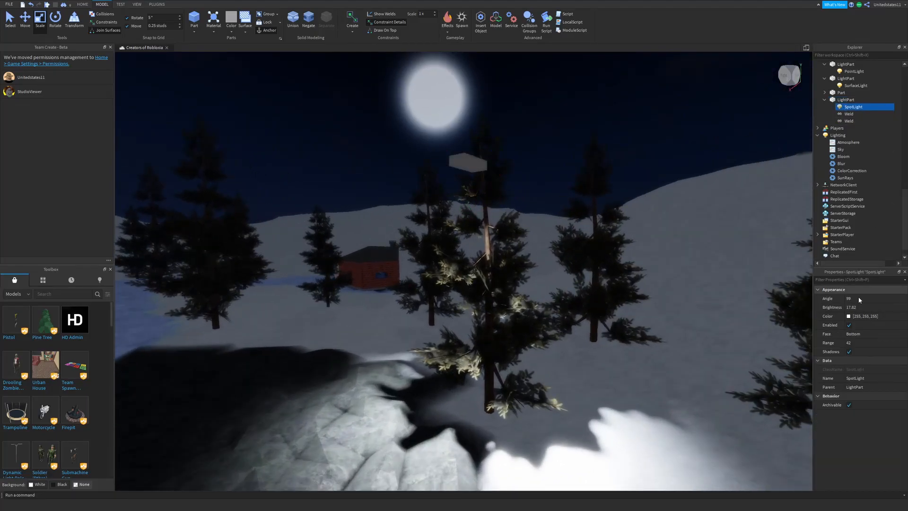
pyautogui.moveTo(600, 318); pyautogui.dragTo(598, 321, button='right')
pyautogui.scroll(2, 597, 322)
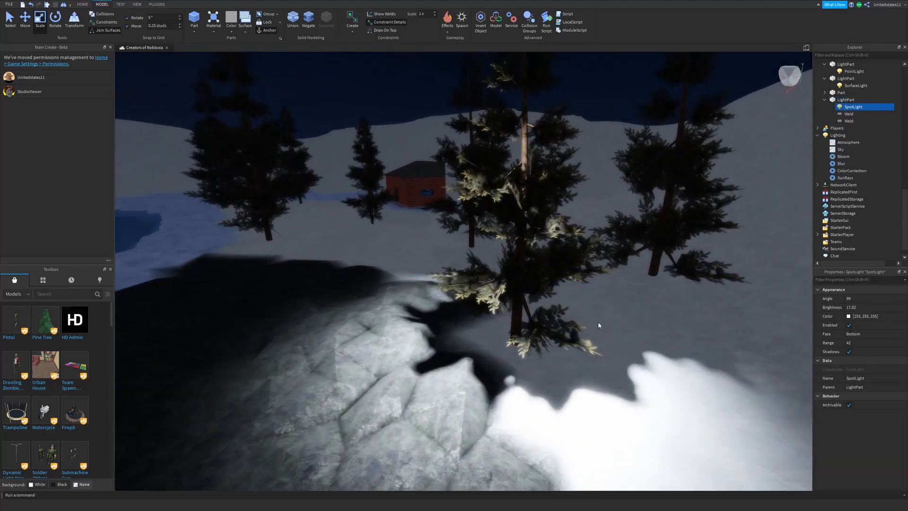
# Step: Switch the SpotLight's Enabled and Shadows properties off and back on to compare the light on the pine tree
pyautogui.click(849, 325)
pyautogui.click(849, 325)
pyautogui.click(850, 352)
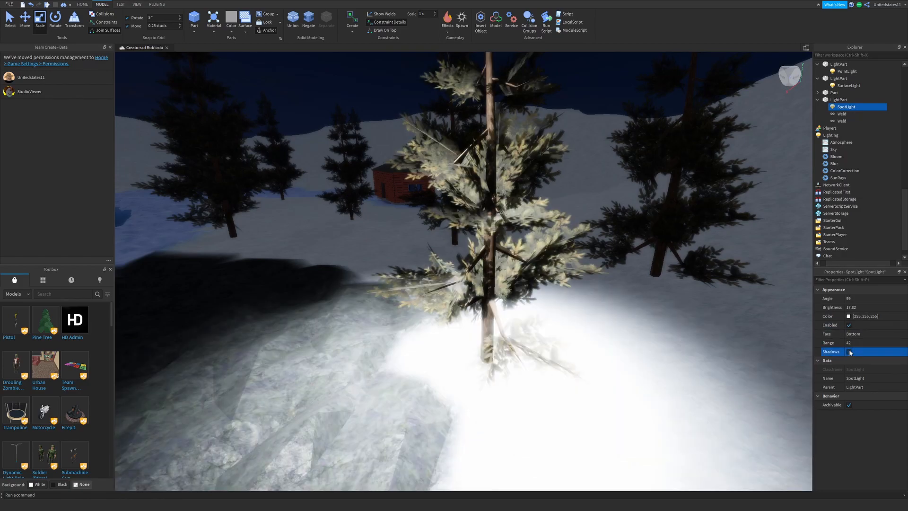
pyautogui.scroll(5, 581, 316)
pyautogui.scroll(-5, 447, 273)
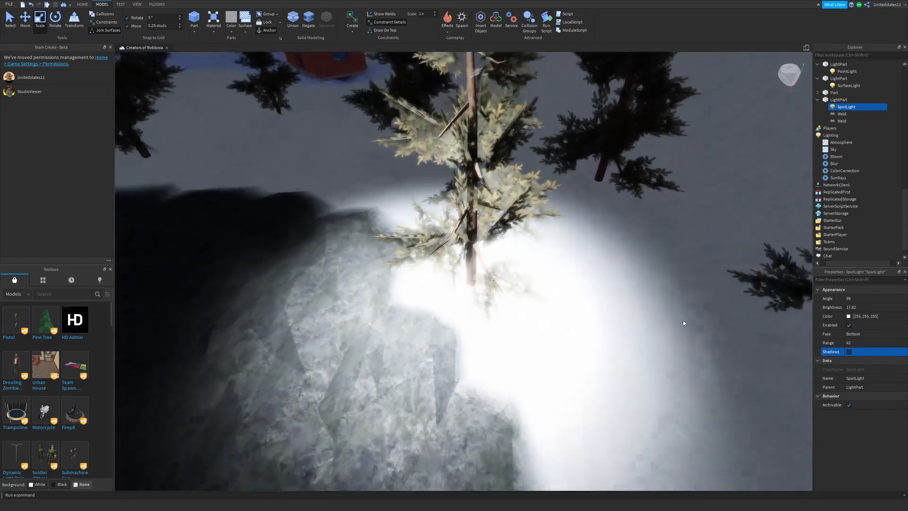
pyautogui.click(849, 352)
# Step: Inspect the shadows cast by the pine tree, and delete the LightPart holding the SpotLight
pyautogui.moveTo(587, 292)
pyautogui.mouseDown(button='right')
pyautogui.moveTo(572, 286)
pyautogui.moveTo(556, 309)
pyautogui.moveTo(604, 289)
pyautogui.mouseUp(button='right')
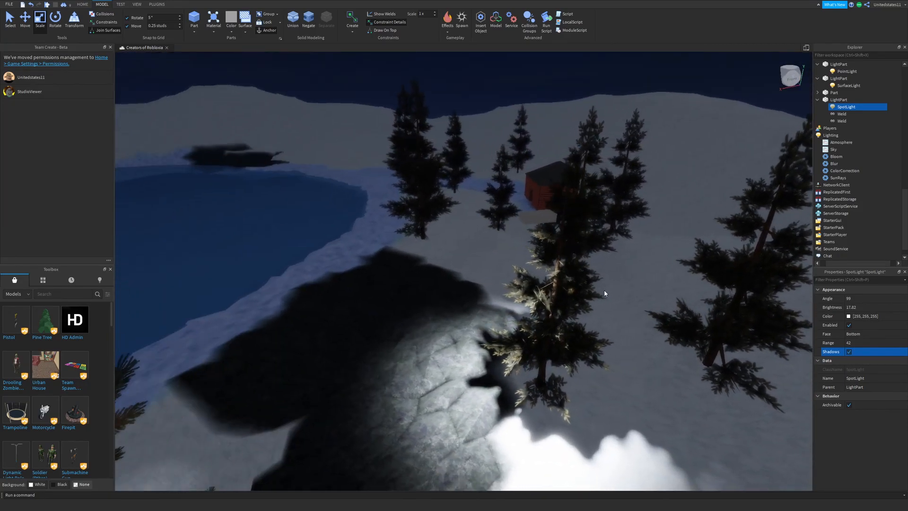
pyautogui.scroll(3, 604, 290)
pyautogui.moveTo(512, 235); pyautogui.dragTo(484, 177, button='right')
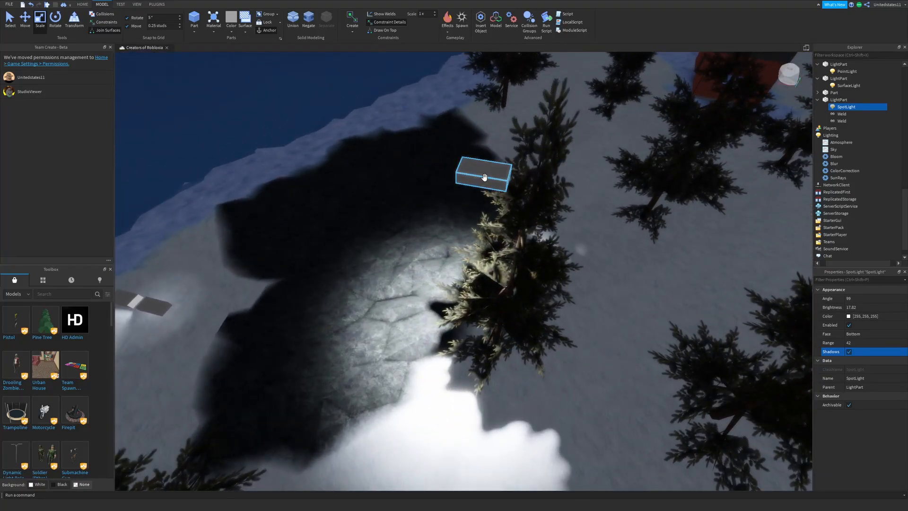
pyautogui.scroll(1, 485, 177)
pyautogui.moveTo(489, 172); pyautogui.dragTo(489, 172, button='right')
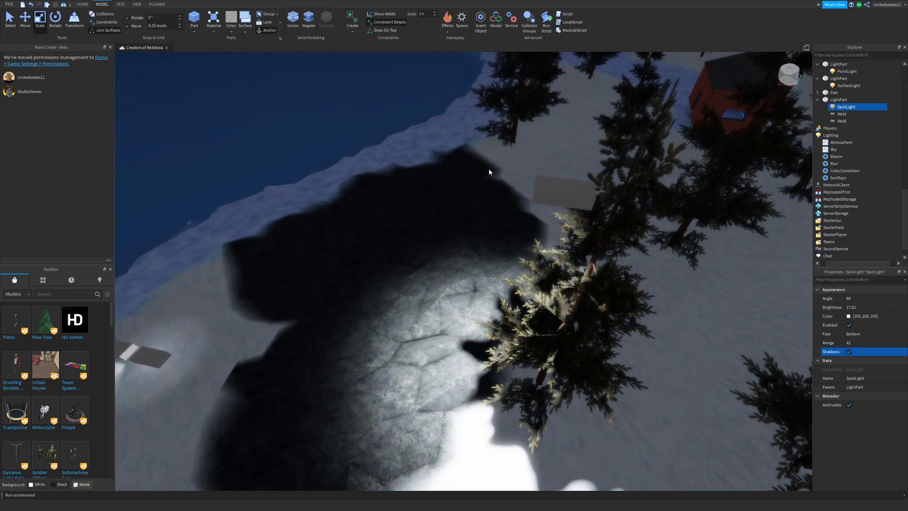
pyautogui.click(551, 180)
pyautogui.press('Delete')
# Step: Select the PointLight, try a Range of 60 with a higher Brightness, and undo both changes
pyautogui.moveTo(550, 180); pyautogui.dragTo(551, 180, button='right')
pyautogui.scroll(3, 428, 265)
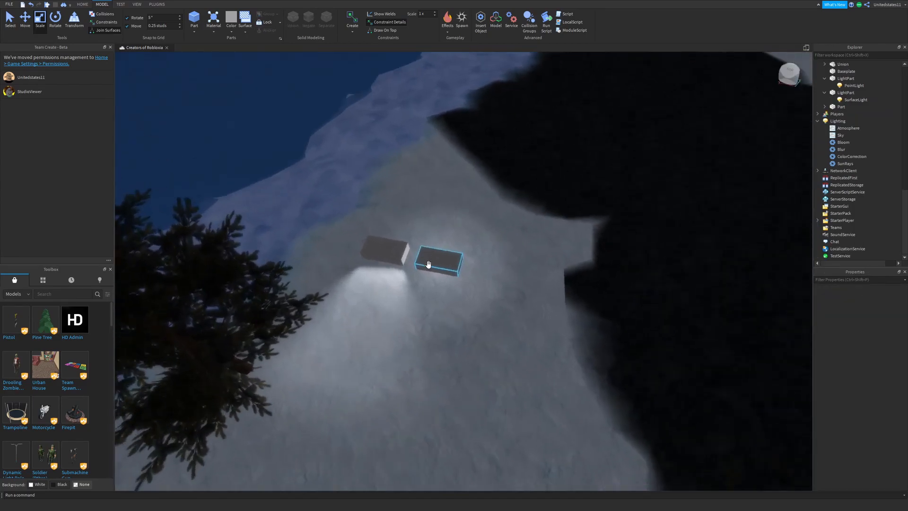
pyautogui.click(462, 254)
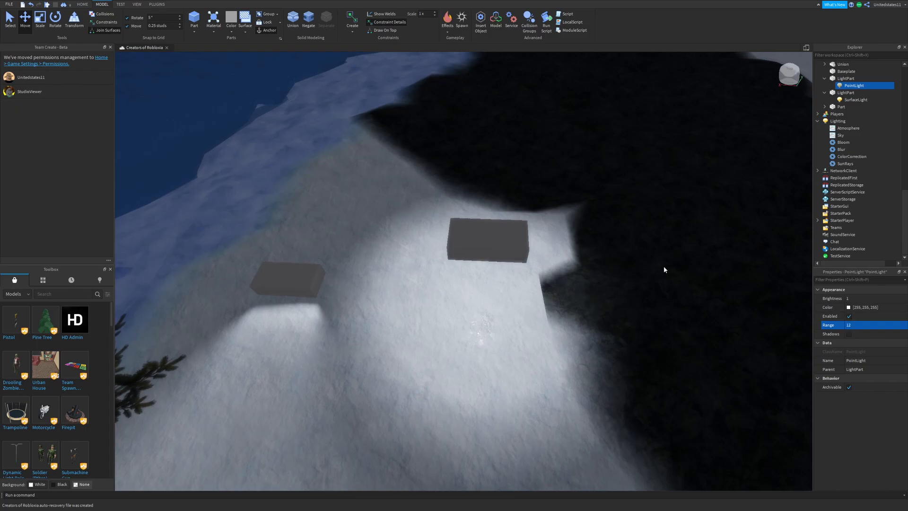
pyautogui.scroll(-5, 664, 269)
pyautogui.scroll(6, 710, 285)
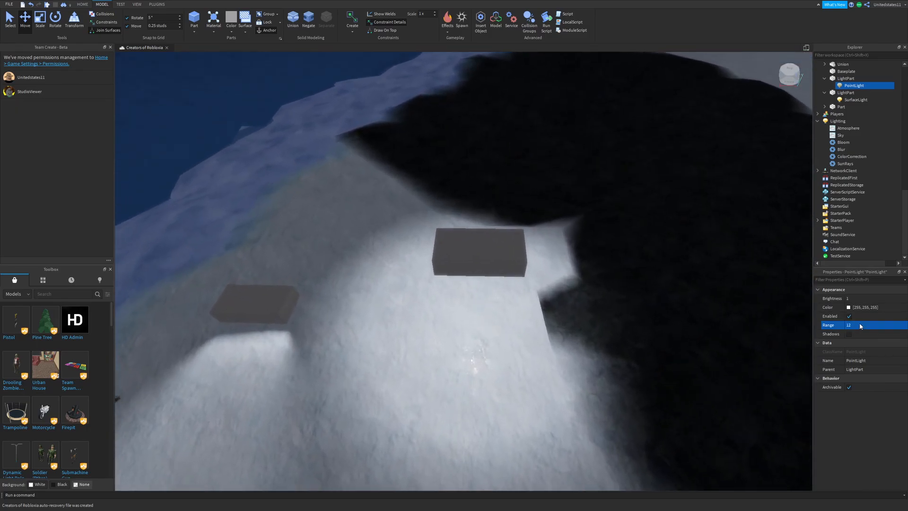
pyautogui.moveTo(876, 324); pyautogui.dragTo(902, 331)
pyautogui.click(867, 299)
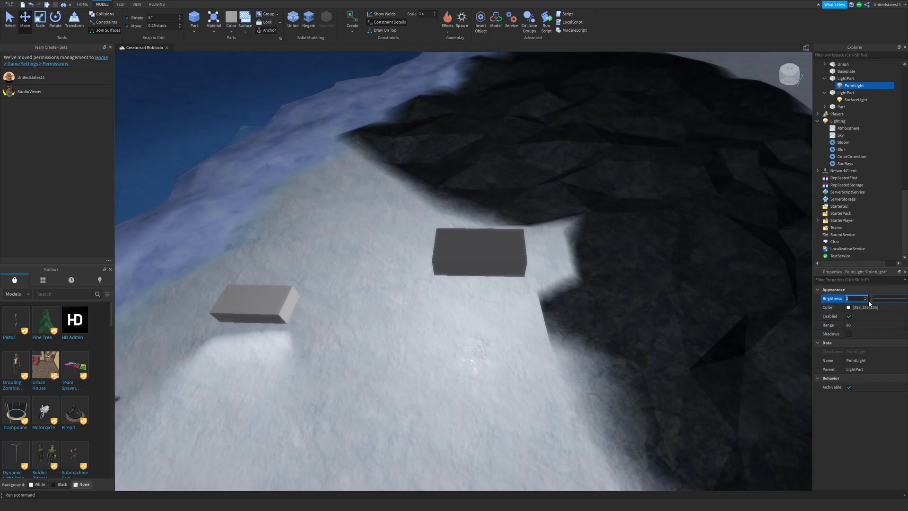
pyautogui.moveTo(873, 300); pyautogui.dragTo(878, 300)
pyautogui.moveTo(615, 276); pyautogui.dragTo(570, 274, button='right')
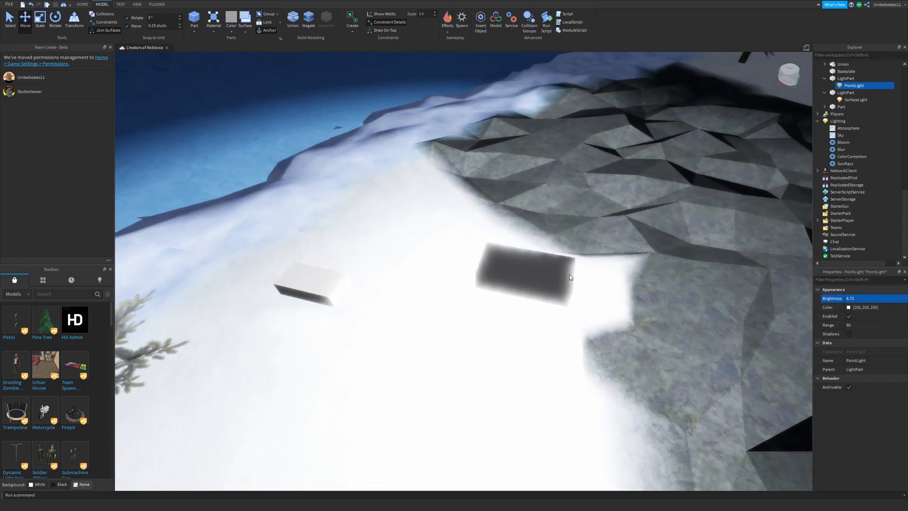
pyautogui.hotkey('ctrl', 'z')
pyautogui.hotkey('ctrl', 'z')
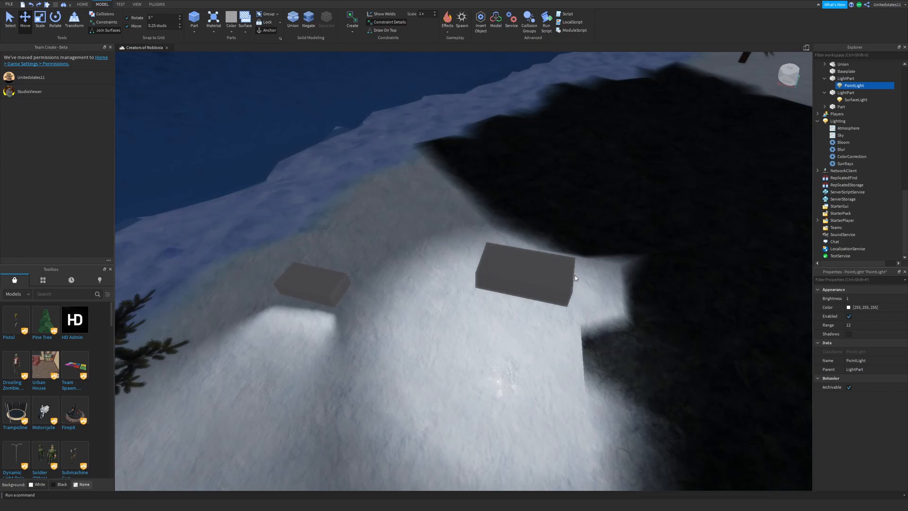
# Step: Delete the LightPart that holds the PointLight
pyautogui.moveTo(575, 278); pyautogui.dragTo(572, 284, button='right')
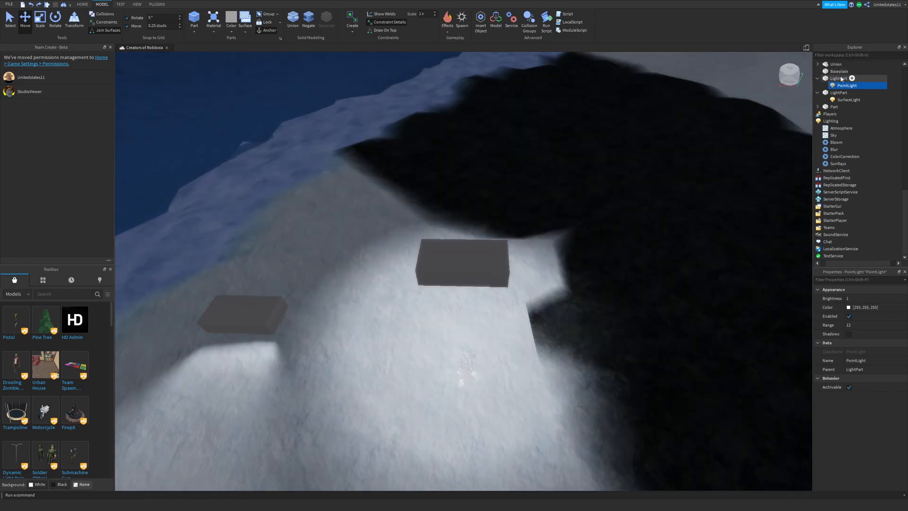
pyautogui.click(842, 79)
pyautogui.press('Delete')
# Step: Raise the LightPart holding the SurfaceLight above the snow, and set the SurfaceLight's Face to Bottom
pyautogui.moveTo(571, 230); pyautogui.dragTo(562, 231, button='right')
pyautogui.click(434, 231)
pyautogui.moveTo(414, 206); pyautogui.dragTo(405, 170)
pyautogui.moveTo(487, 164); pyautogui.dragTo(546, 183, button='right')
pyautogui.scroll(-1, 546, 186)
pyautogui.scroll(2, 546, 186)
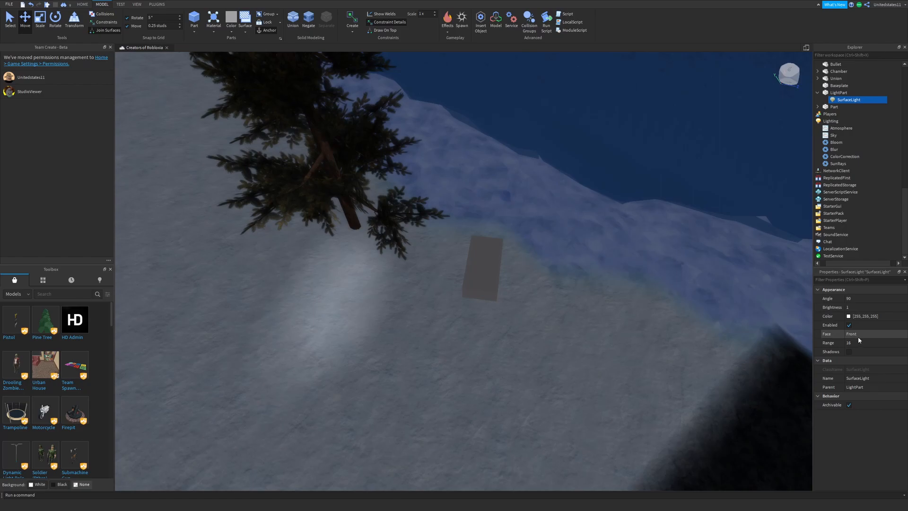
pyautogui.click(856, 336)
pyautogui.click(855, 348)
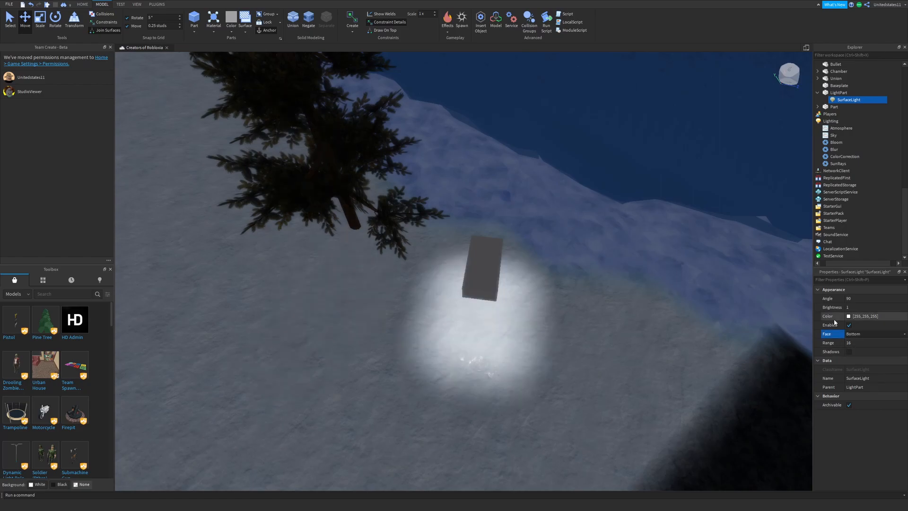
# Step: Scale the SurfaceLight's LightPart sideways into a wide, roughly square slab
pyautogui.click(497, 274)
pyautogui.click(39, 20)
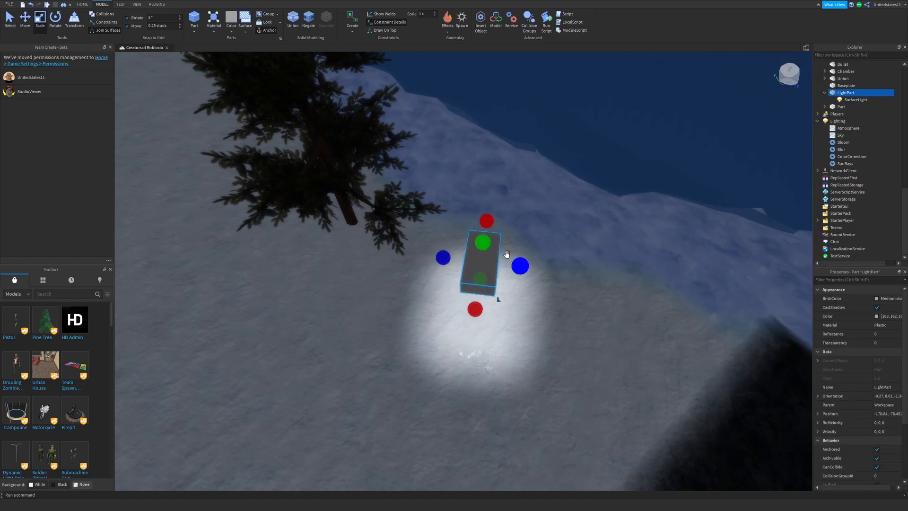
pyautogui.moveTo(519, 264); pyautogui.dragTo(639, 282)
pyautogui.moveTo(639, 281); pyautogui.dragTo(460, 294, button='right')
pyautogui.moveTo(460, 294); pyautogui.dragTo(576, 254)
pyautogui.scroll(-2, 575, 263)
pyautogui.moveTo(596, 260); pyautogui.dragTo(809, 103, button='right')
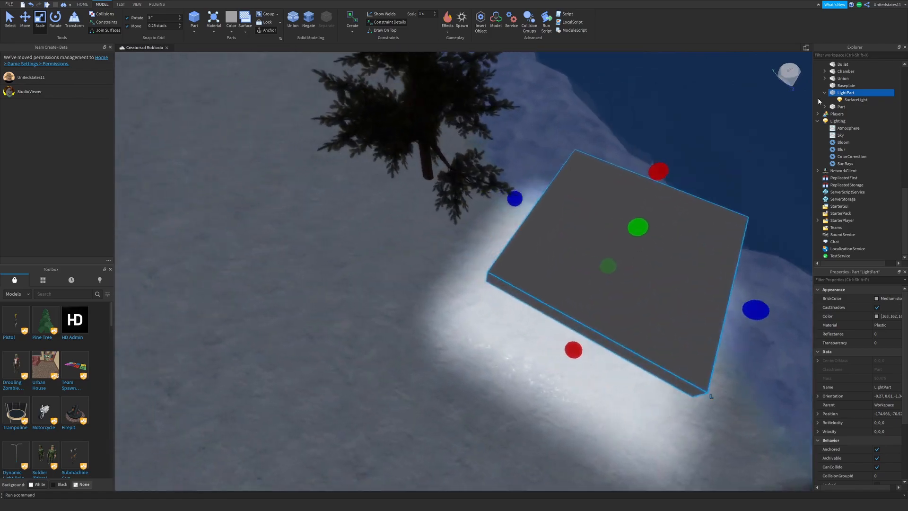
# Step: Select the SurfaceLight and examine the light cast beneath the enlarged LightPart
pyautogui.click(841, 101)
pyautogui.scroll(3, 602, 217)
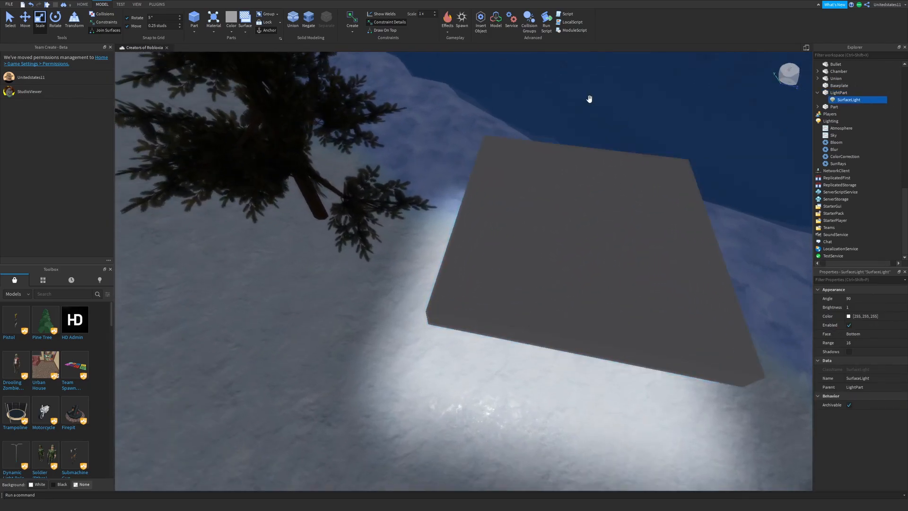
pyautogui.moveTo(577, 113); pyautogui.dragTo(771, 269, button='right')
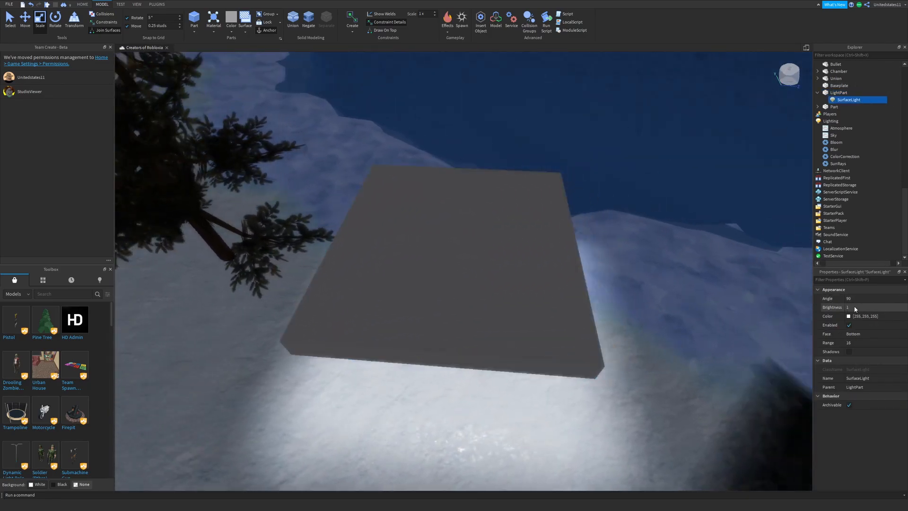
pyautogui.scroll(-2, 666, 186)
pyautogui.scroll(3, 665, 186)
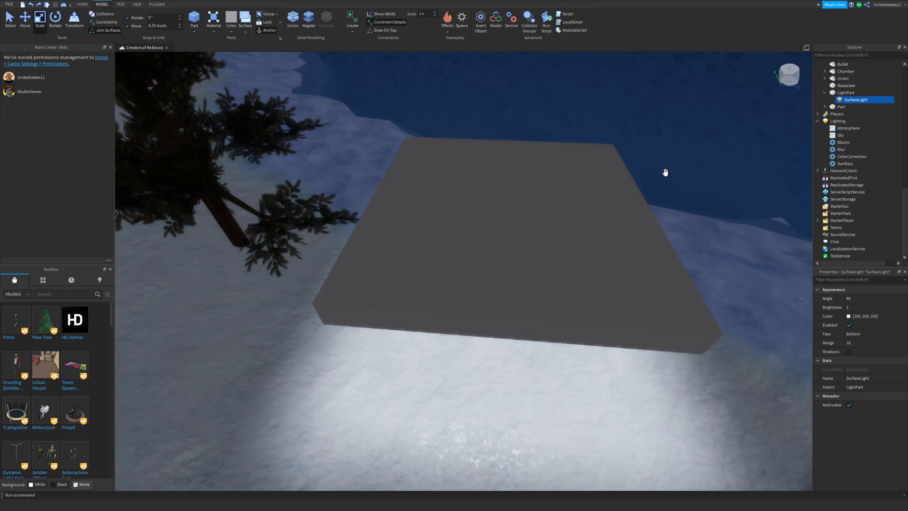
pyautogui.moveTo(665, 172); pyautogui.dragTo(706, 166, button='middle')
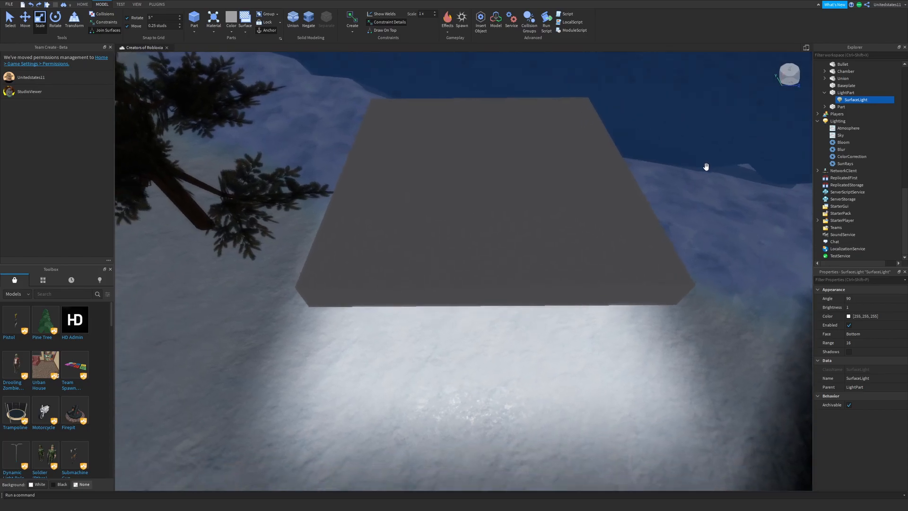
# Step: Lower the SurfaceLight's Angle to 0, and raise it to 180 to compare the spread of the light
pyautogui.moveTo(888, 299); pyautogui.dragTo(868, 298)
pyautogui.moveTo(747, 303); pyautogui.dragTo(544, 200, button='right')
pyautogui.moveTo(651, 164); pyautogui.dragTo(651, 164, button='right')
pyautogui.click(872, 296)
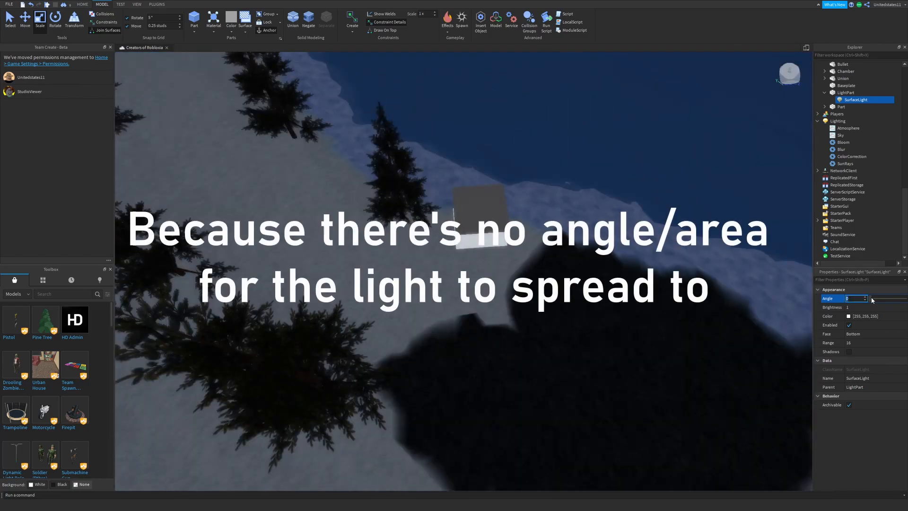
pyautogui.moveTo(872, 299); pyautogui.dragTo(906, 301)
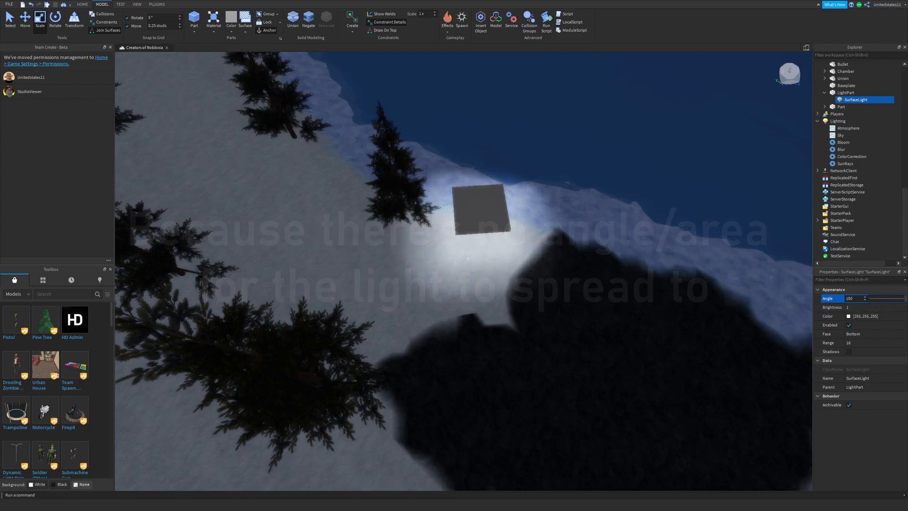
# Step: Set the SurfaceLight's Range to 9 and inspect the glow around the LightPart from several sides
pyautogui.moveTo(598, 263); pyautogui.dragTo(584, 220, button='right')
pyautogui.scroll(1, 584, 221)
pyautogui.moveTo(512, 322); pyautogui.dragTo(573, 204, button='right')
pyautogui.scroll(1, 512, 321)
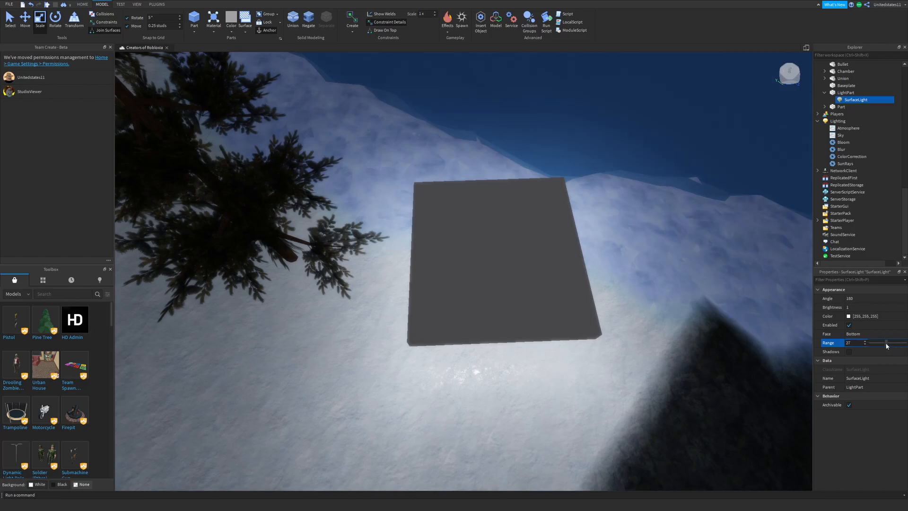
pyautogui.moveTo(885, 344); pyautogui.dragTo(873, 343)
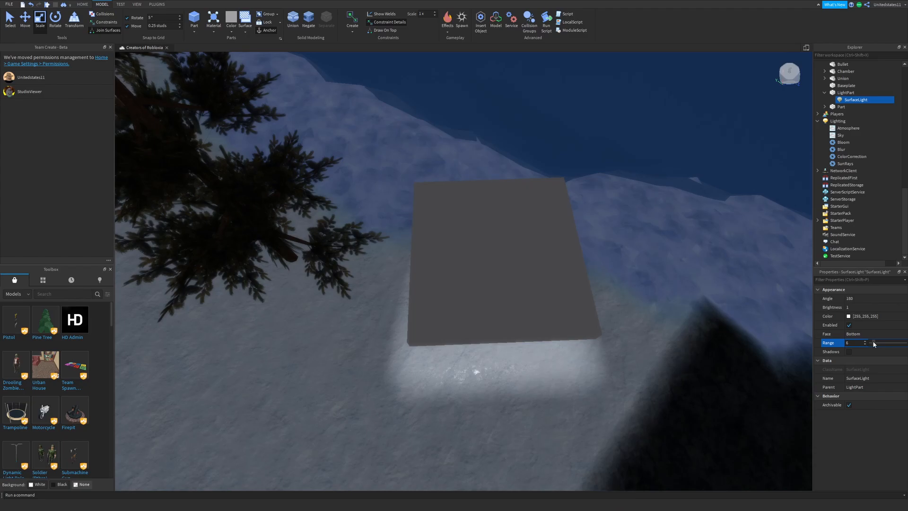
pyautogui.moveTo(874, 344); pyautogui.dragTo(876, 344)
pyautogui.scroll(-3, 416, 206)
pyautogui.moveTo(416, 205); pyautogui.dragTo(370, 342, button='right')
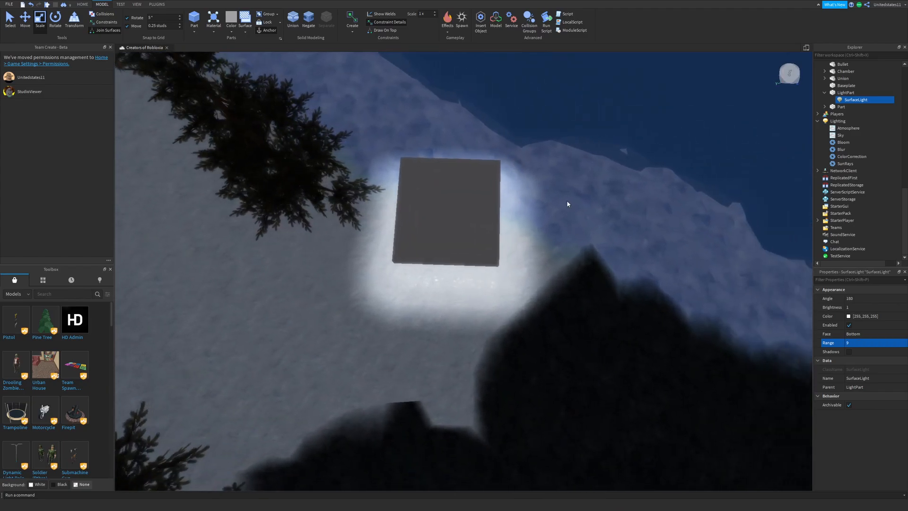
pyautogui.moveTo(415, 148); pyautogui.dragTo(412, 147, button='right')
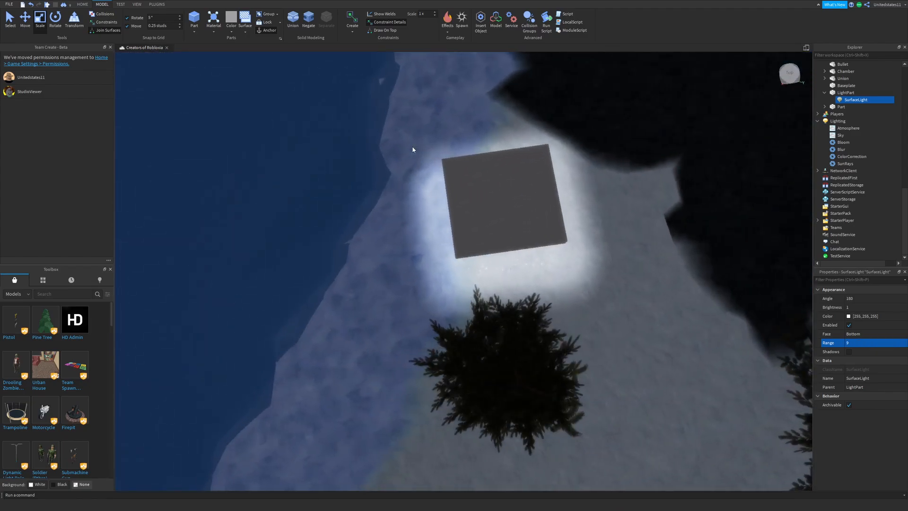
# Step: Reduce the SurfaceLight's Angle to 0, and raise its Range to the maximum to test how Angle limits the spread
pyautogui.click(864, 298)
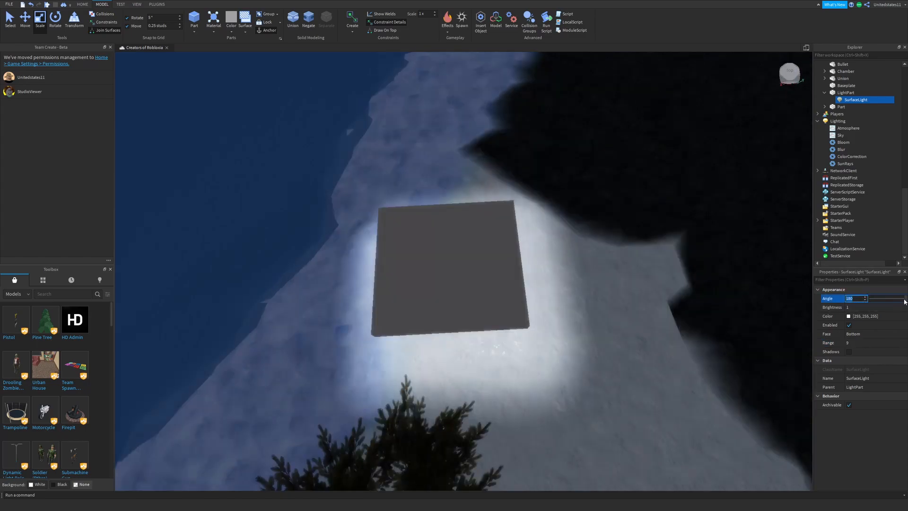
pyautogui.moveTo(905, 299); pyautogui.dragTo(869, 306)
pyautogui.moveTo(612, 290)
pyautogui.mouseDown(button='right')
pyautogui.moveTo(583, 293)
pyautogui.moveTo(611, 288)
pyautogui.moveTo(597, 290)
pyautogui.mouseUp(button='right')
pyautogui.click(878, 298)
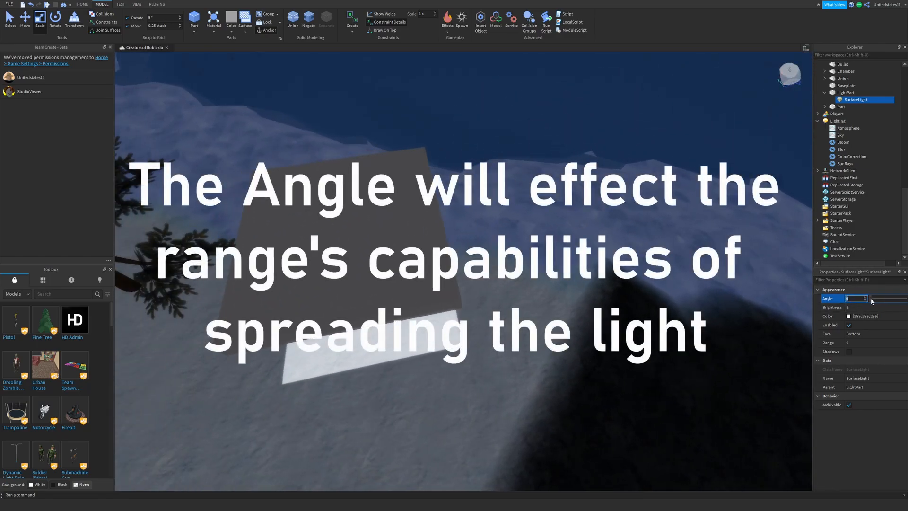
pyautogui.click(860, 343)
pyautogui.moveTo(873, 345); pyautogui.dragTo(906, 343)
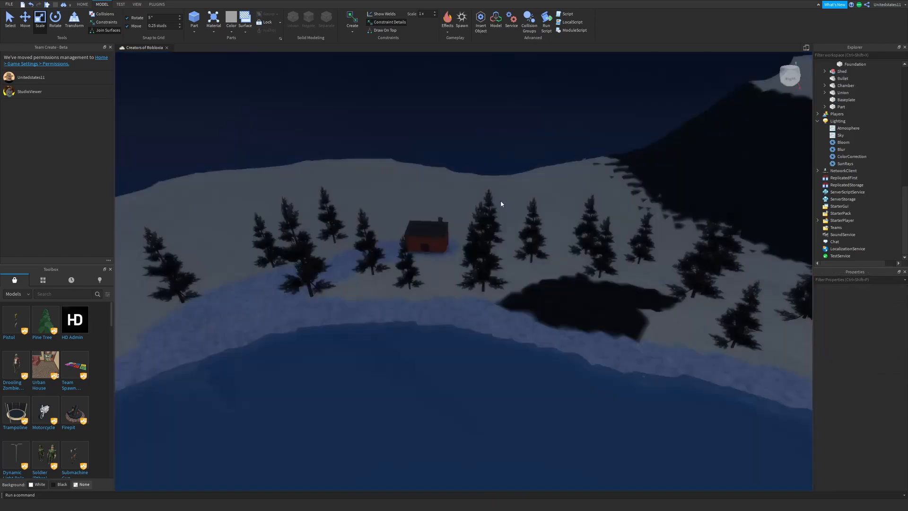
pyautogui.moveTo(501, 200); pyautogui.dragTo(498, 197, button='right')
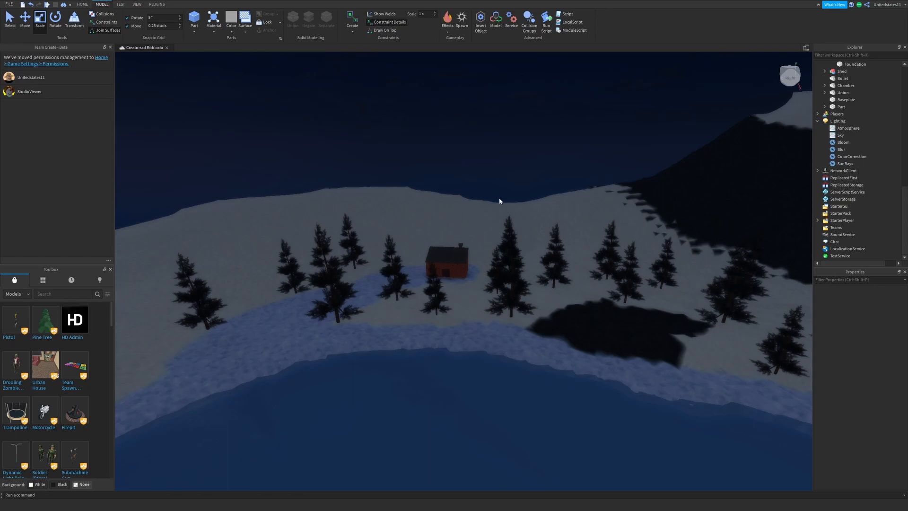
pyautogui.scroll(3, 507, 203)
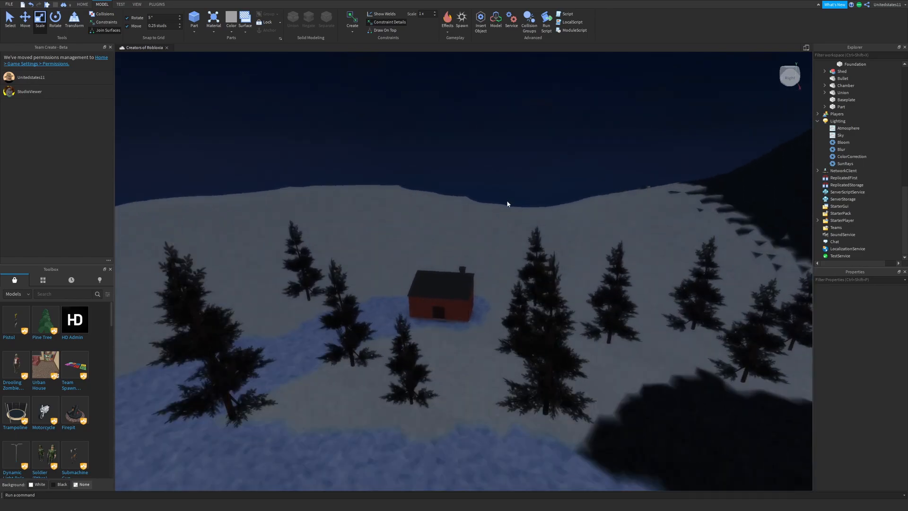
pyautogui.press('w')
pyautogui.press('a')
pyautogui.press('w')
pyautogui.press('d')
pyautogui.moveTo(508, 205); pyautogui.dragTo(434, 191, button='right')
pyautogui.moveTo(558, 175); pyautogui.dragTo(452, 241, button='right')
pyautogui.press('s')
pyautogui.moveTo(361, 222); pyautogui.dragTo(378, 227, button='right')
pyautogui.press('w')
pyautogui.press('s')
pyautogui.press('s')
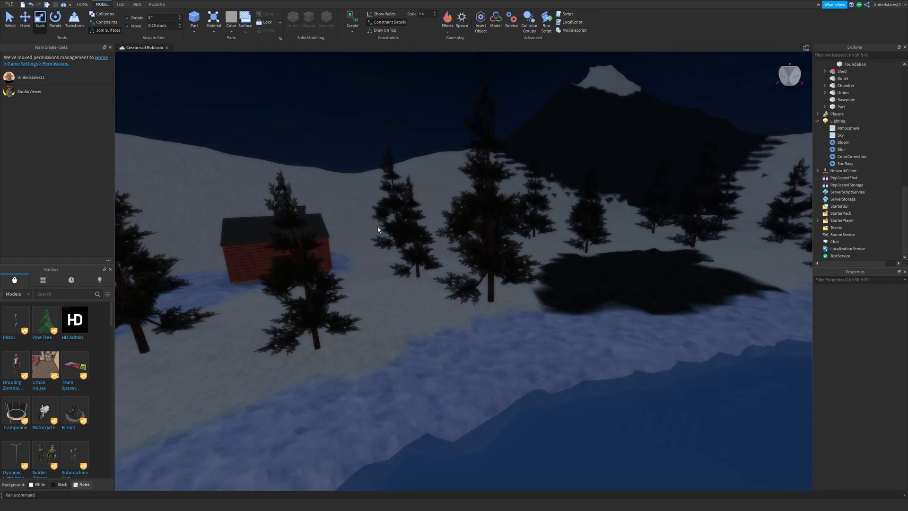
pyautogui.moveTo(378, 229); pyautogui.dragTo(377, 231, button='right')
pyautogui.scroll(-5, 376, 227)
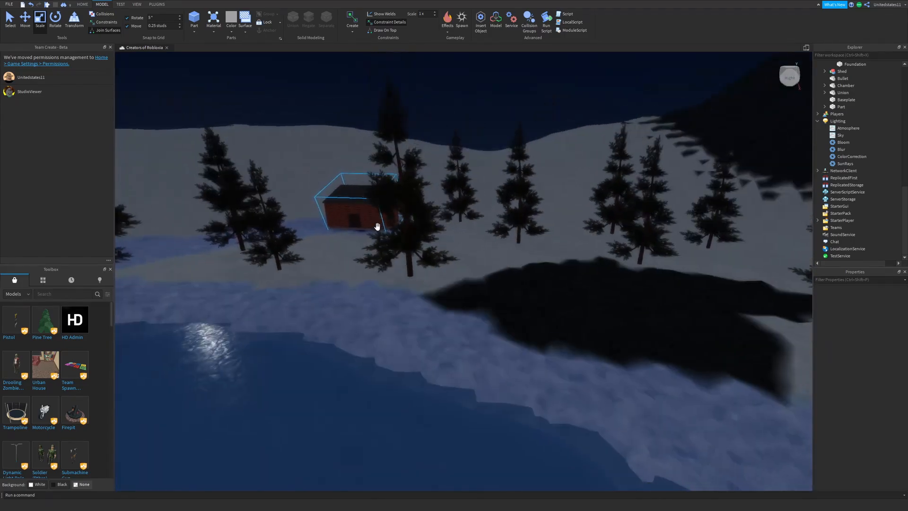
pyautogui.scroll(5, 377, 222)
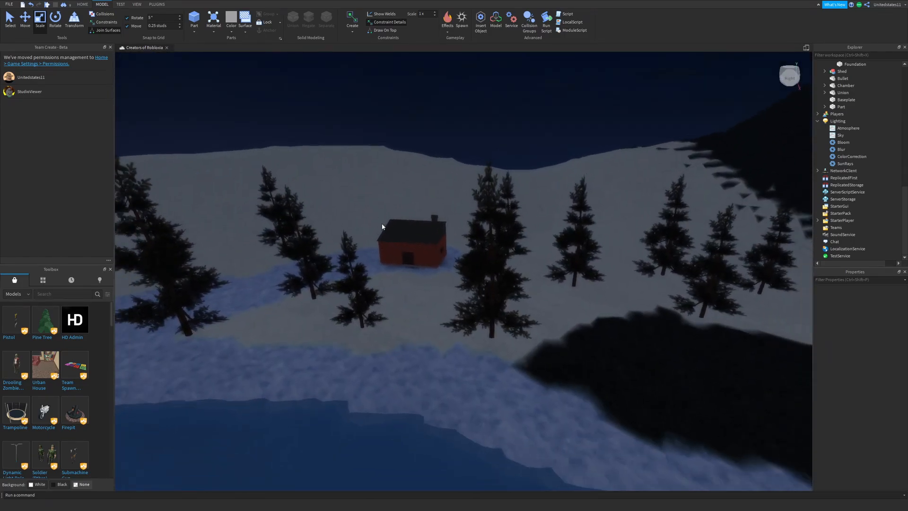
pyautogui.moveTo(479, 213); pyautogui.dragTo(485, 212, button='right')
pyautogui.scroll(-4, 485, 212)
pyautogui.scroll(2, 487, 211)
pyautogui.press('w')
pyautogui.press('a')
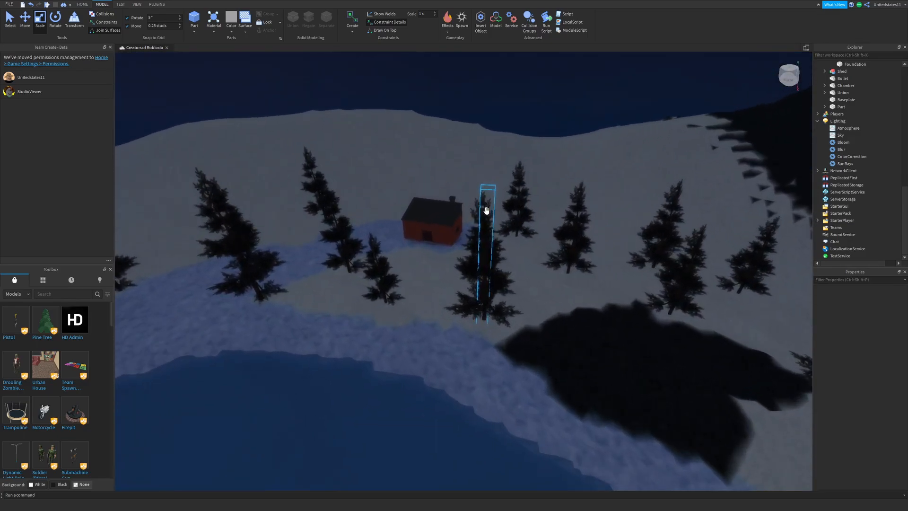
pyautogui.press('a')
pyautogui.moveTo(503, 206); pyautogui.dragTo(511, 208, button='right')
pyautogui.press('w')
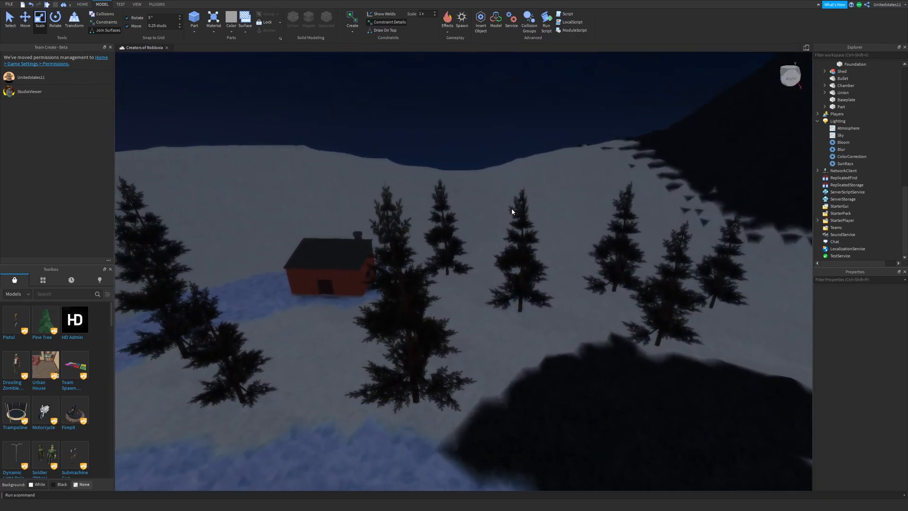